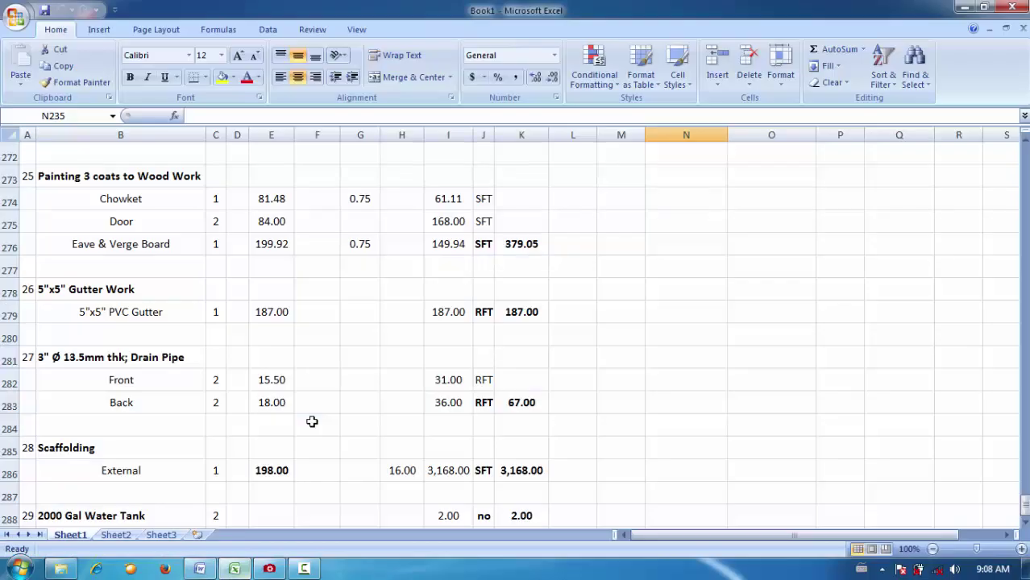
Look through the Detail of Measurement entries, from the roofing and strut items down to the water tank.
scroll(310, 420, "up", 15)
scroll(242, 340, "down", 10)
scroll(244, 343, "down", 8)
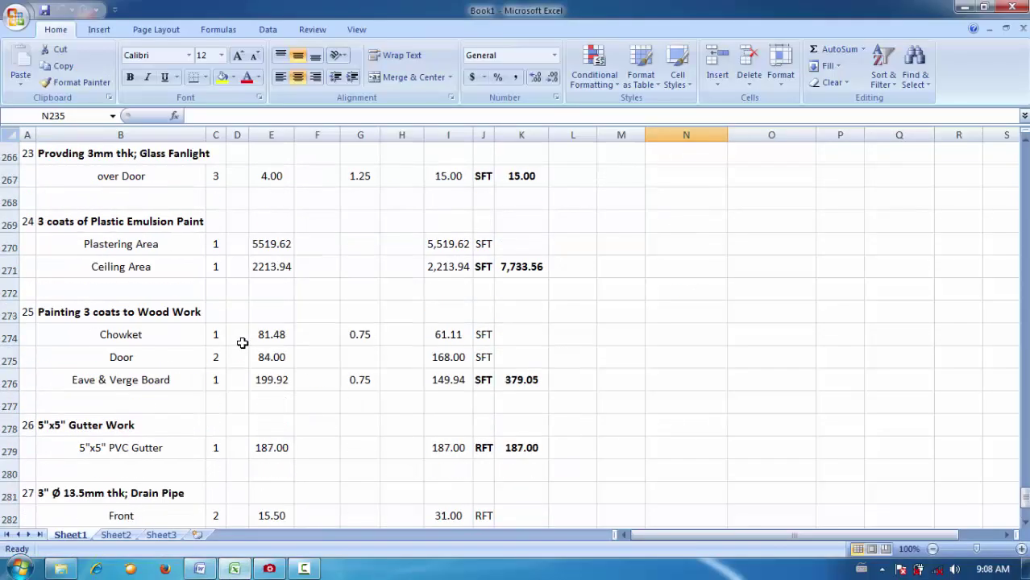
scroll(242, 344, "up", 4)
scroll(243, 343, "down", 5)
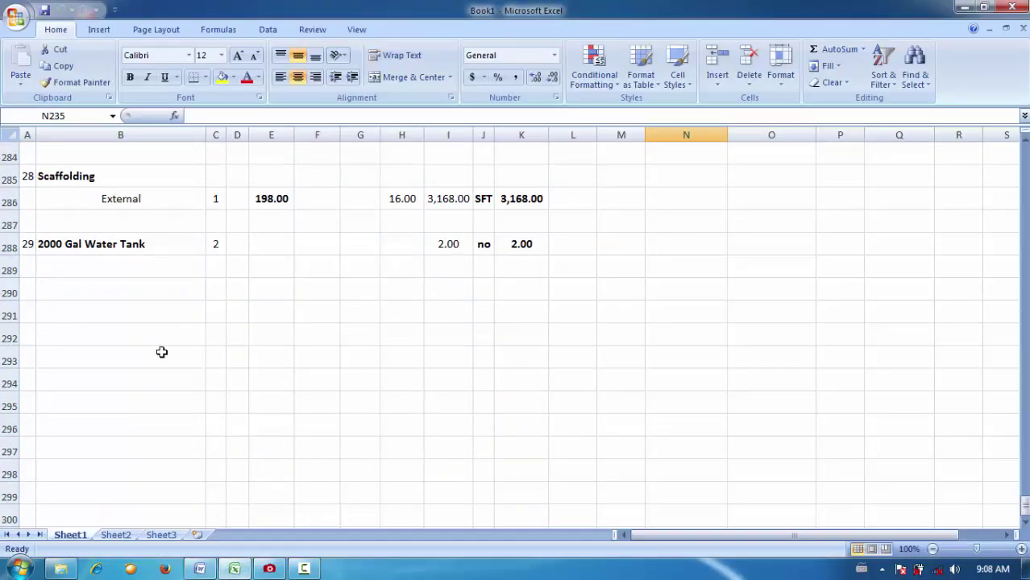
left_click(29, 290)
left_click(111, 311)
scroll(126, 291, "up", 19)
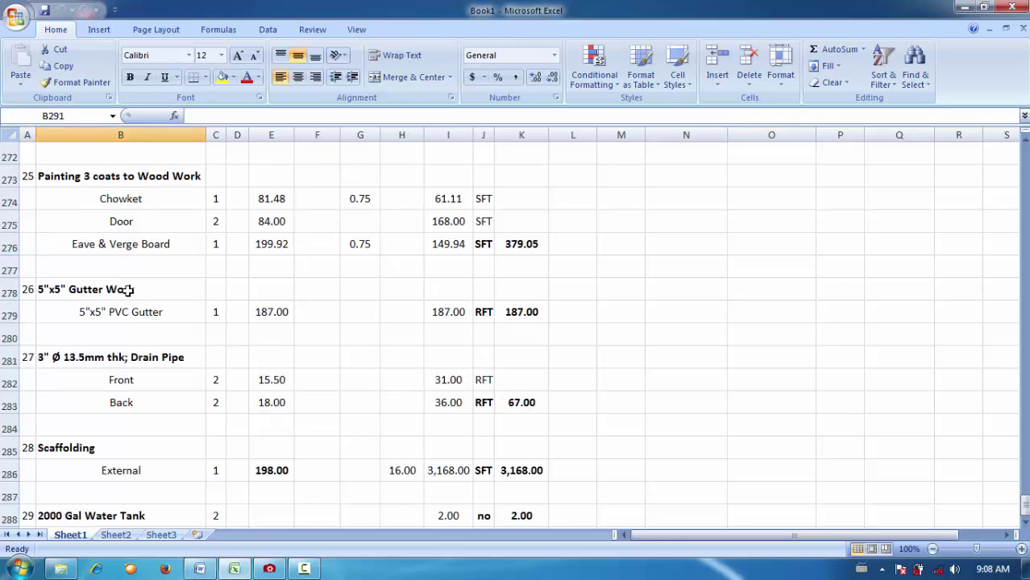
scroll(129, 278, "up", 1)
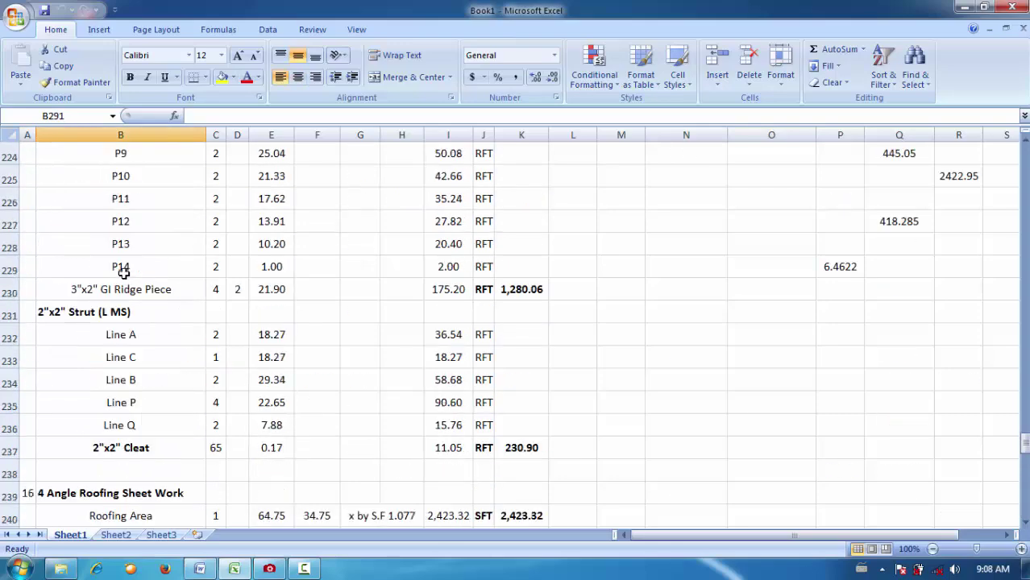
scroll(123, 275, "down", 20)
scroll(123, 275, "up", 5)
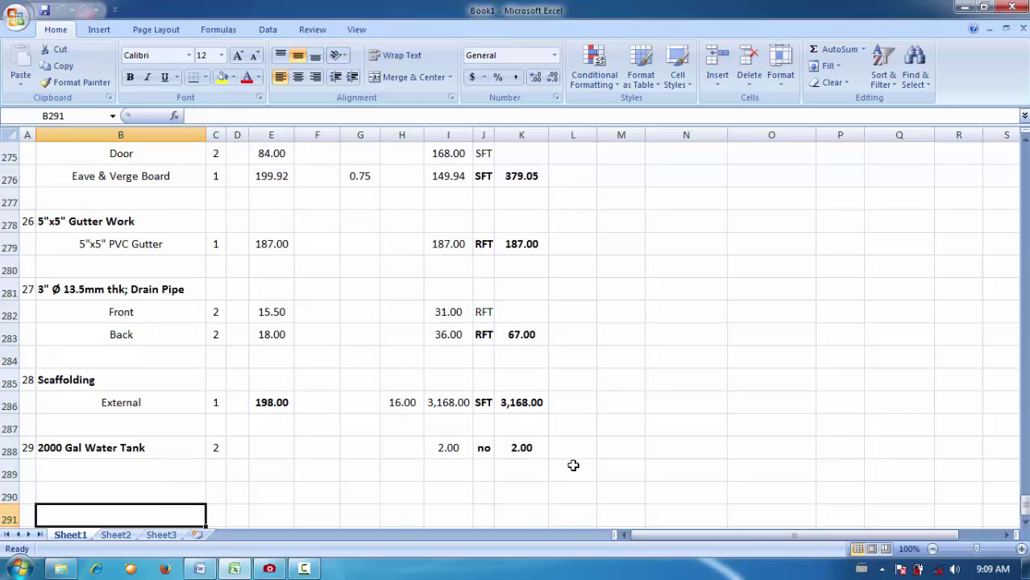
left_click_drag(528, 448, 121, 290)
left_click(448, 424)
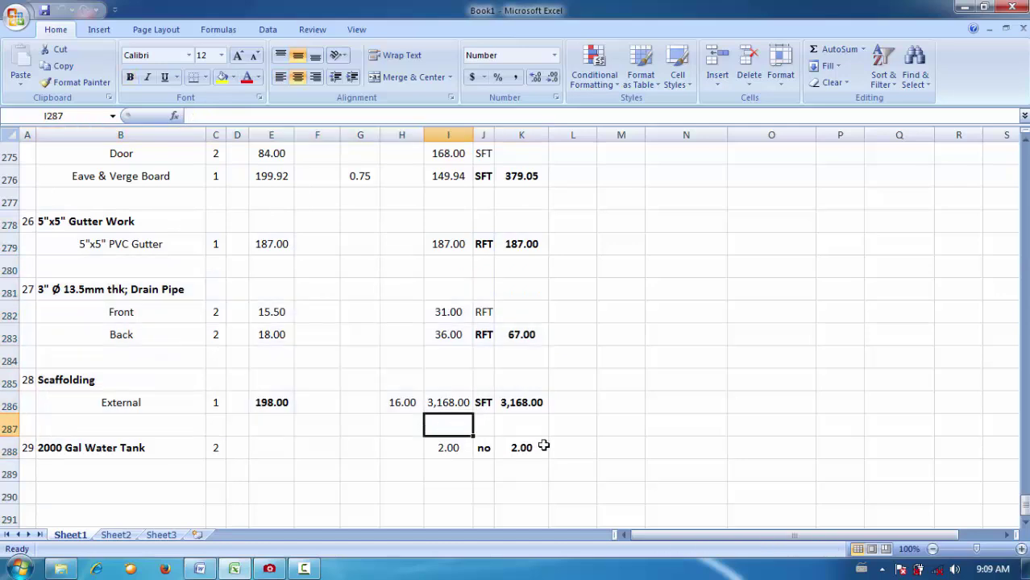
left_click_drag(538, 452, 272, 348)
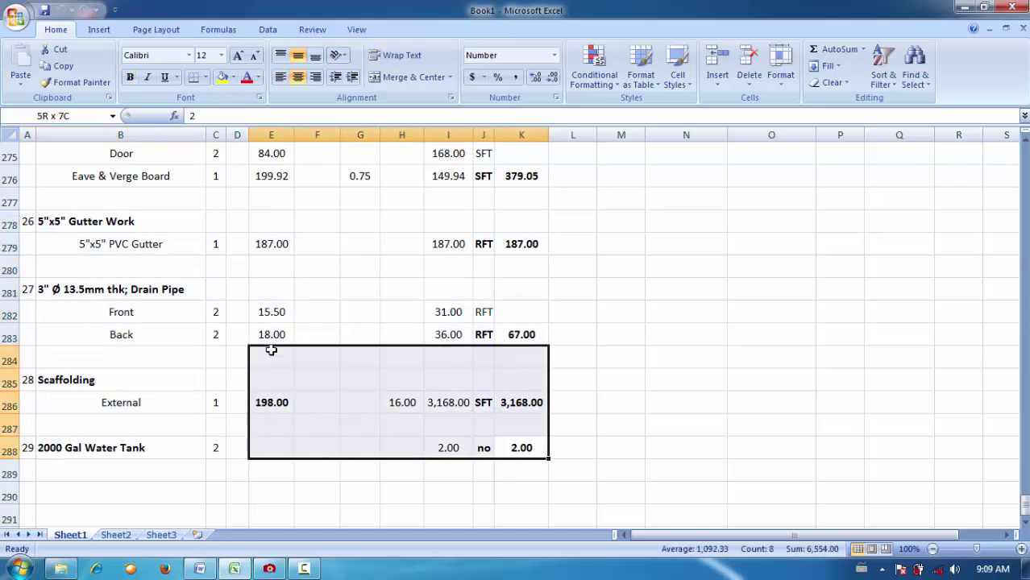
left_click(621, 425)
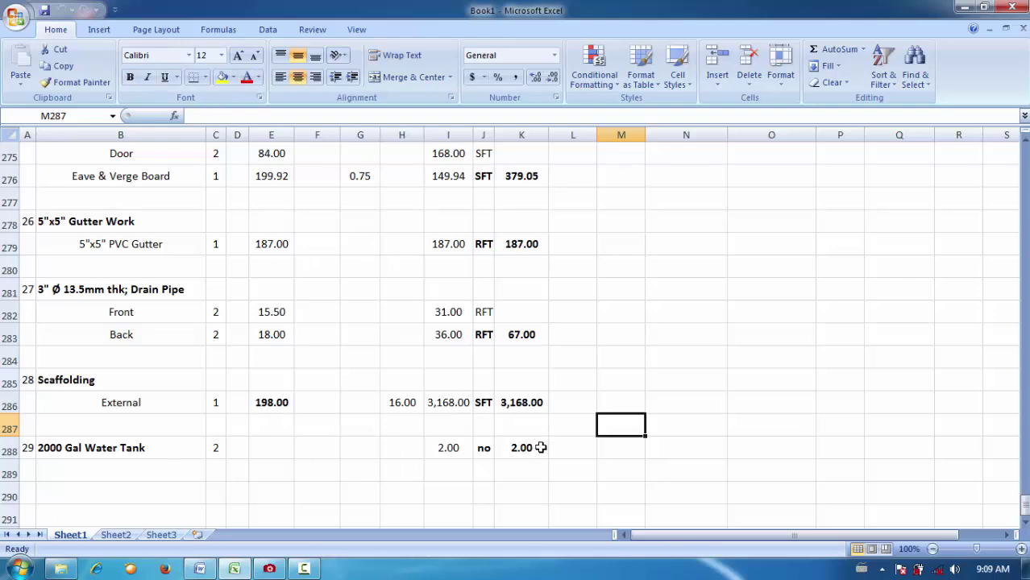
left_click_drag(540, 447, 387, 349)
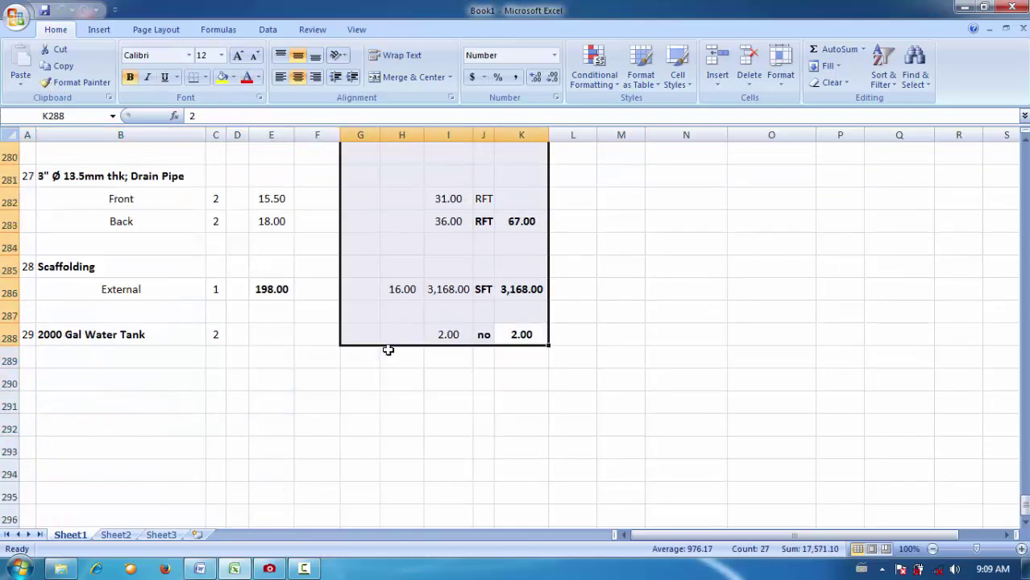
left_click(536, 339)
left_click(583, 397)
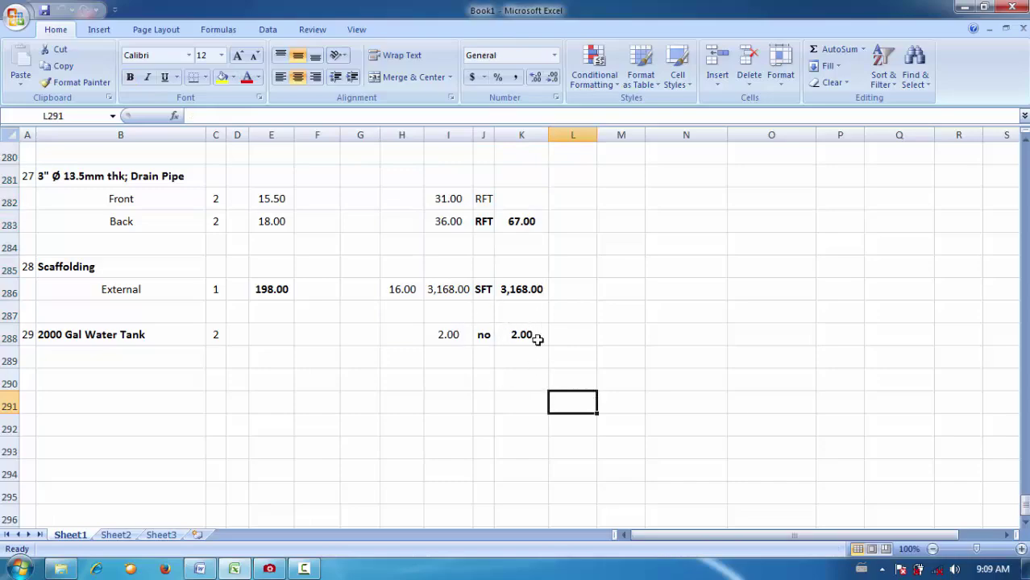
Set medium solid inside vertical borders for the measurement entries in A6:K288.
left_click_drag(536, 339, 12, 271)
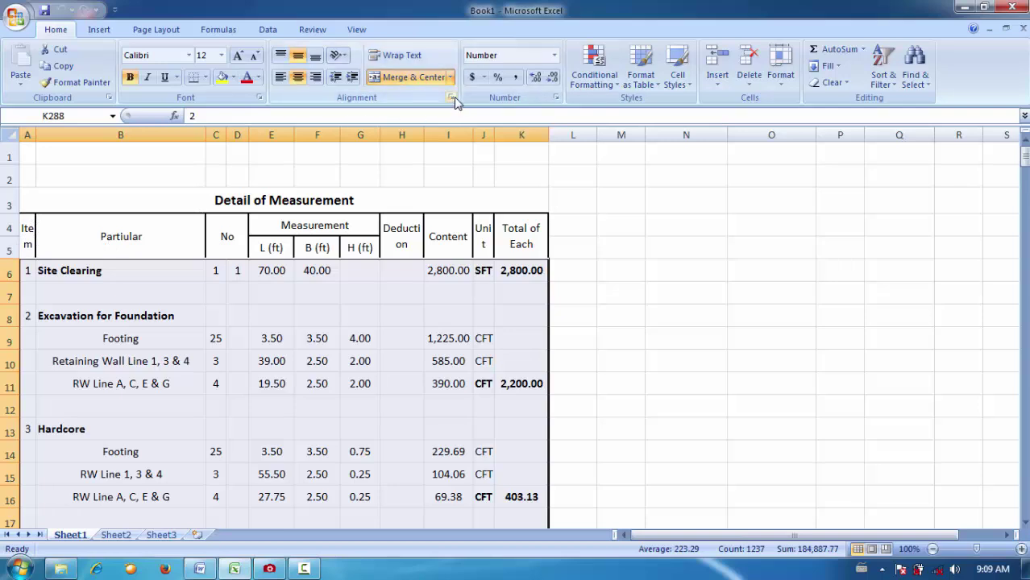
key("ctrl+1")
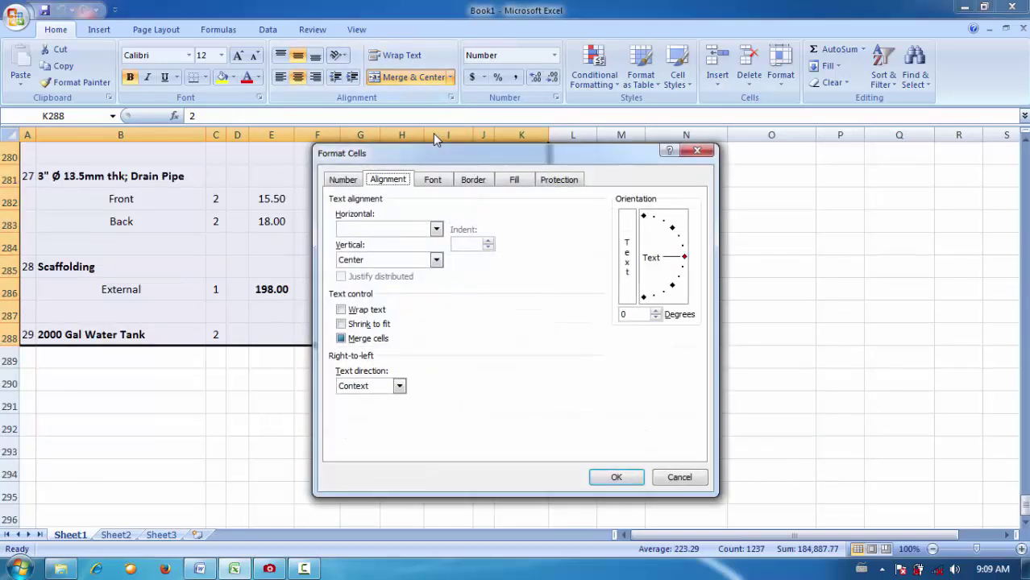
left_click(472, 180)
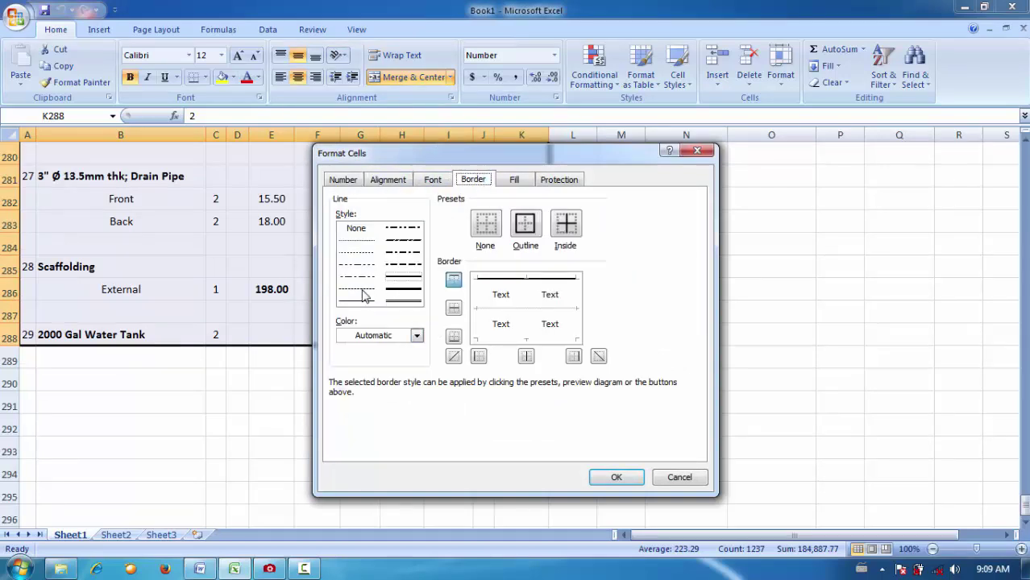
mouse_move(362, 296)
left_mouse_down()
mouse_move(361, 253)
mouse_move(360, 302)
left_mouse_up()
left_click(399, 281)
left_click(525, 314)
left_click(511, 308)
left_click(511, 309)
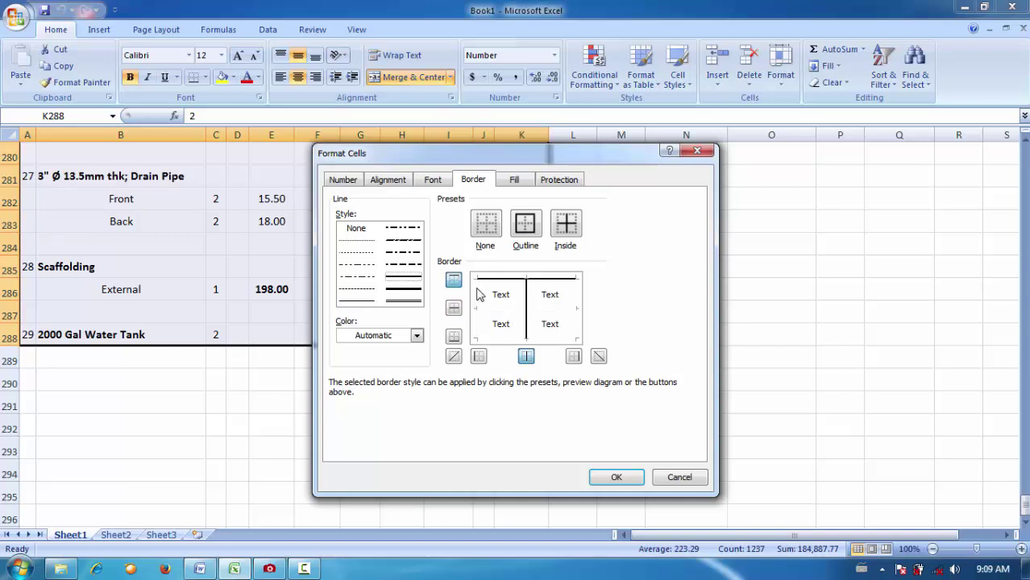
Add medium solid left, right and bottom borders to the measurement entries and apply the border settings.
left_click(478, 313)
left_click(528, 304)
left_click(528, 316)
left_click(579, 308)
left_click(549, 341)
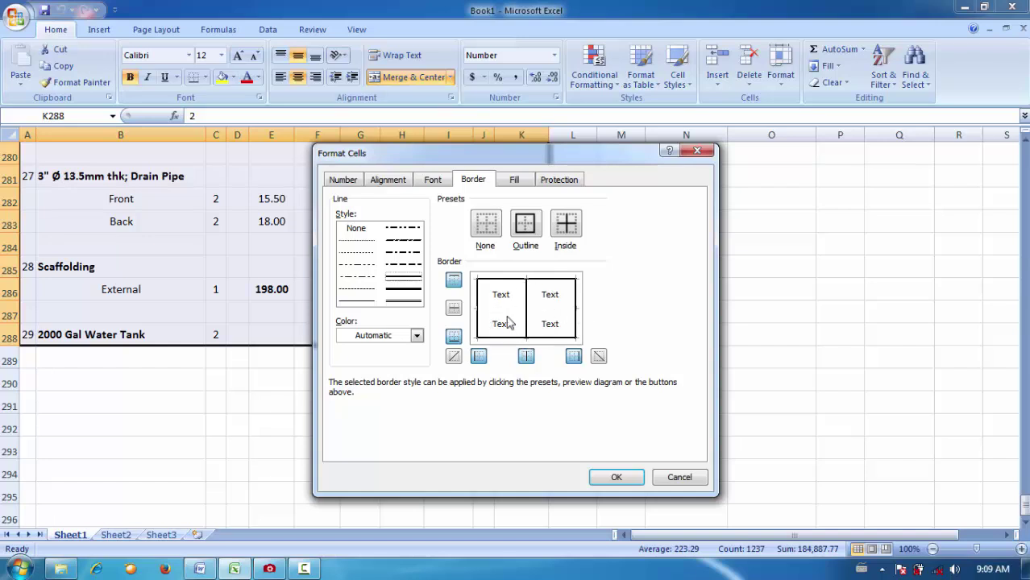
left_click(617, 478)
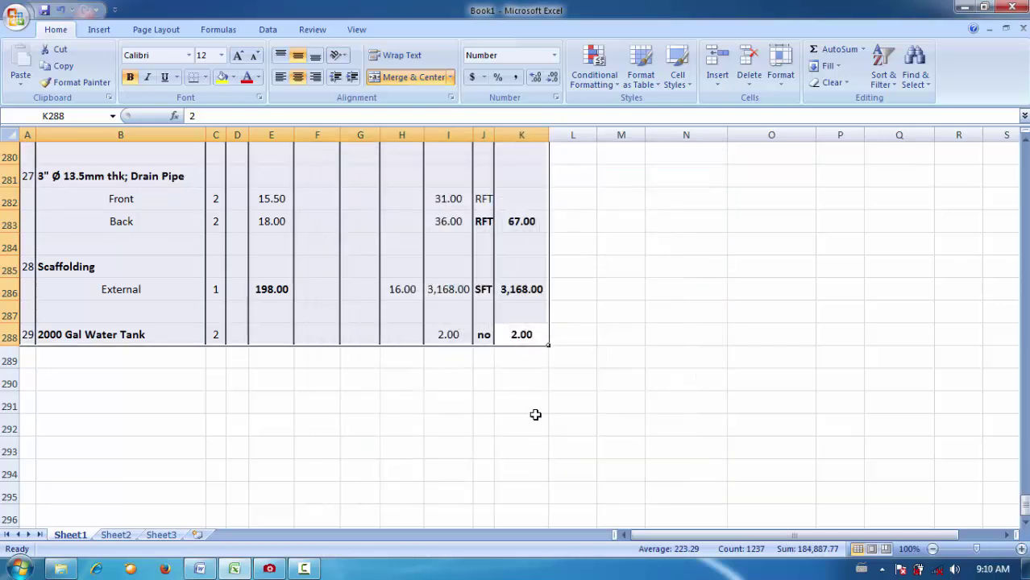
Make the rebar weight total in cell K148 bold.
scroll(564, 415, "up", 4)
left_click(637, 422)
scroll(518, 315, "down", 5)
scroll(520, 254, "up", 20)
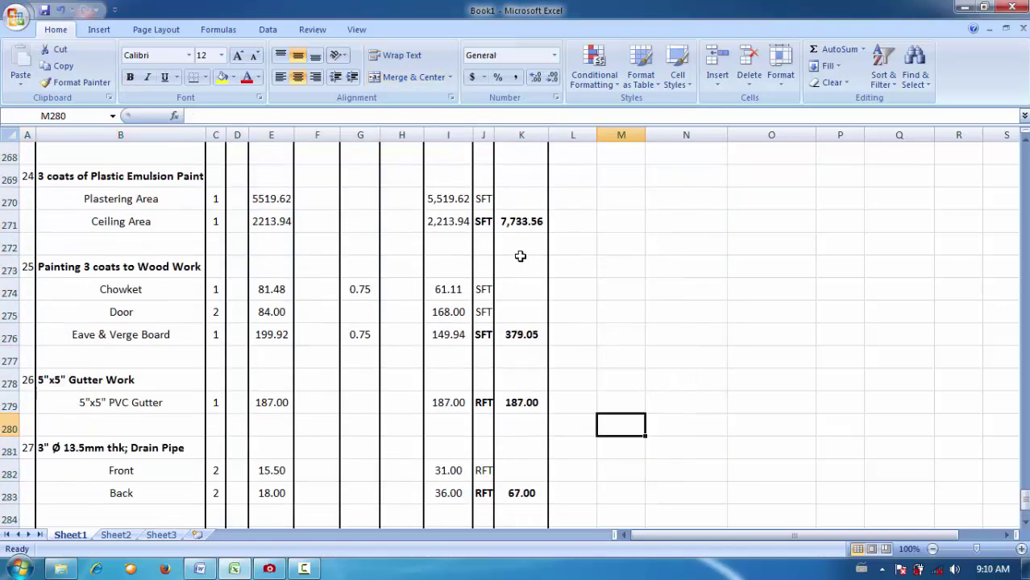
scroll(520, 252, "up", 20)
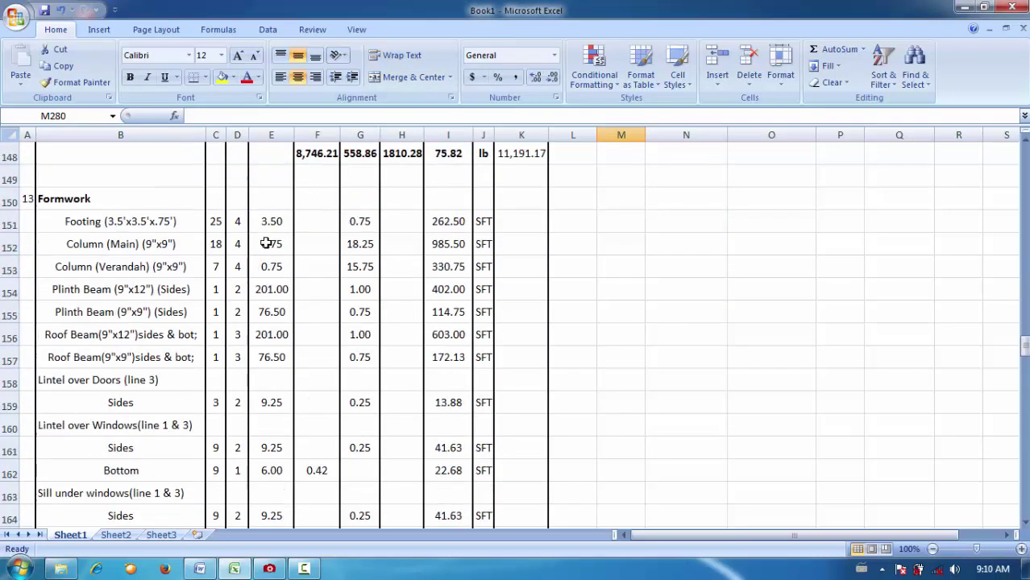
scroll(270, 235, "down", 10)
scroll(273, 234, "up", 2)
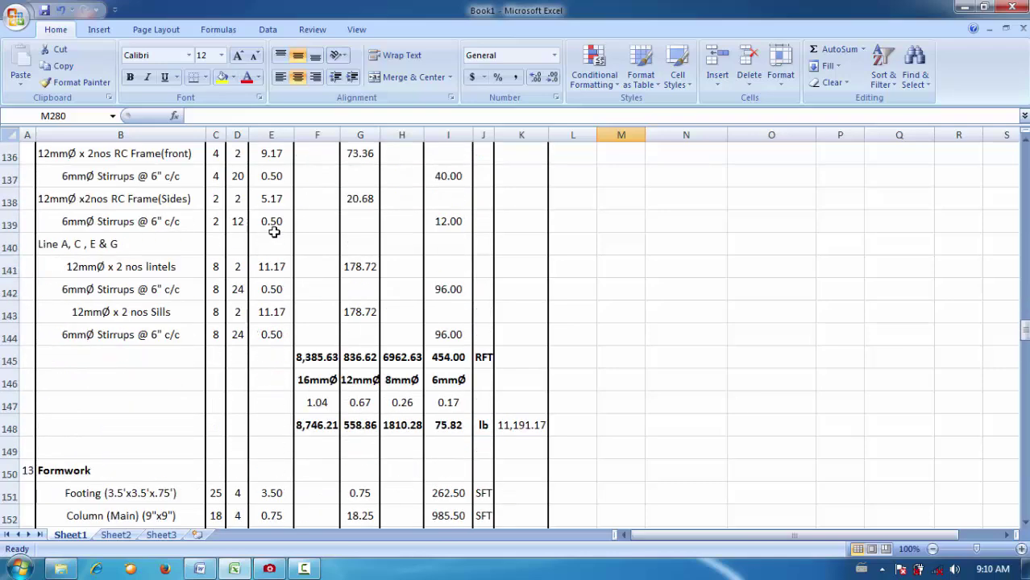
left_click(509, 415)
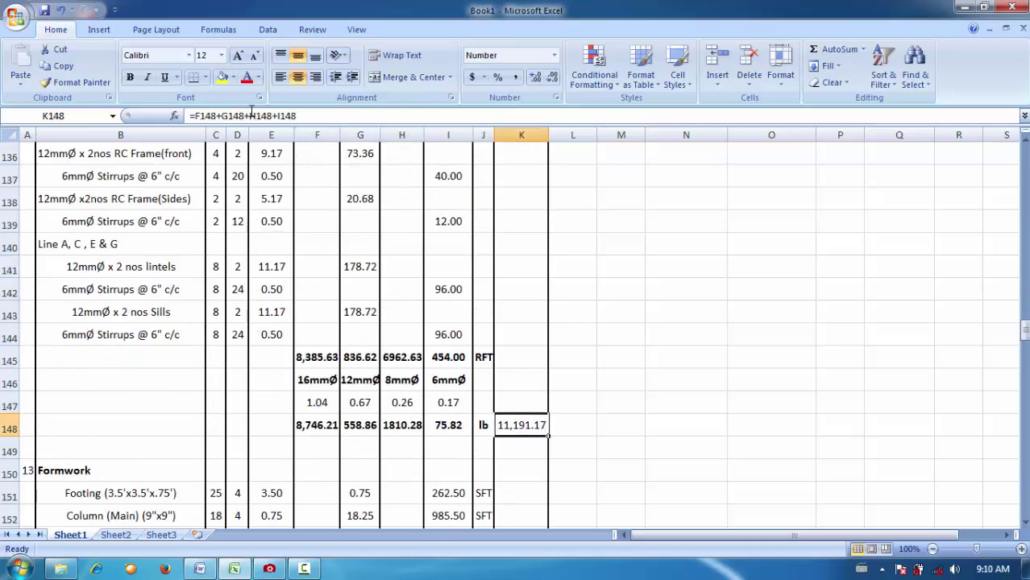
left_click(131, 80)
scroll(696, 339, "down", 1)
left_click(701, 338)
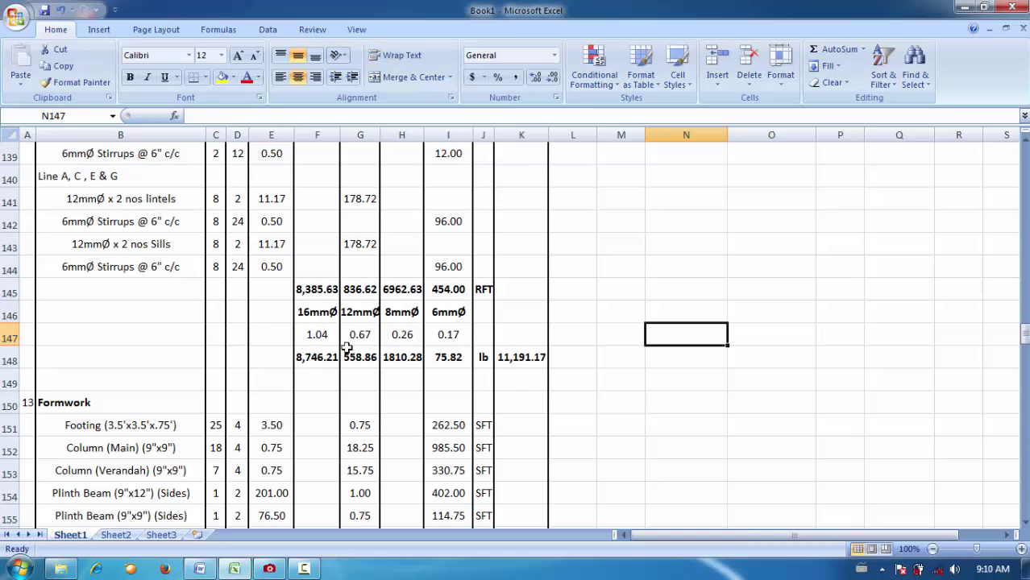
left_click_drag(466, 357, 307, 299)
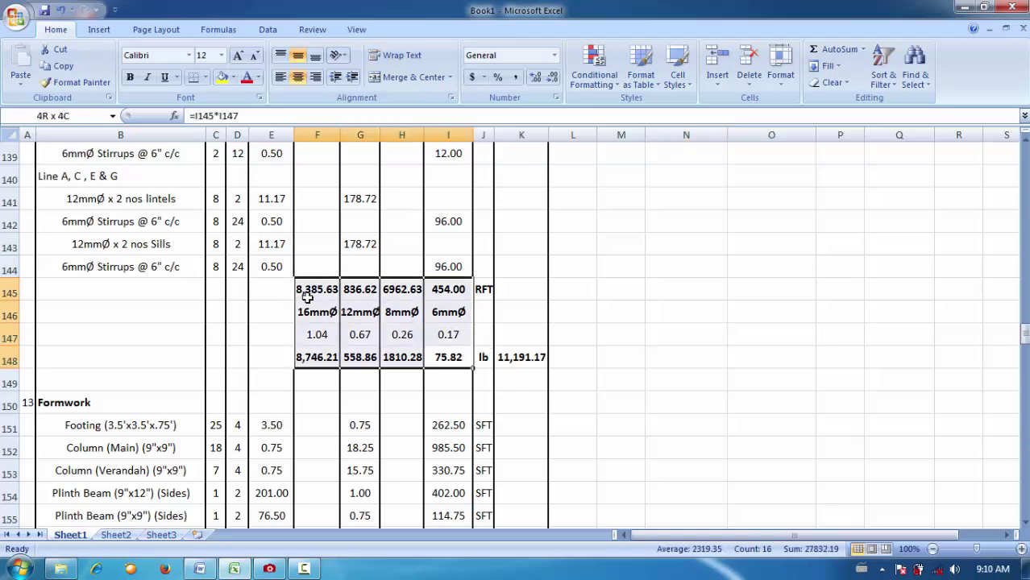
left_click(401, 337)
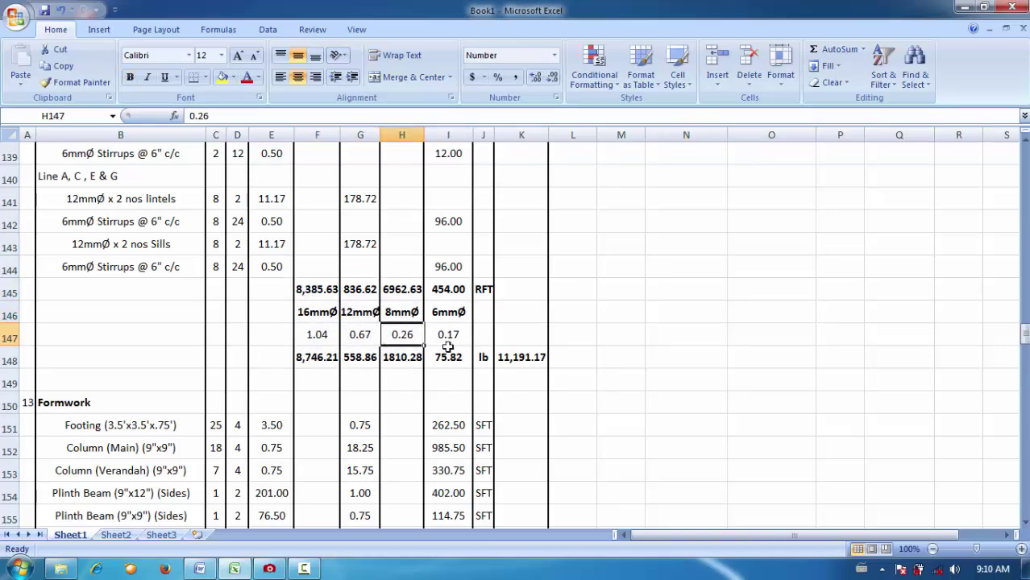
left_click_drag(454, 355, 308, 298)
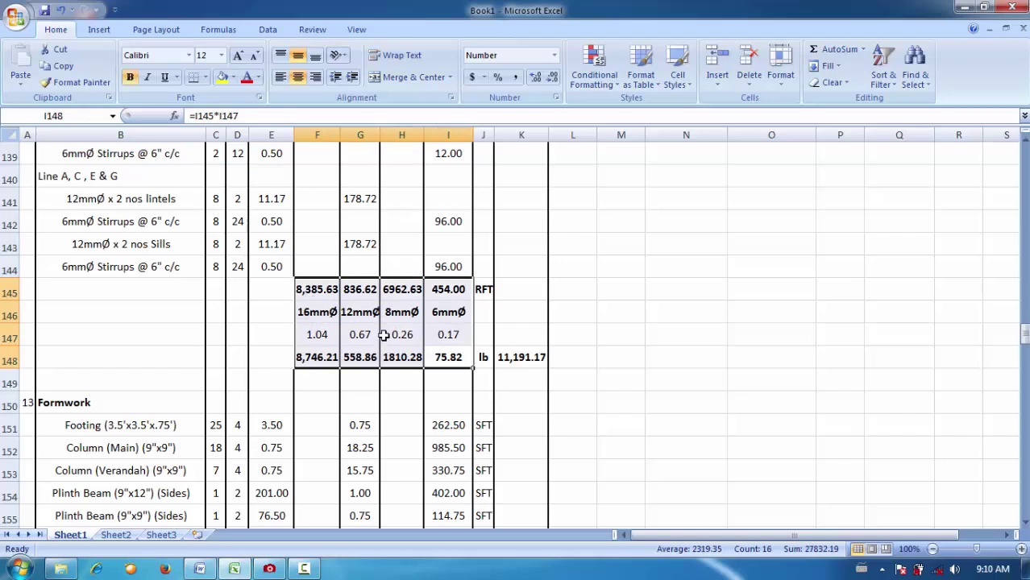
Apply double-line top, inside horizontal and bottom borders to the rebar summary in F145:I148.
left_click_drag(442, 359, 319, 290)
left_click(451, 98)
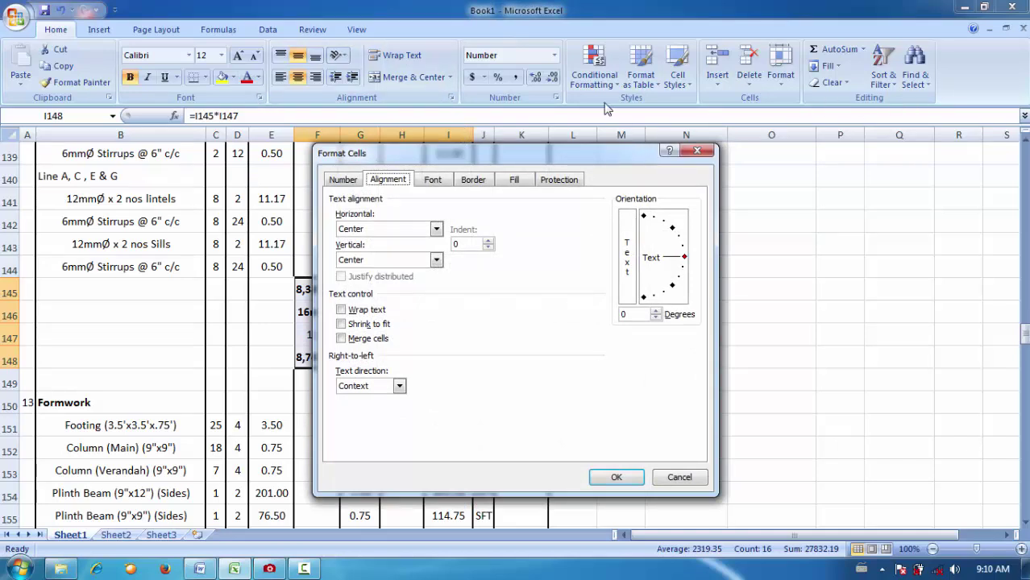
left_click(473, 179)
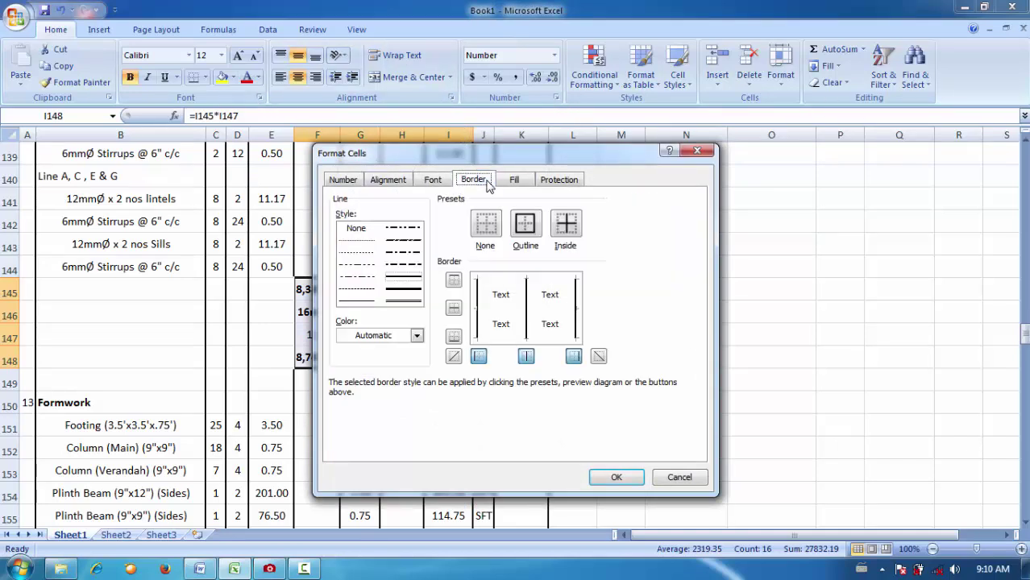
left_click(411, 301)
left_click(500, 287)
left_click(500, 310)
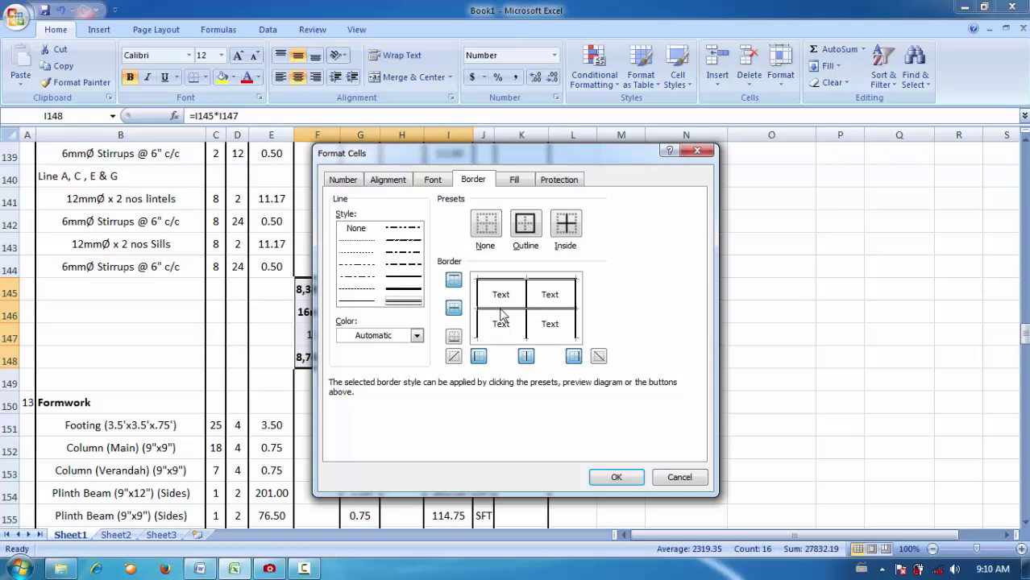
left_click(505, 341)
left_click(616, 477)
scroll(708, 394, "down", 1)
left_click(709, 394)
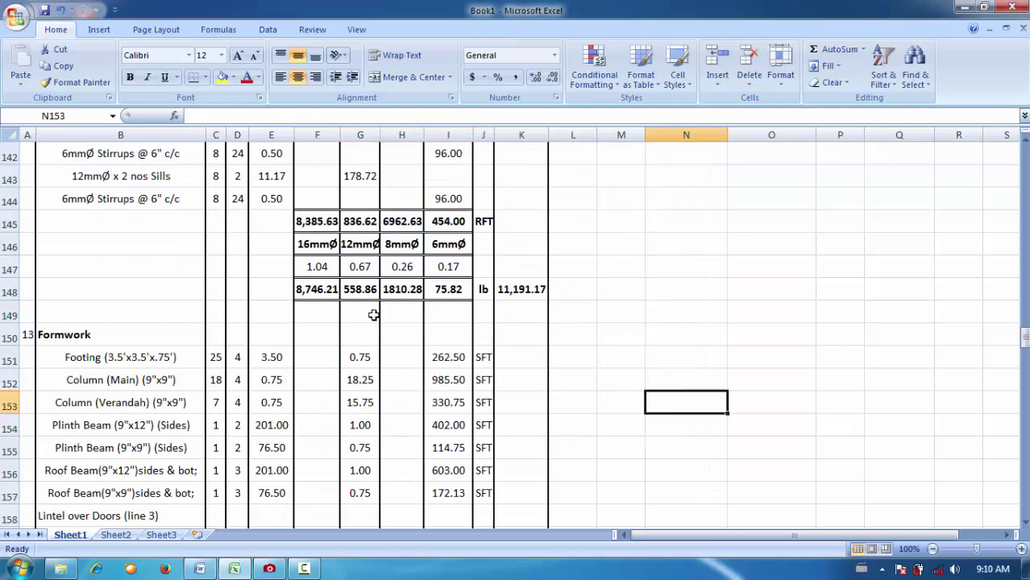
Merge and center A2:K2 and A1:K1 as two separate rows above the Detail of Measurement title.
scroll(374, 319, "up", 7)
scroll(386, 314, "up", 19)
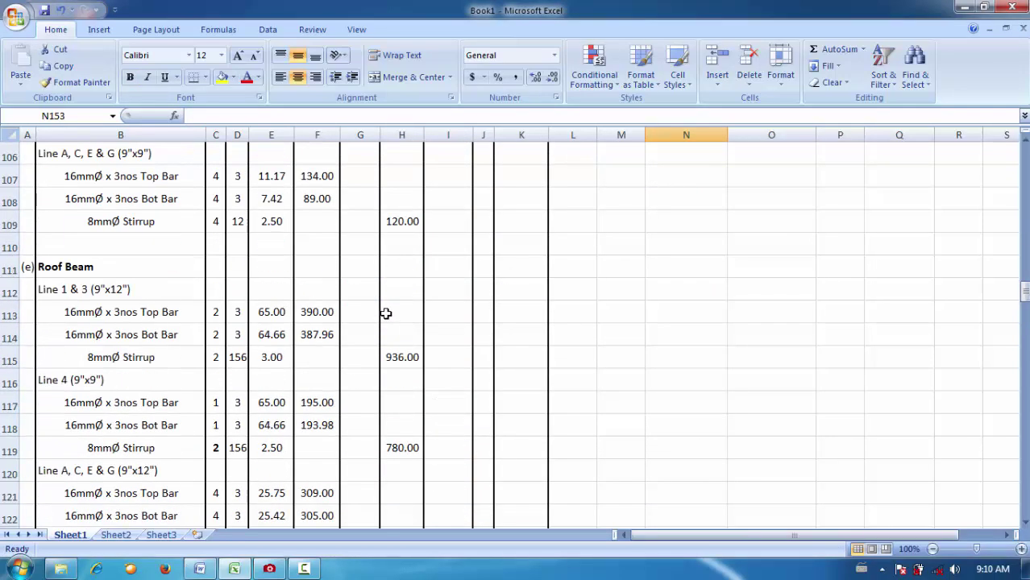
scroll(382, 298, "down", 5)
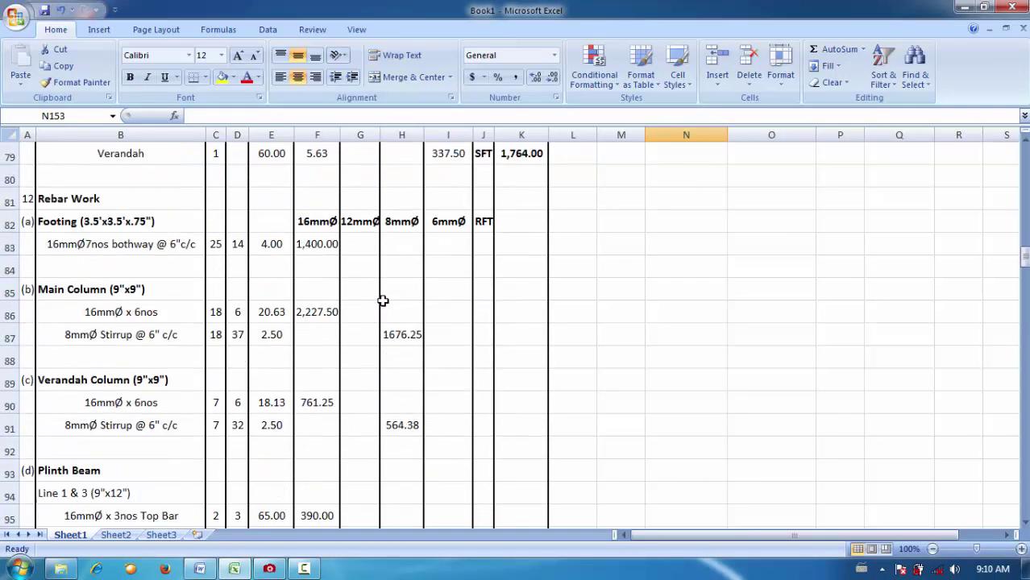
scroll(383, 303, "up", 4)
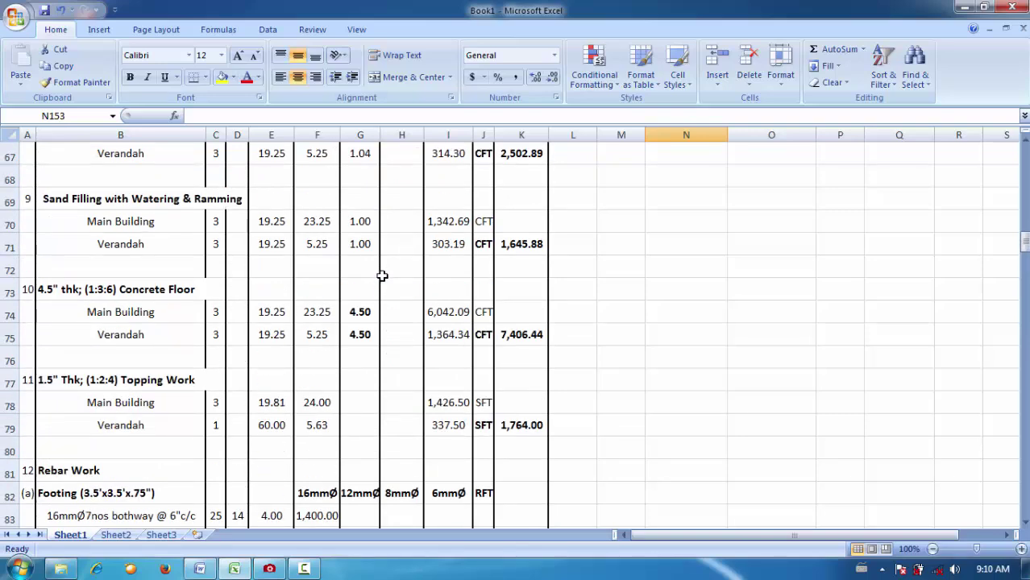
scroll(384, 274, "up", 20)
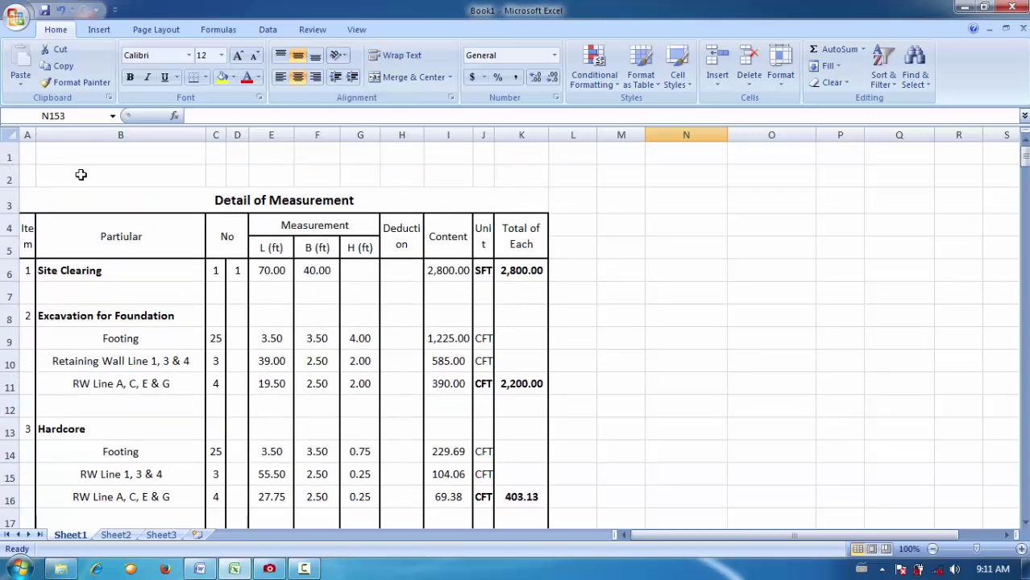
left_click_drag(516, 171, 19, 173)
left_click(385, 76)
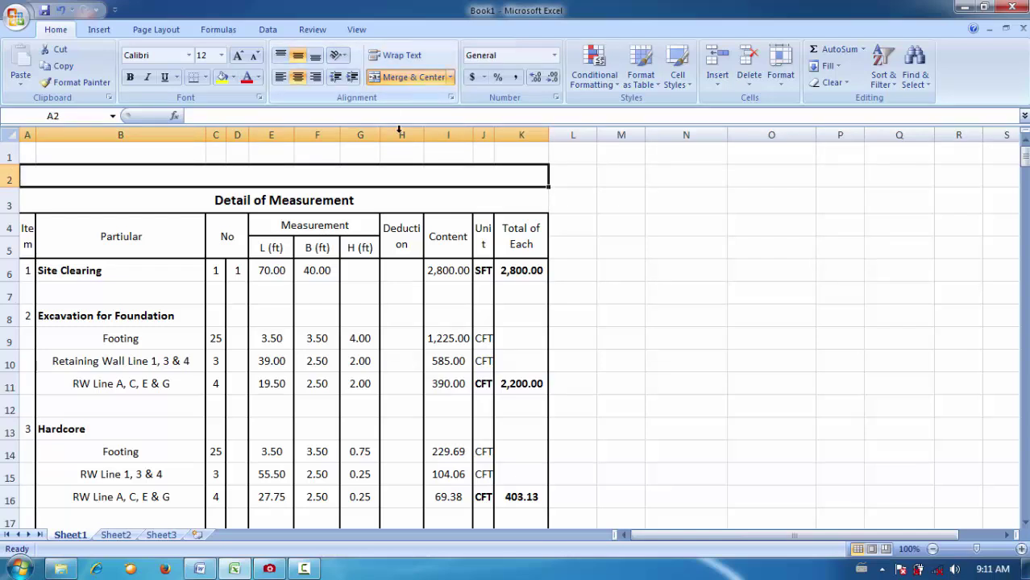
left_click_drag(503, 152, 23, 152)
left_click(380, 77)
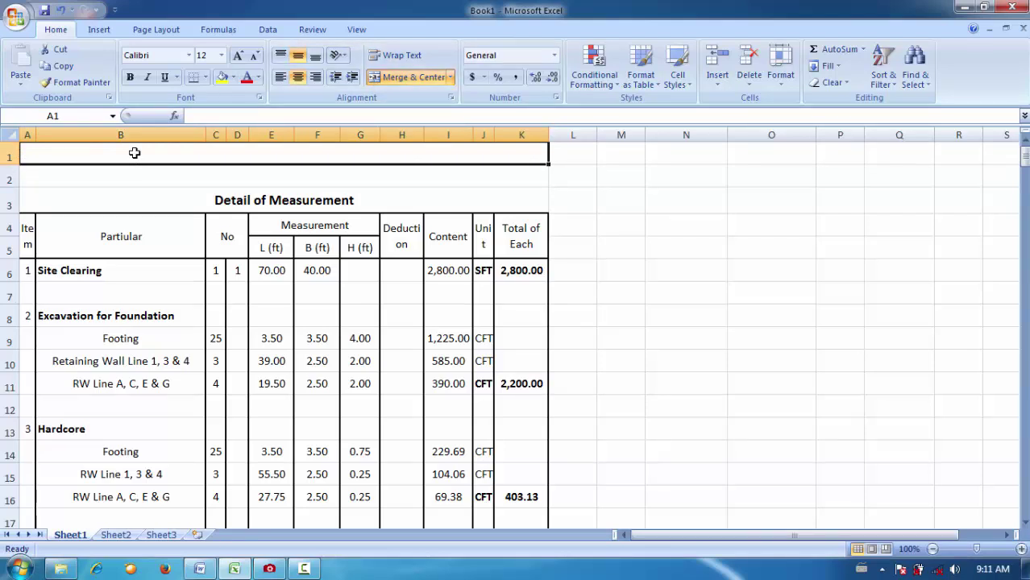
Enter "Project Name -" in the merged row 1 and "Project Location -" in the merged row 2.
type("Pr")
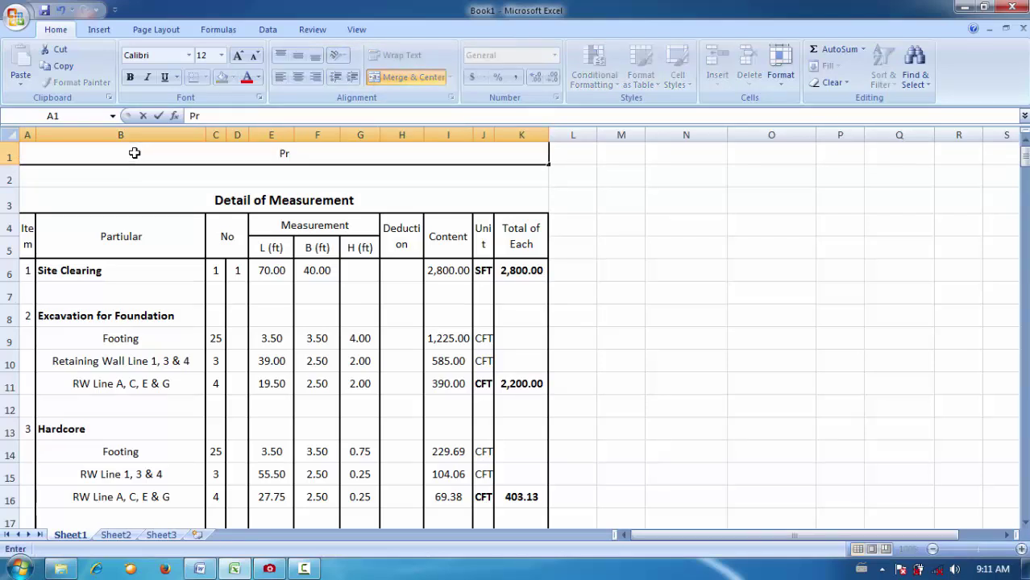
type("oject Name")
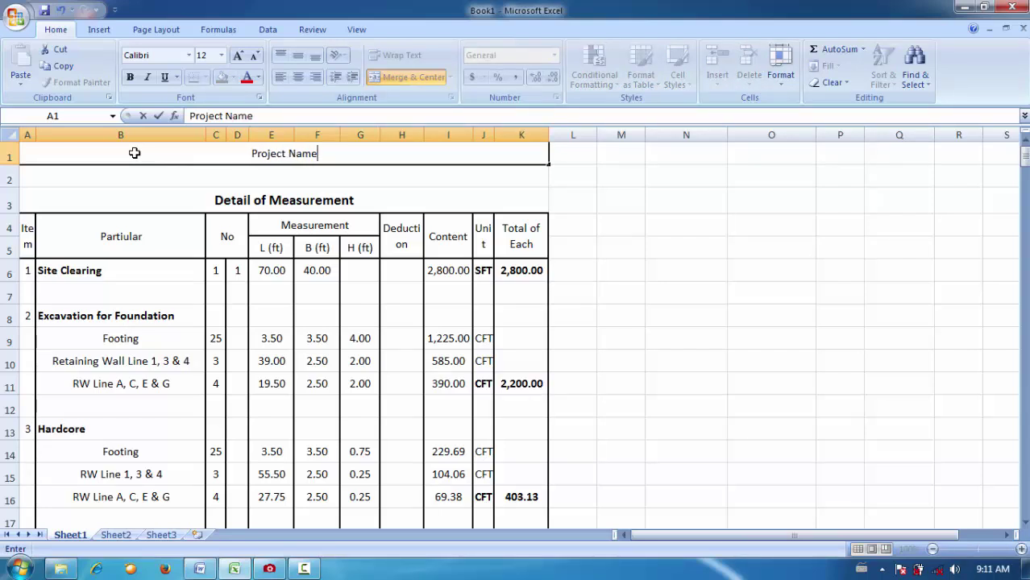
type(" -")
key("Return")
type("Proj")
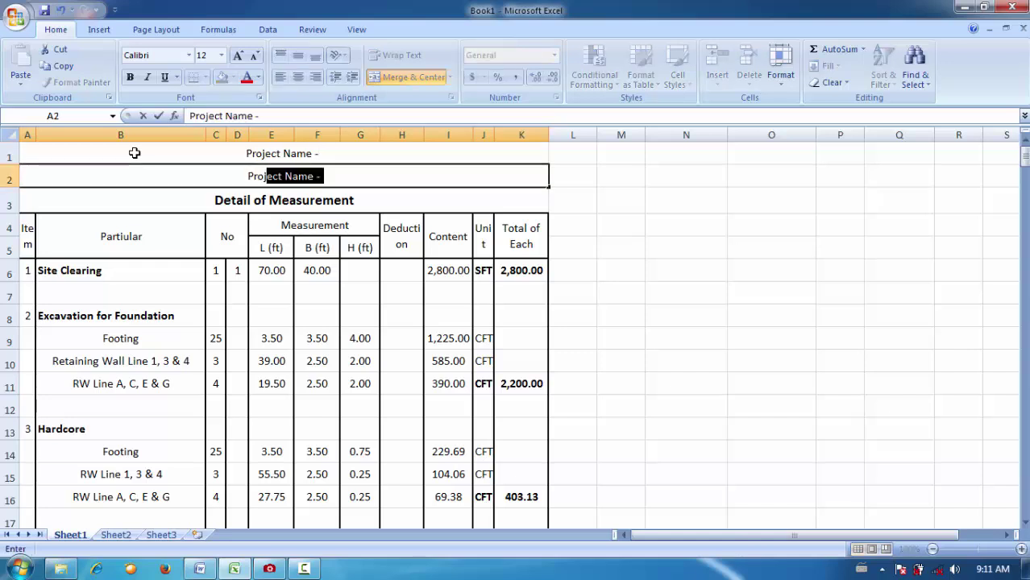
type("ect Loc")
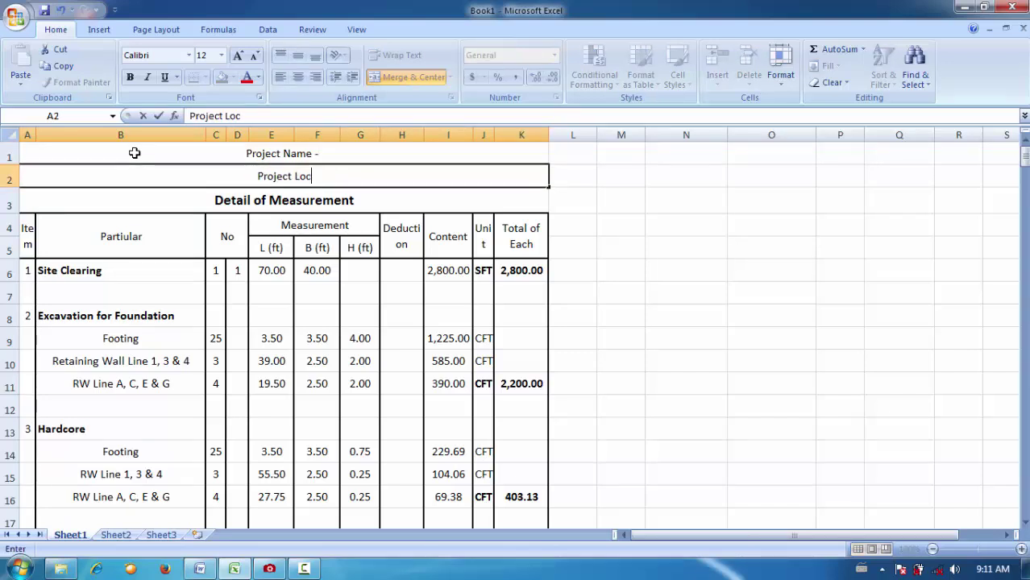
type("ation -")
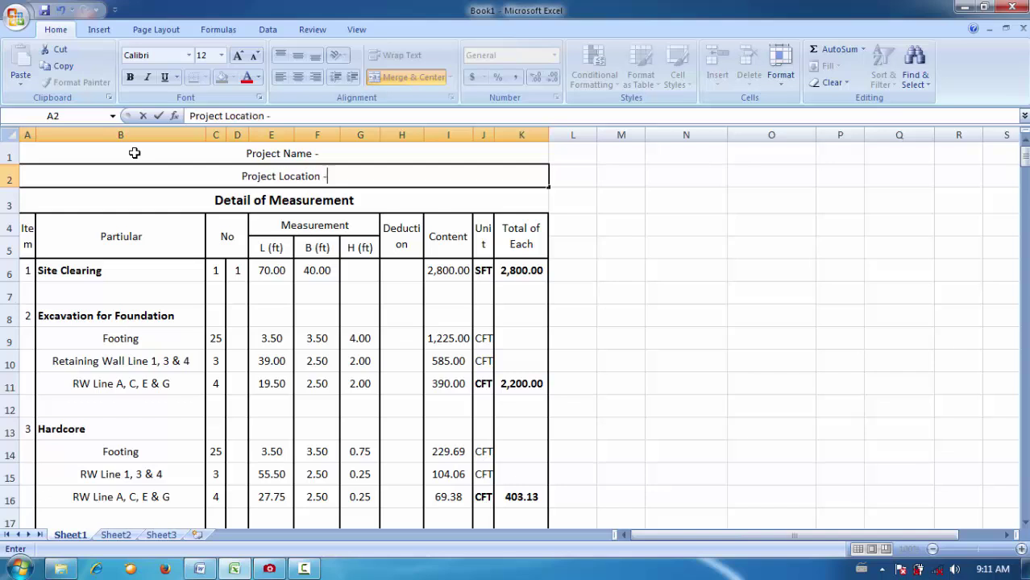
Open the project name heading for editing, then switch to ACDSee and examine the title block of the first school drawing.
left_click(387, 152)
double_click(389, 155)
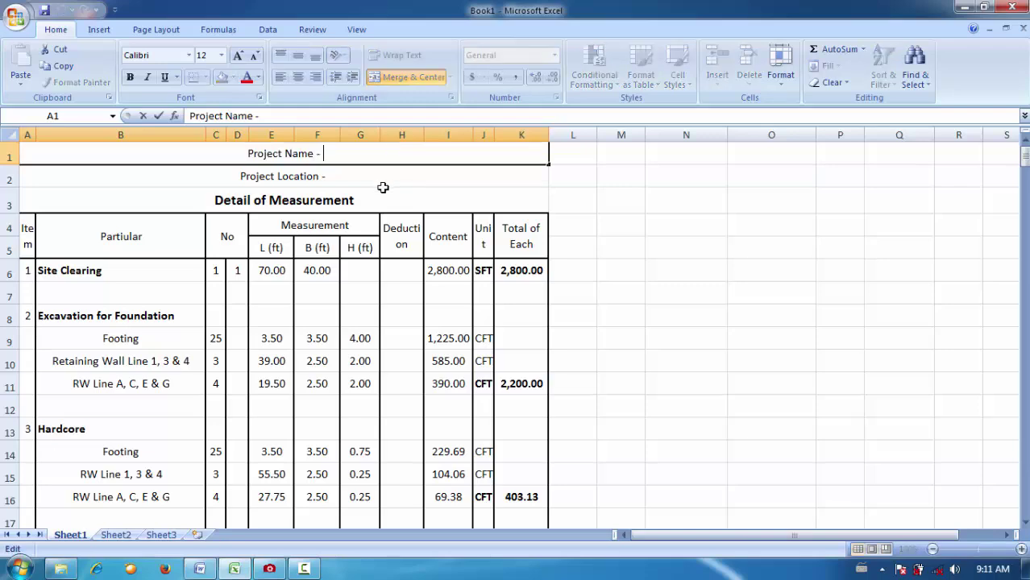
left_click(268, 566)
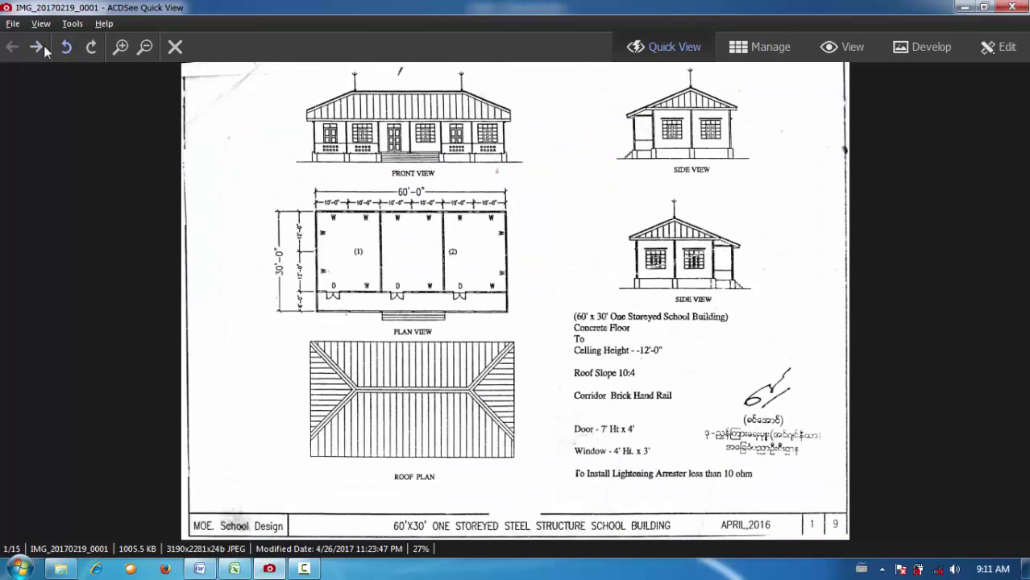
left_click(38, 46)
left_click(38, 46)
left_click(38, 46)
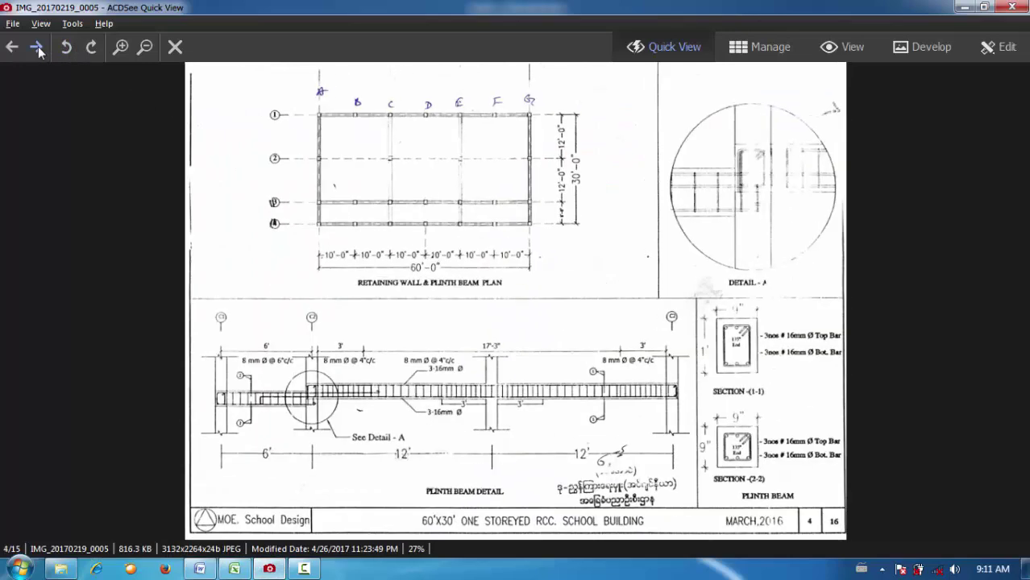
left_click(6, 49)
left_click(6, 49)
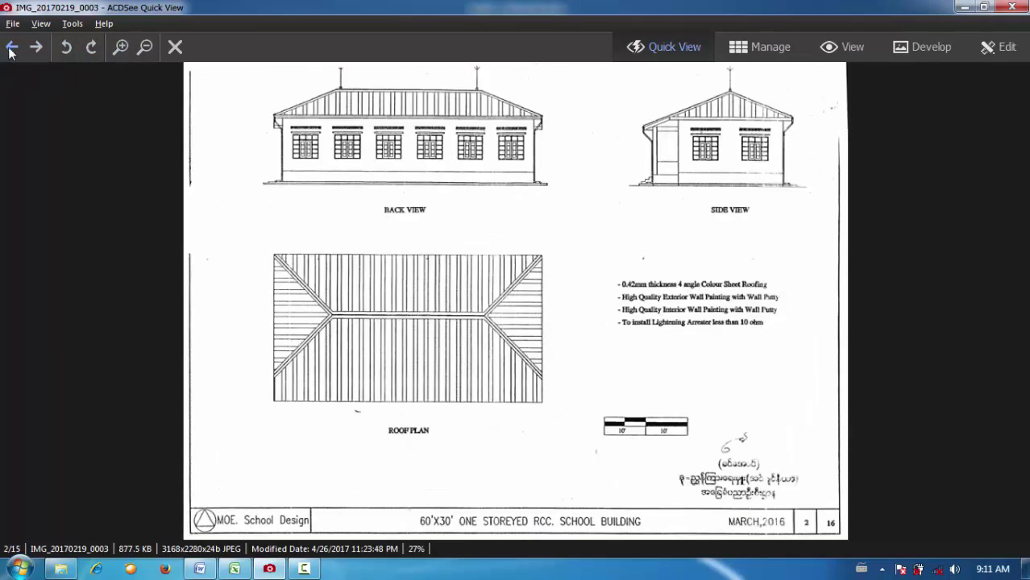
left_click(9, 50)
left_click(121, 46)
left_click_drag(242, 185, 313, 22)
left_click_drag(339, 339, 283, 150)
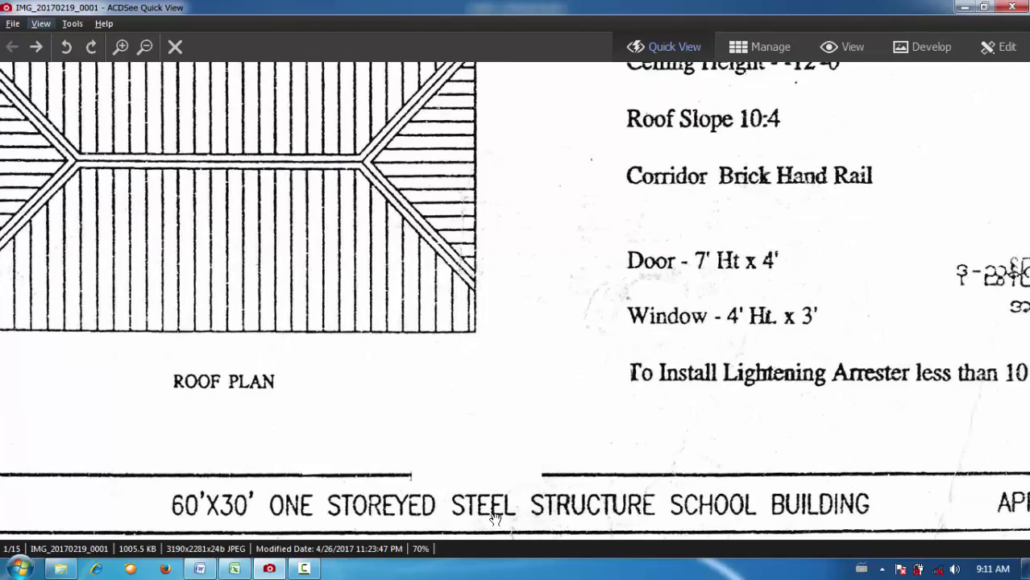
Examine the title block of drawing IMG_20170219_0003, go back to the first drawing and return to Excel.
left_click(35, 48)
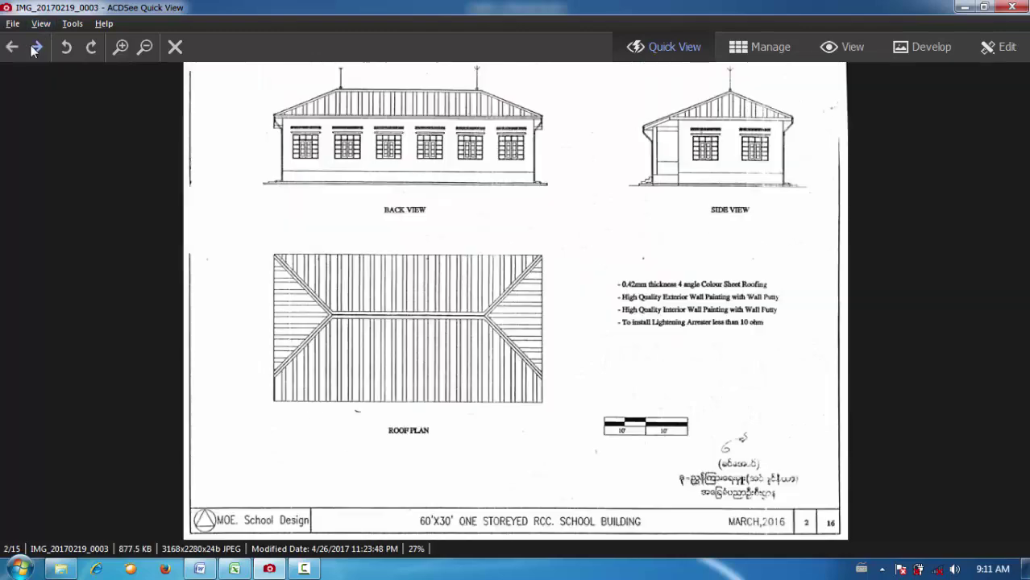
left_click(121, 47)
left_click(121, 48)
scroll(416, 241, "down", 5)
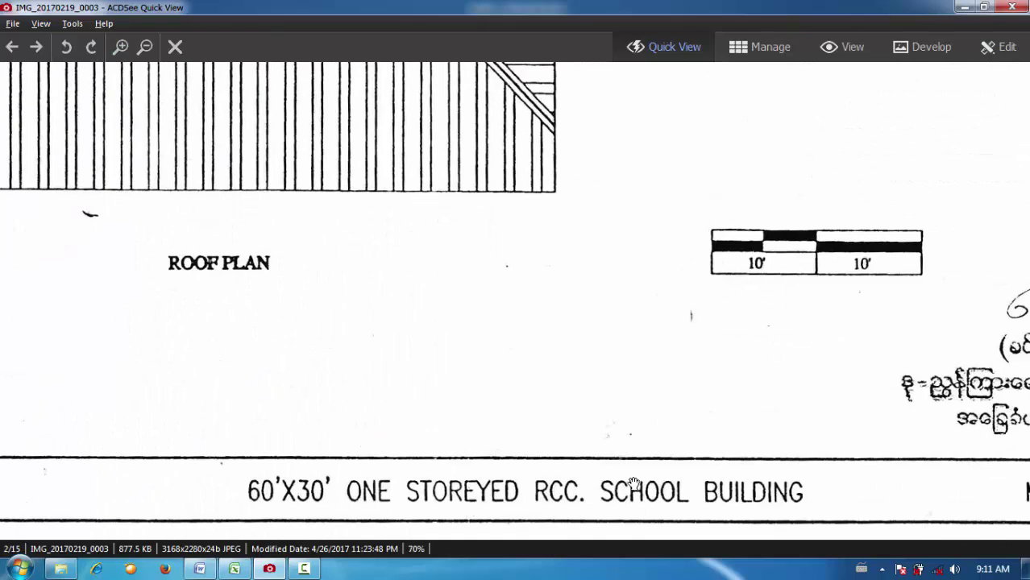
left_click(11, 48)
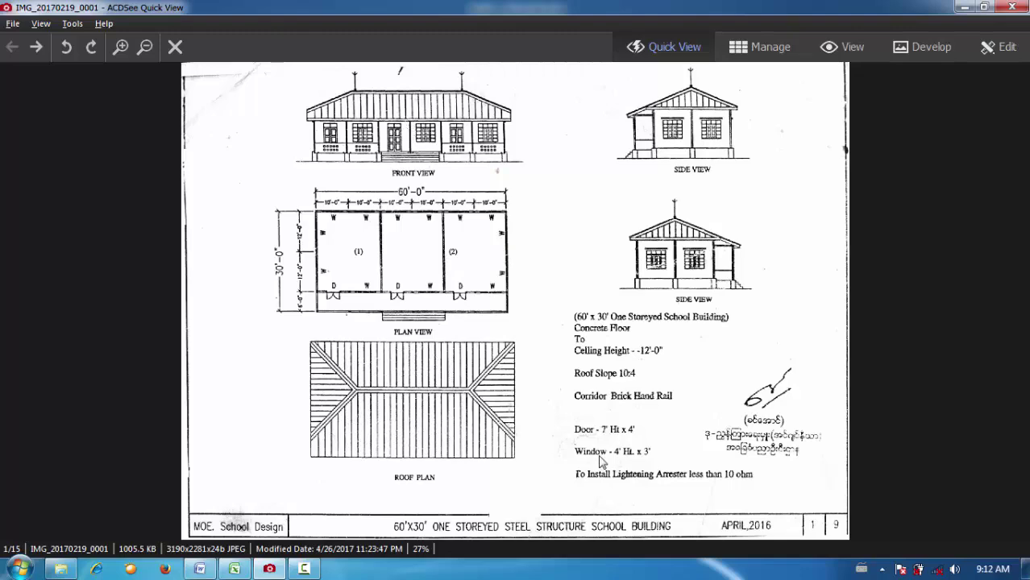
left_click(964, 8)
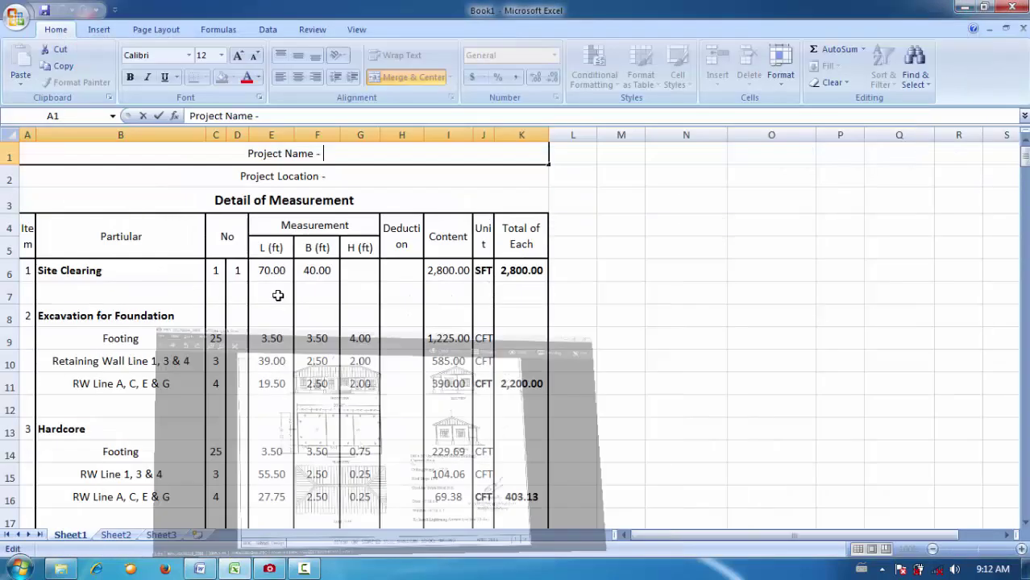
Append "3 U, 1 Storey" to the project name heading in row 1.
type("3 ")
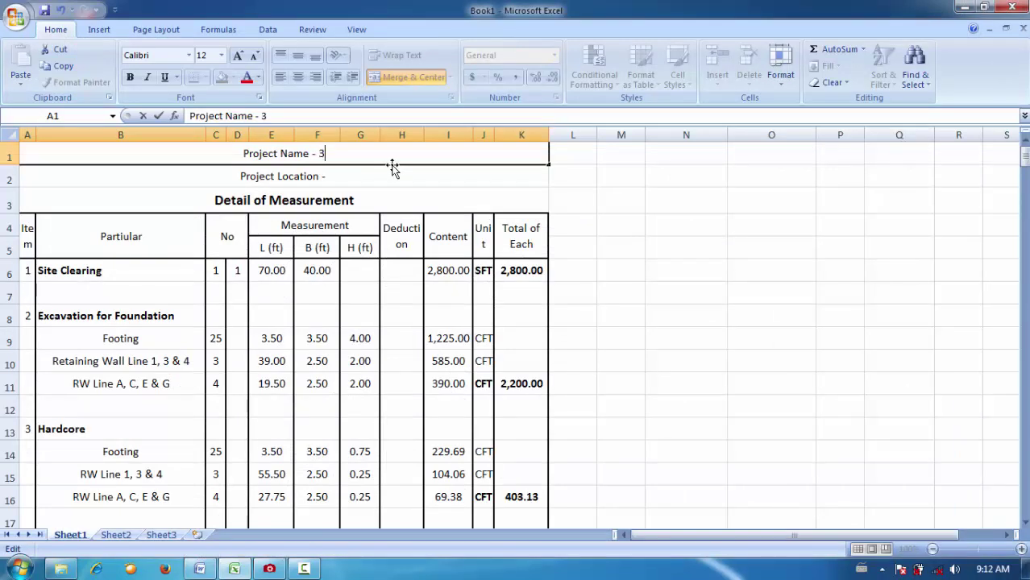
type("U, 1")
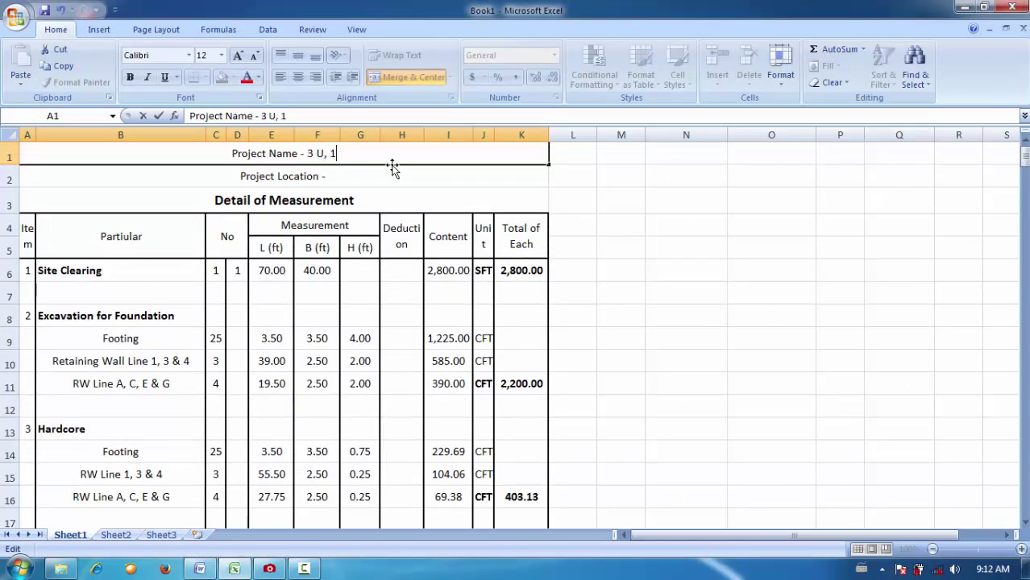
type(" stor")
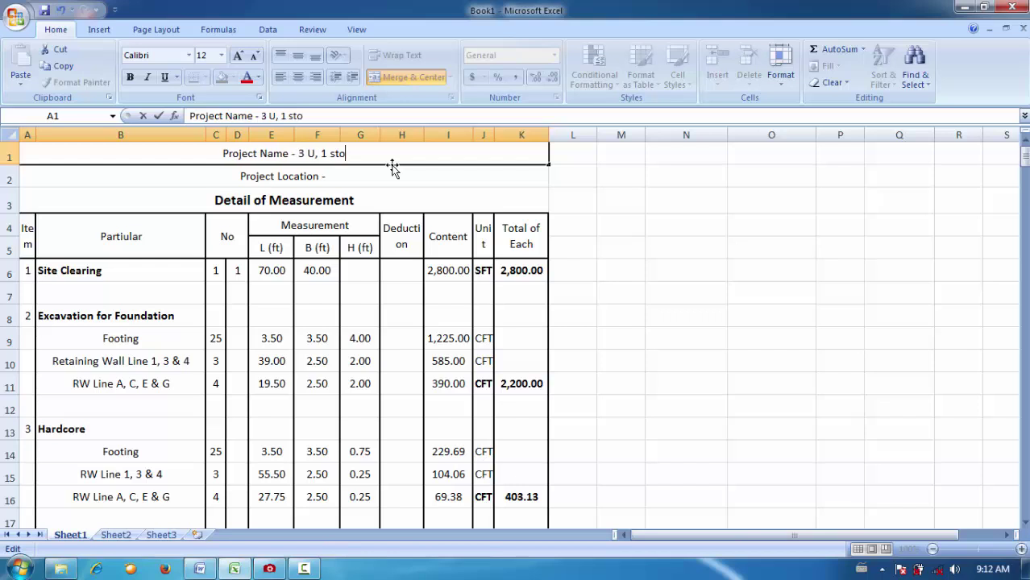
key("BackSpace")
key("BackSpace")
key("BackSpace")
key("BackSpace")
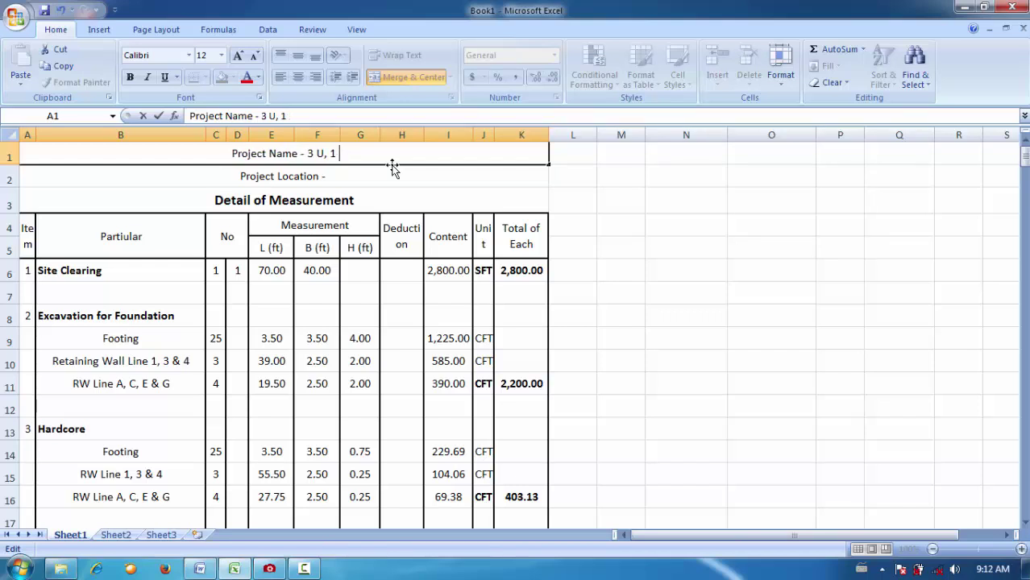
type("Storey")
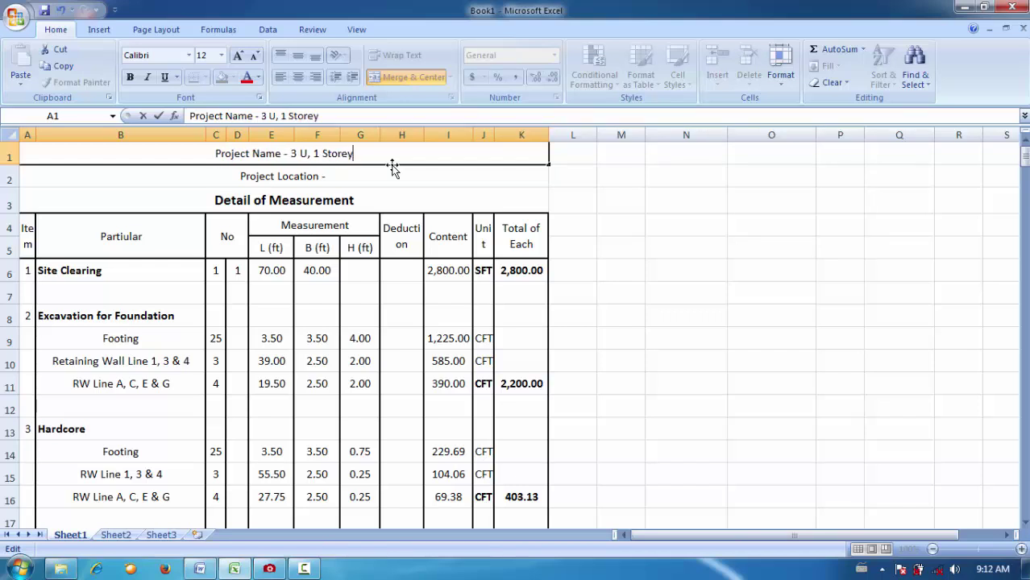
type("ed")
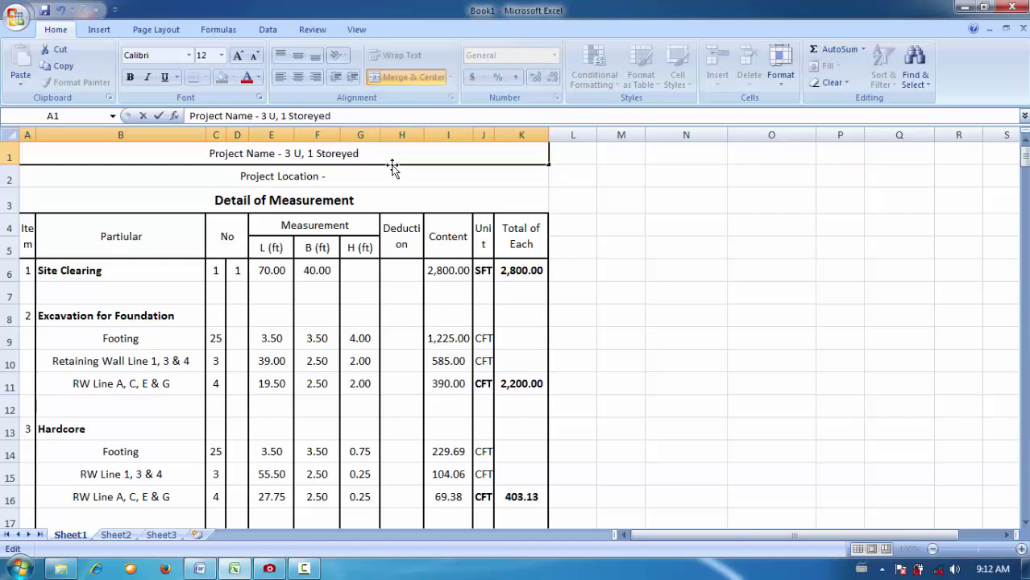
key("BackSpace")
key("BackSpace")
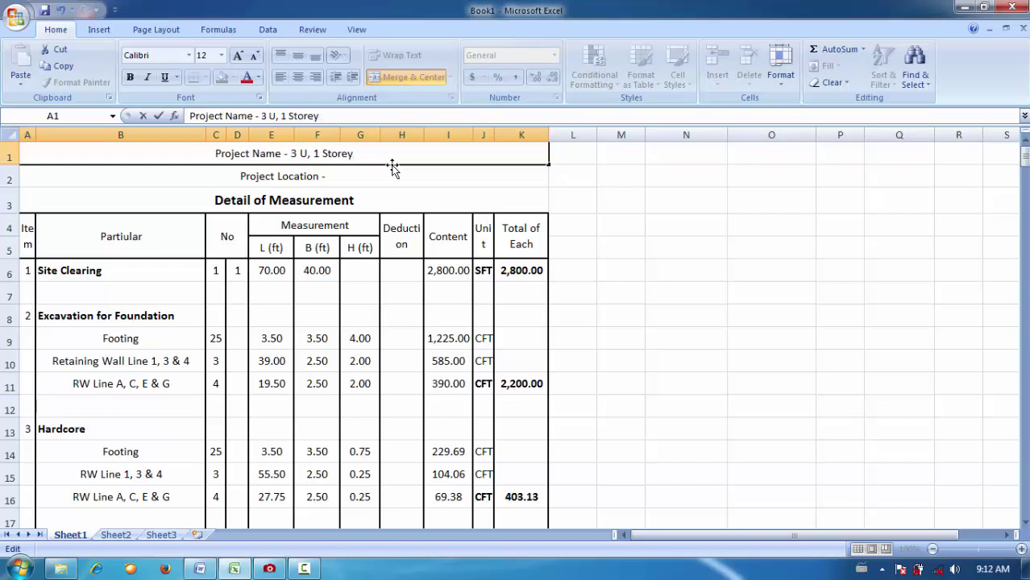
type("RCC")
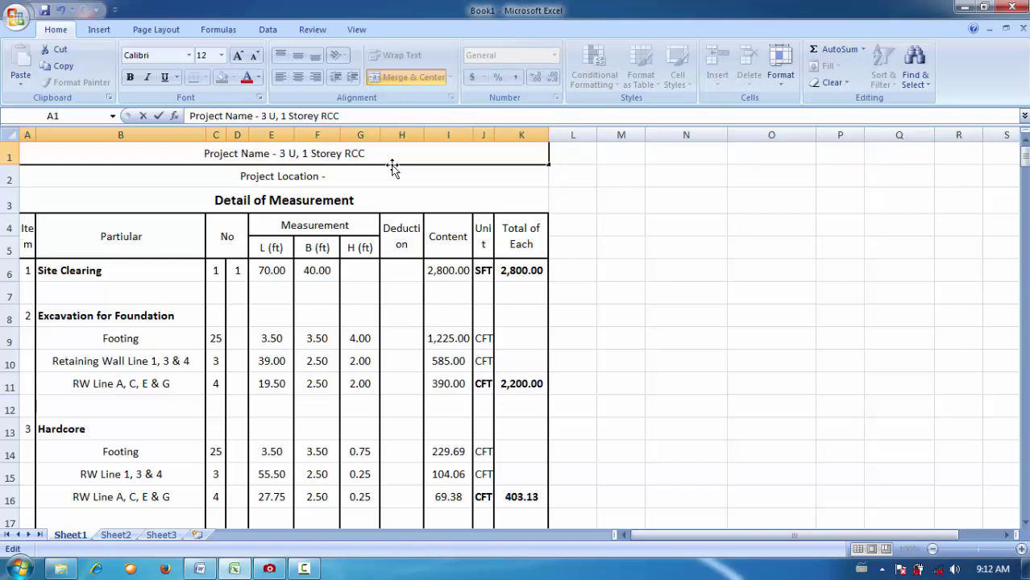
type("S")
key("BackSpace")
key("BackSpace")
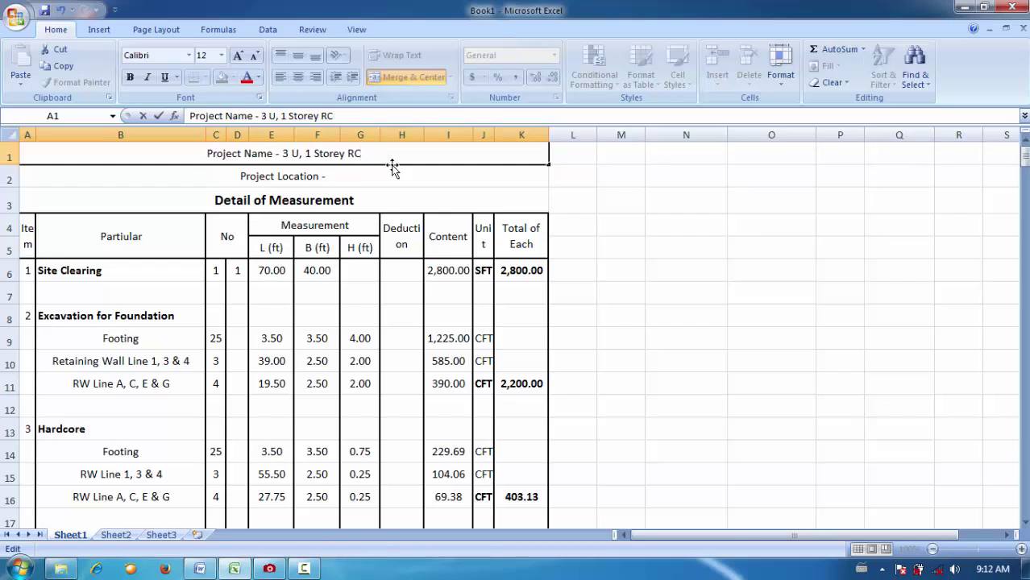
key("BackSpace")
type("60")
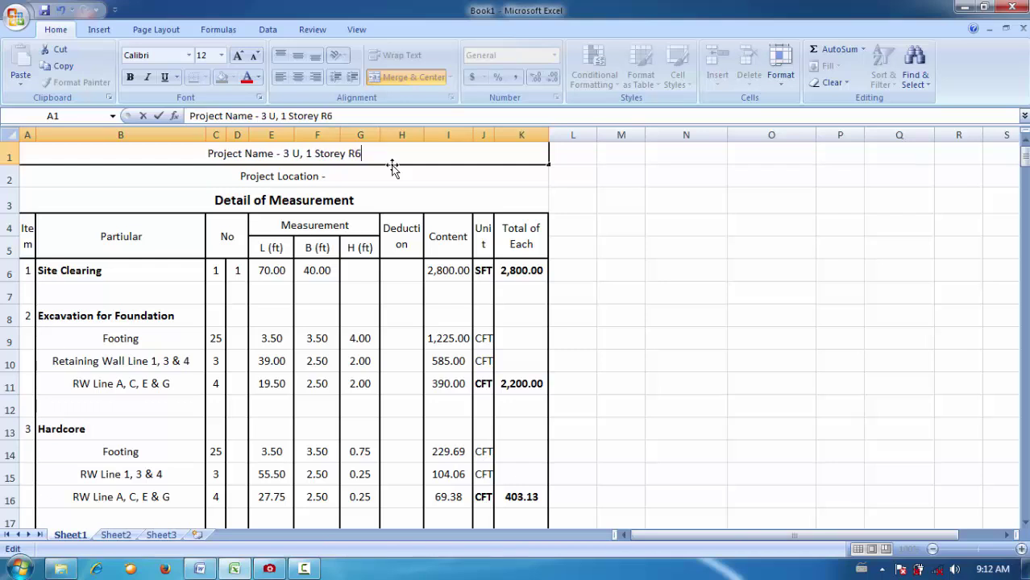
key("BackSpace")
key("BackSpace")
key("BackSpace")
Complete the project name heading in row 1 by adding "60'x30' RCC School" after the storey count.
type("60'x30\"")
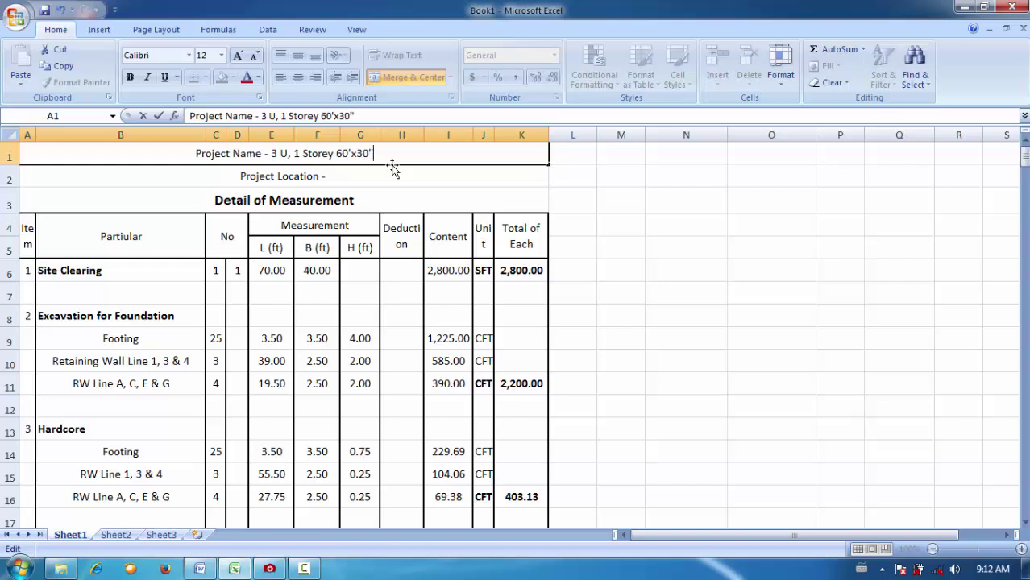
key("BackSpace")
key("Return")
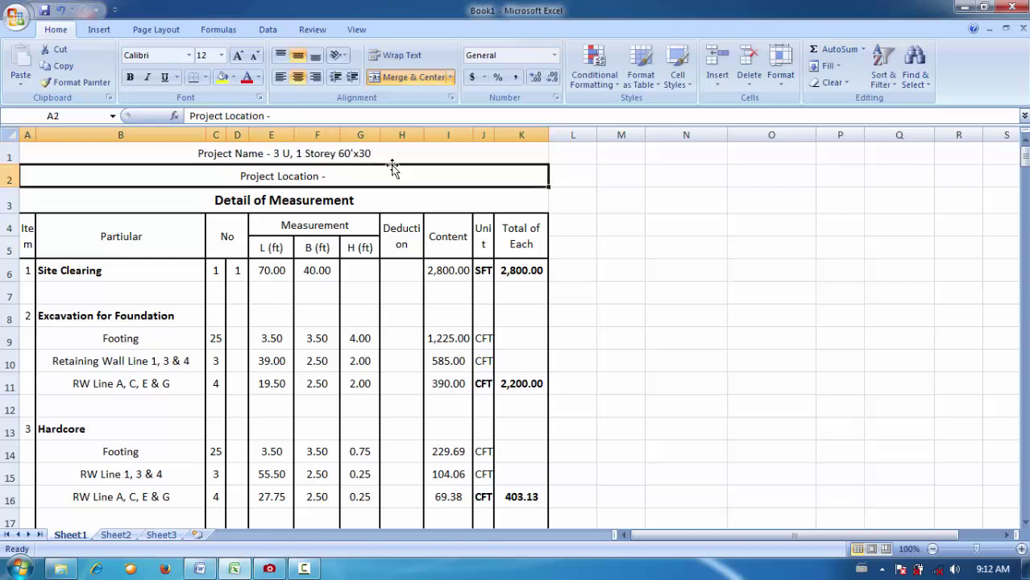
double_click(409, 154)
type("'")
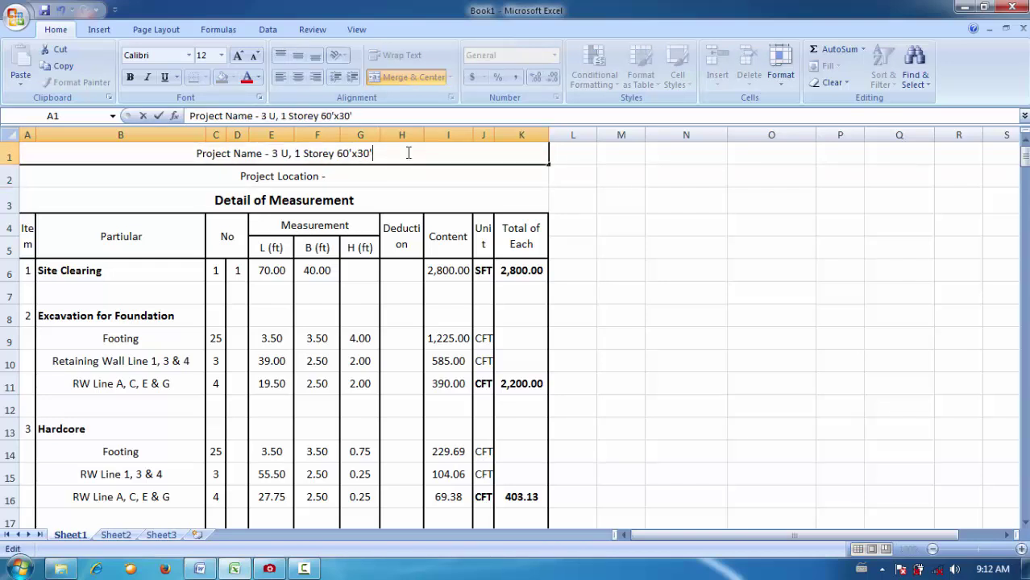
type(" RCC")
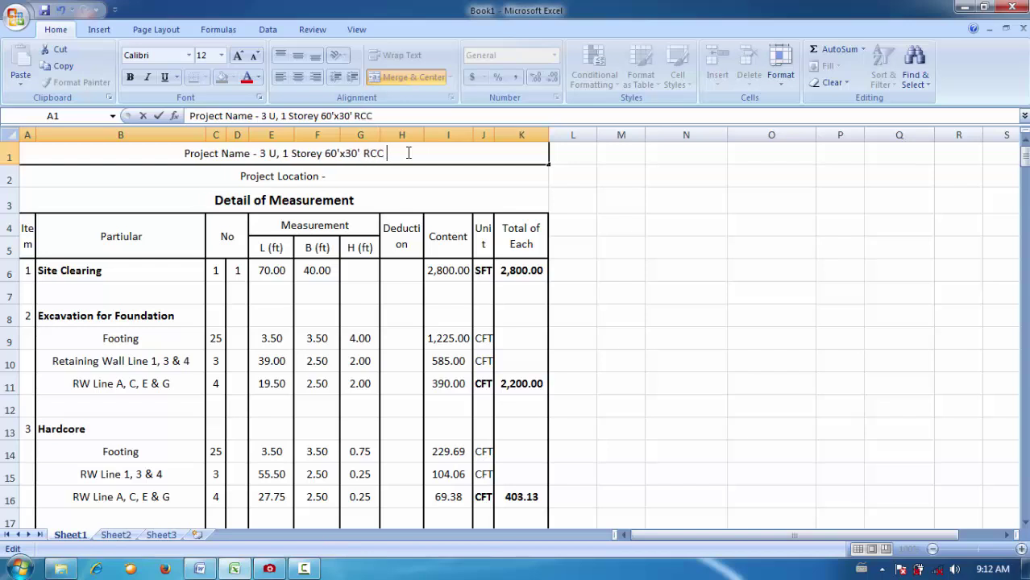
type(" School")
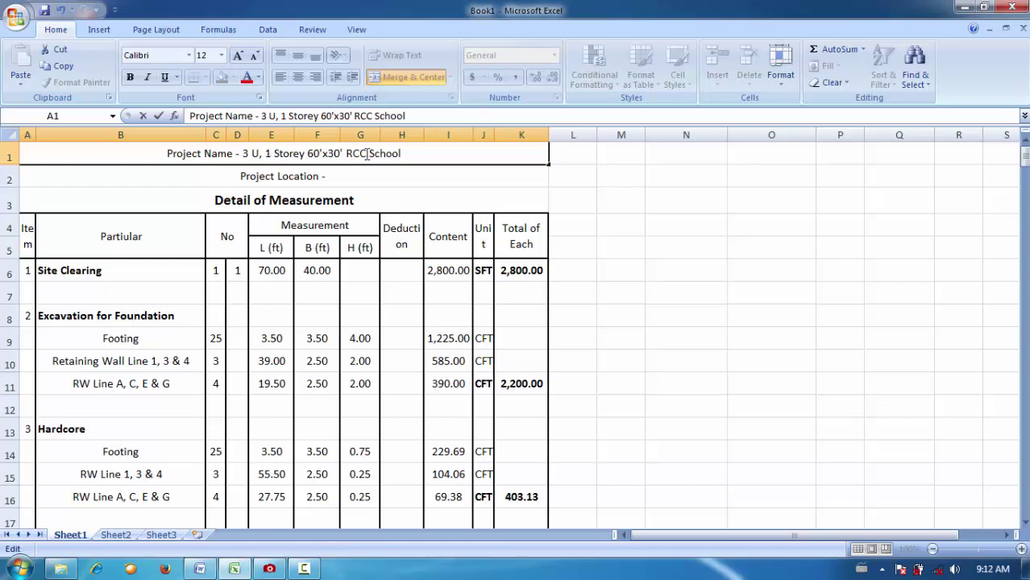
left_click(414, 176)
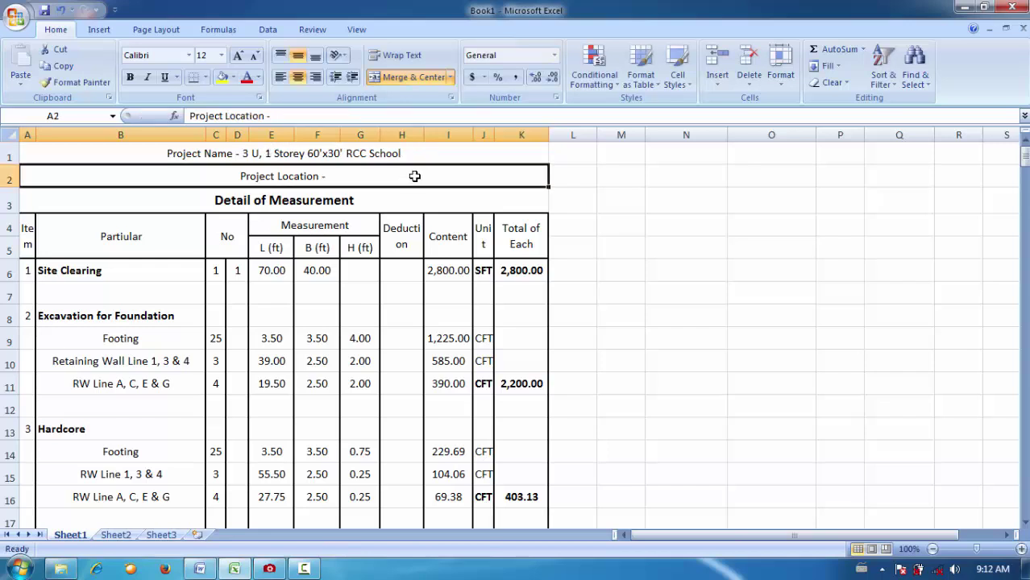
double_click(413, 176)
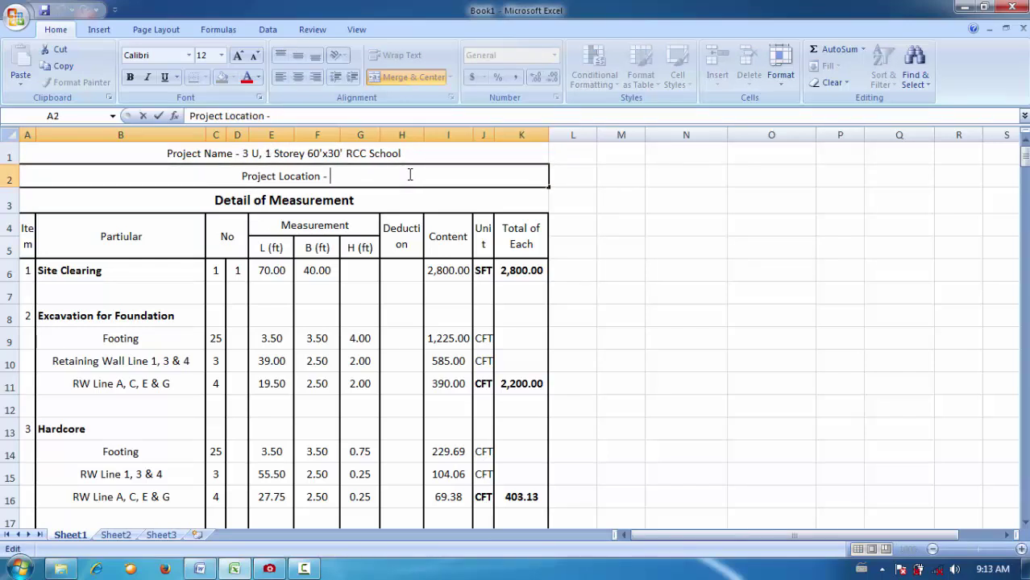
left_click(636, 206)
left_click(448, 158)
double_click(451, 158)
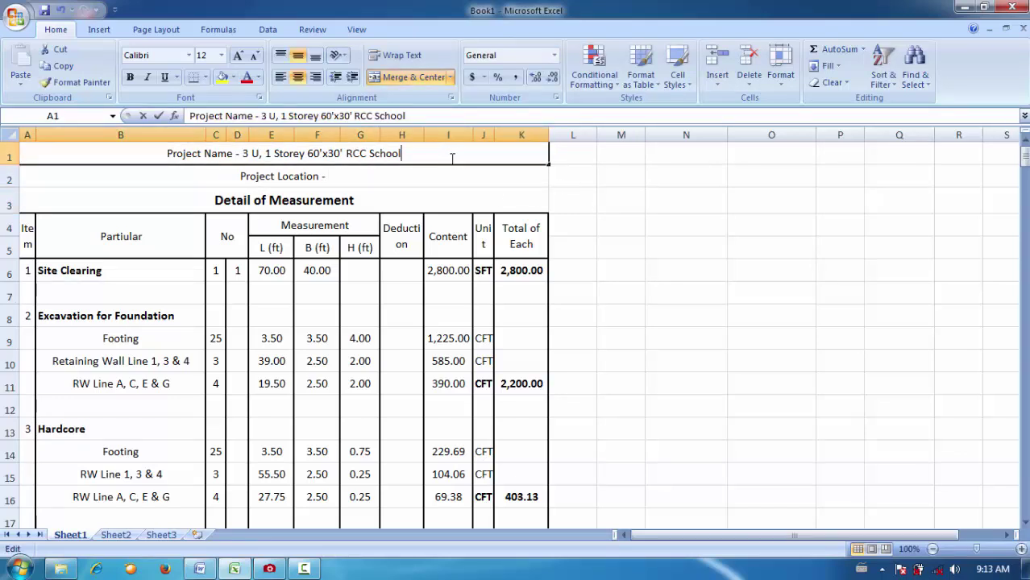
left_click_drag(451, 159, 236, 157)
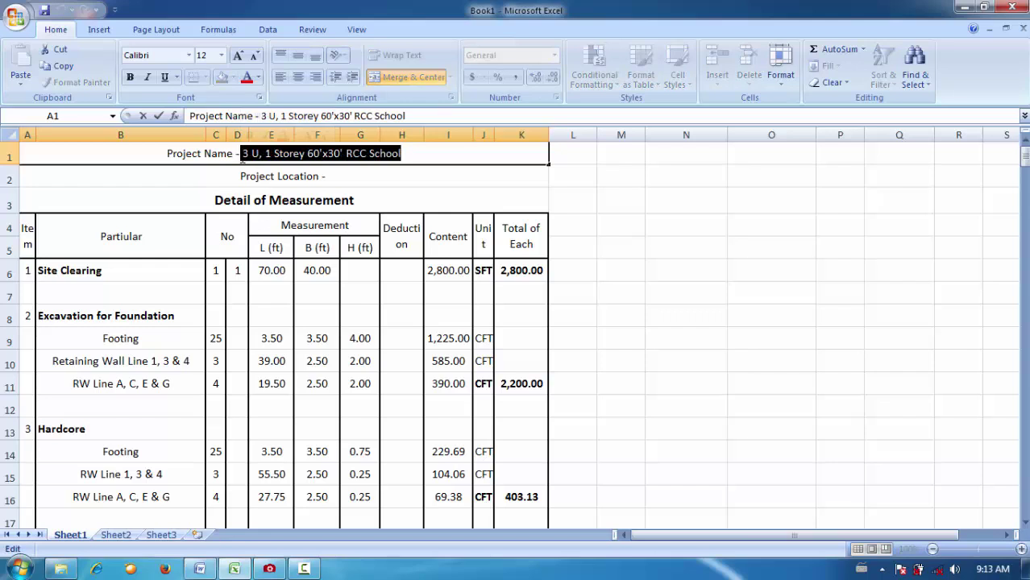
left_click(886, 298)
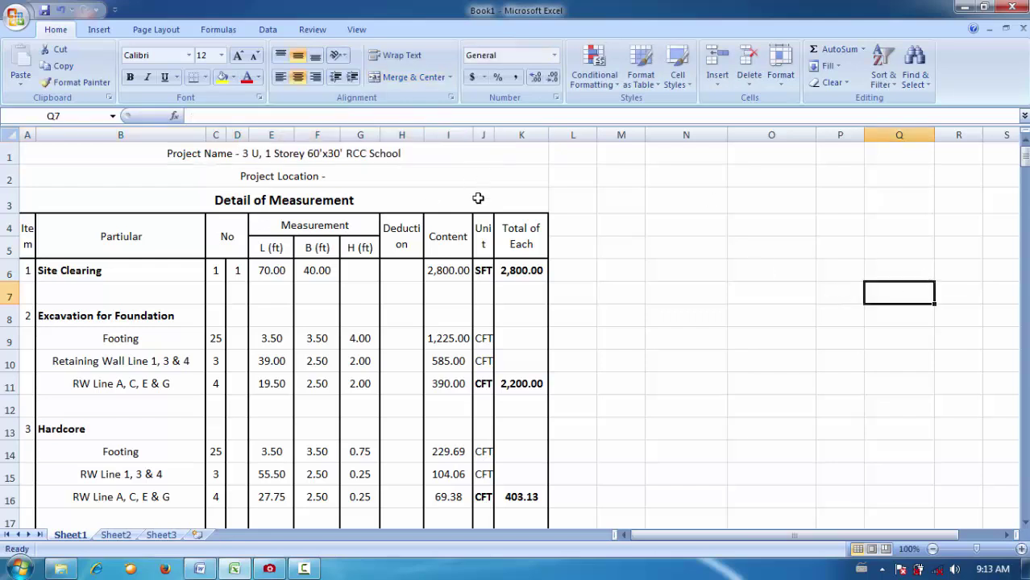
Left-align the project name and project location headings in rows 1 and 2.
left_click_drag(448, 167, 438, 156)
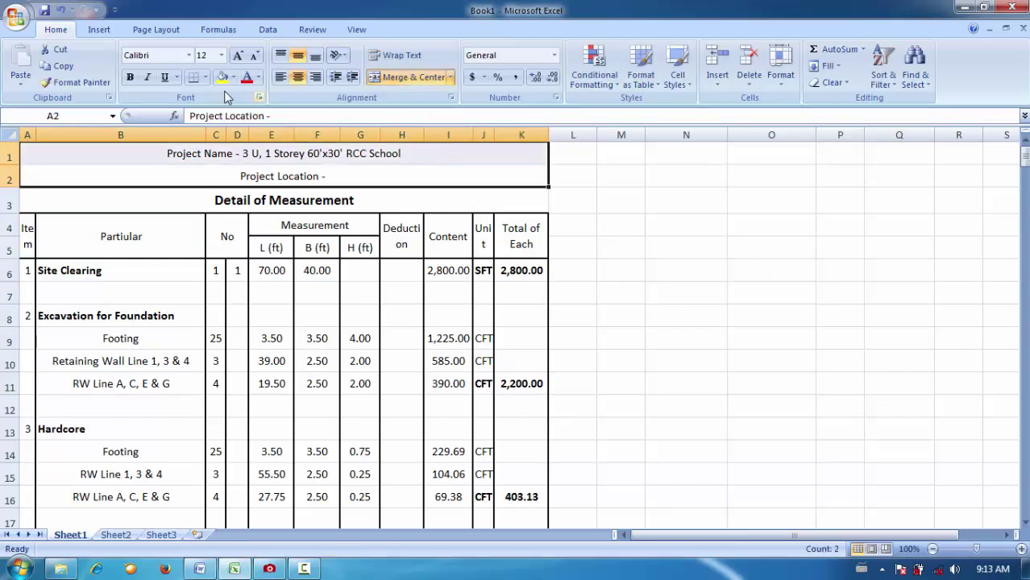
left_click(281, 80)
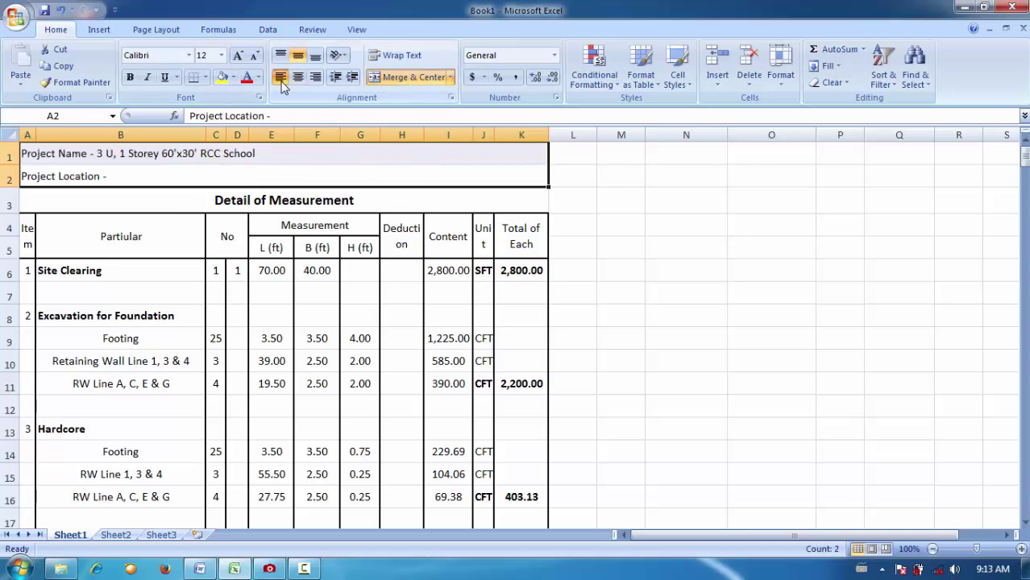
left_click(254, 172)
left_click(626, 225)
Choose a paper size for the measurement sheet and check where its page breaks fall.
scroll(621, 220, "down", 7)
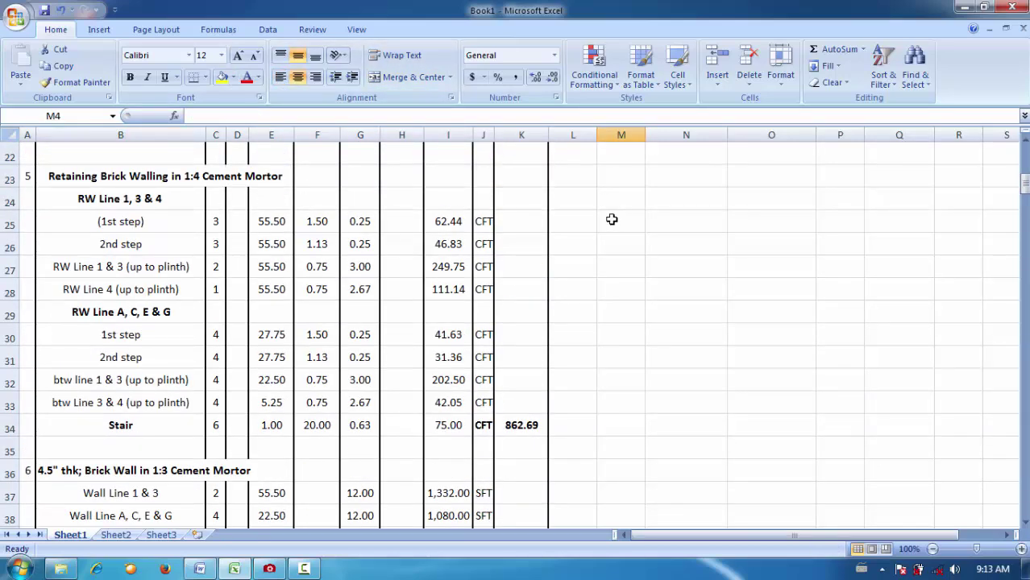
scroll(611, 220, "up", 4)
left_click(153, 29)
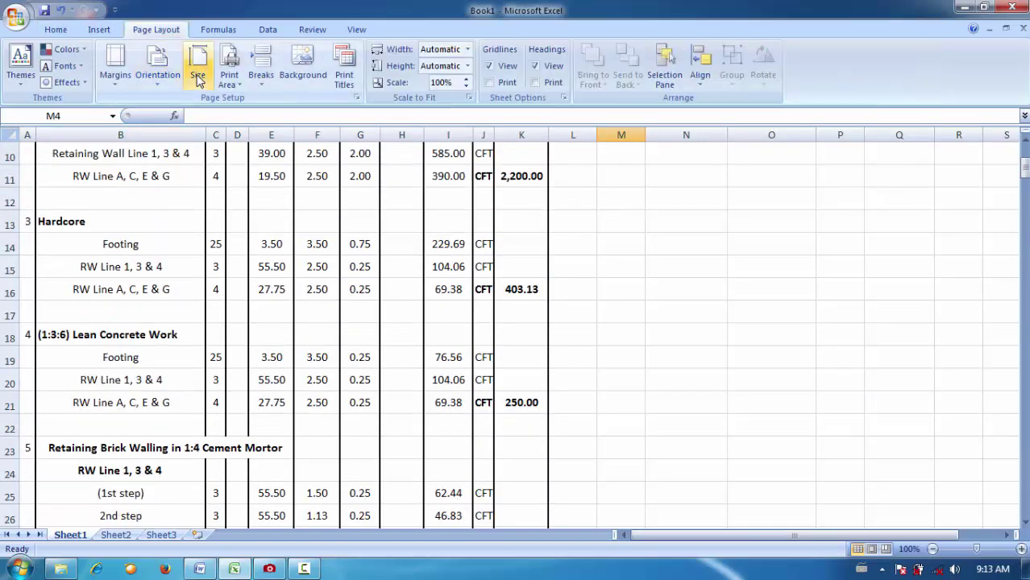
left_click(197, 69)
left_click(262, 208)
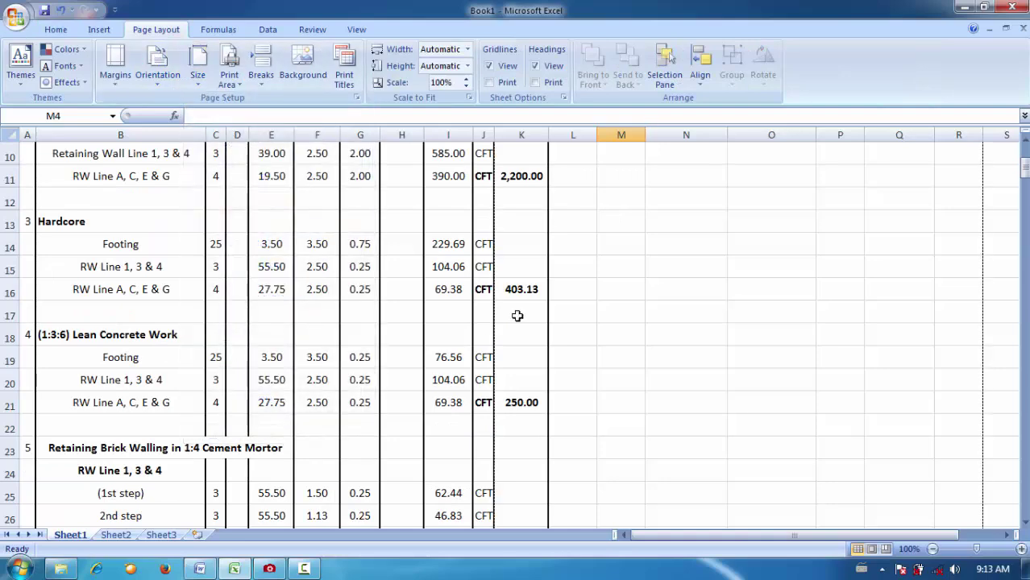
scroll(516, 299, "down", 7)
scroll(517, 277, "up", 4)
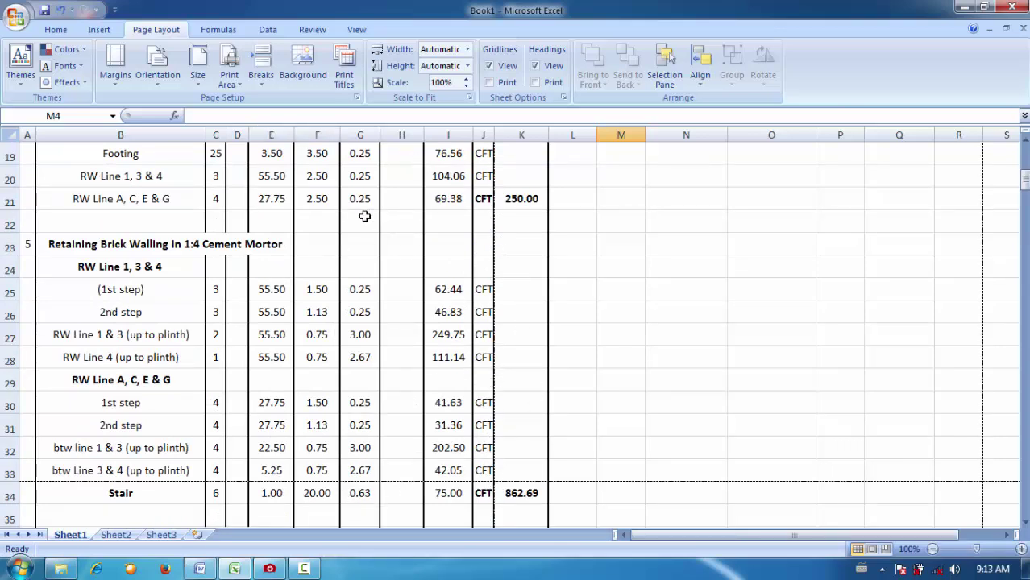
Try the Normal and Wide margin presets on the sheet, and set the margins back to Narrow.
left_click(117, 77)
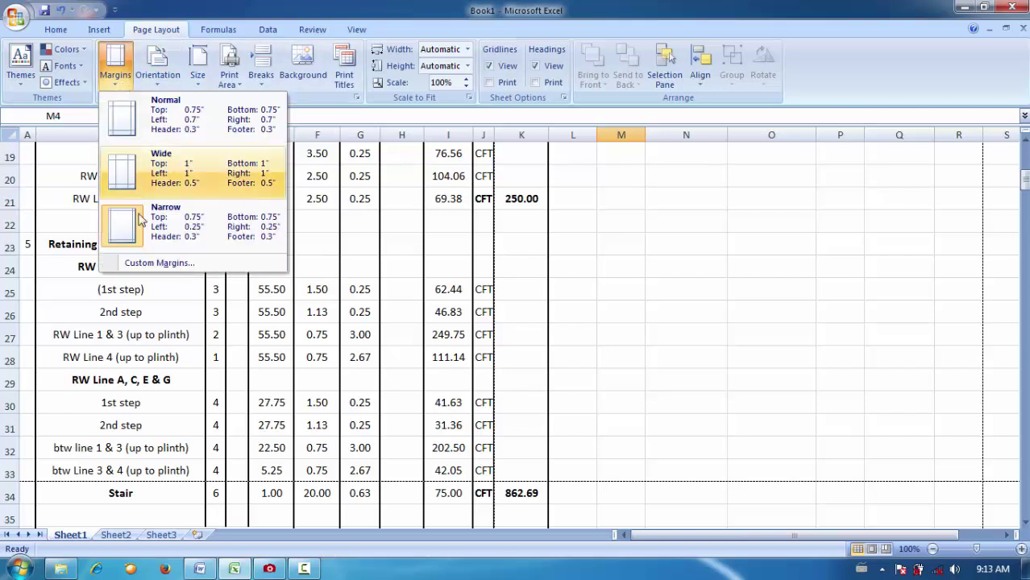
left_click(131, 114)
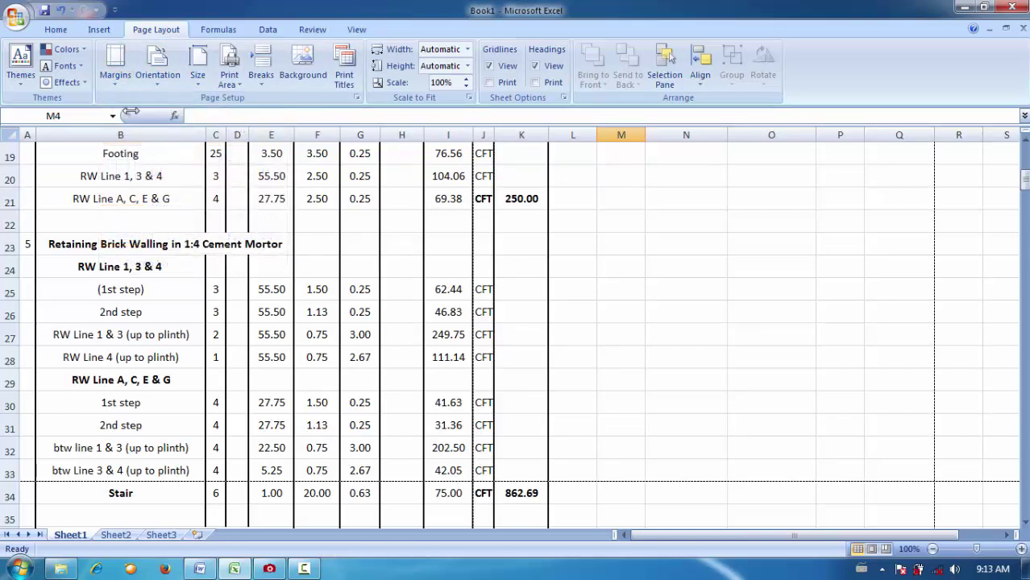
left_click(115, 64)
left_click(129, 169)
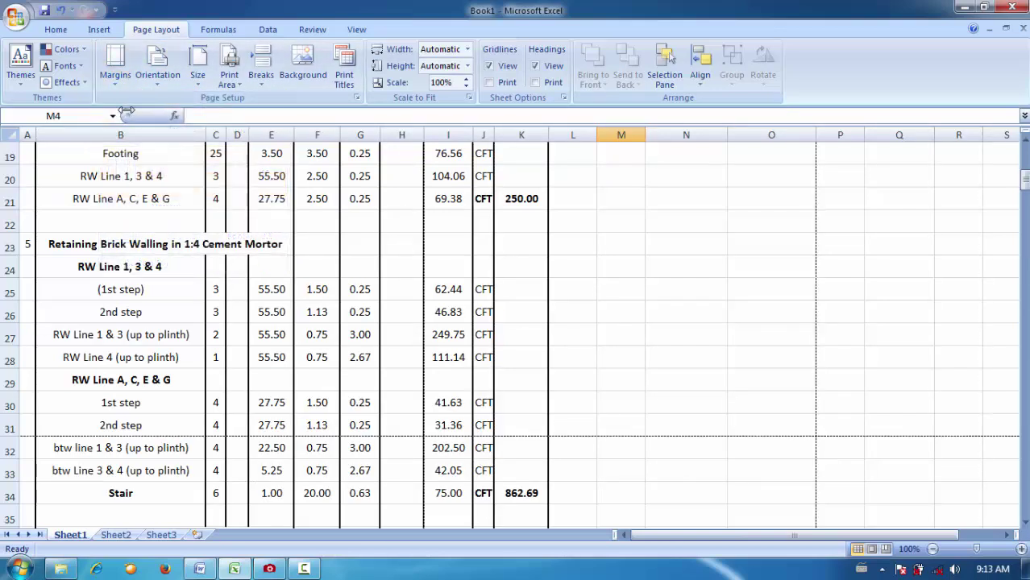
left_click(115, 77)
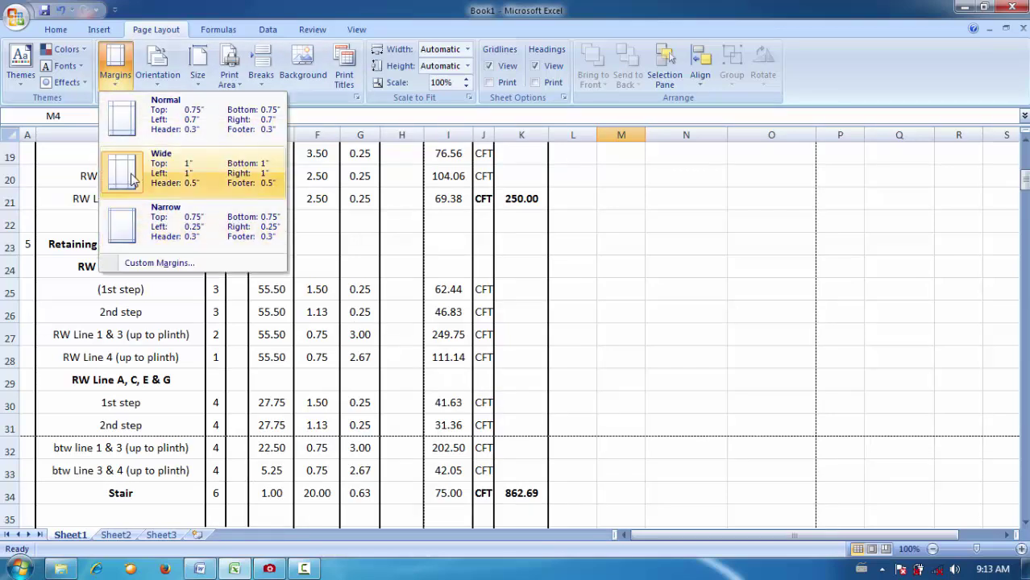
left_click(121, 235)
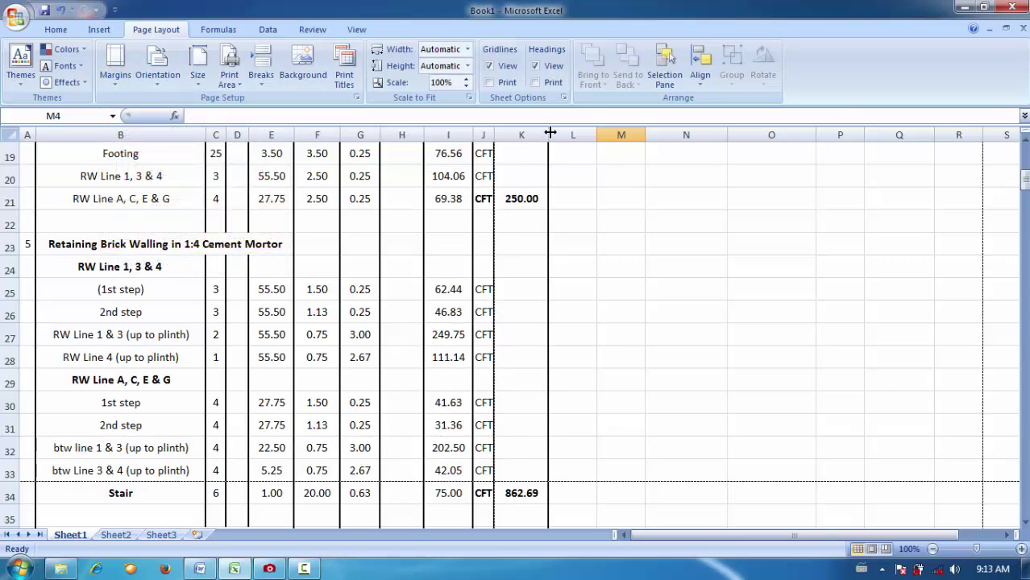
Narrow columns K, J and G slightly to reduce the printed width of the table.
left_click_drag(551, 133, 546, 134)
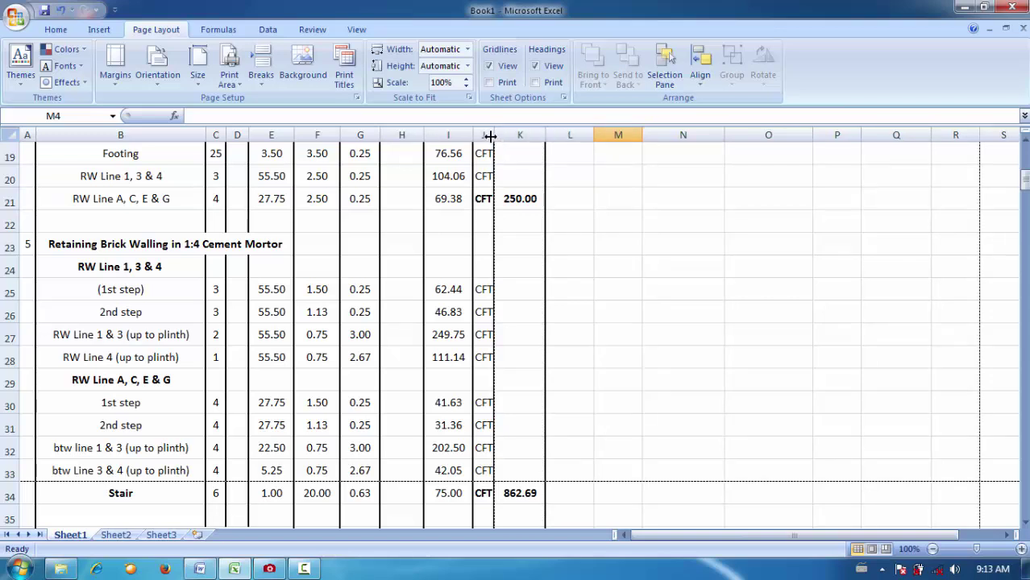
left_click_drag(491, 134, 490, 136)
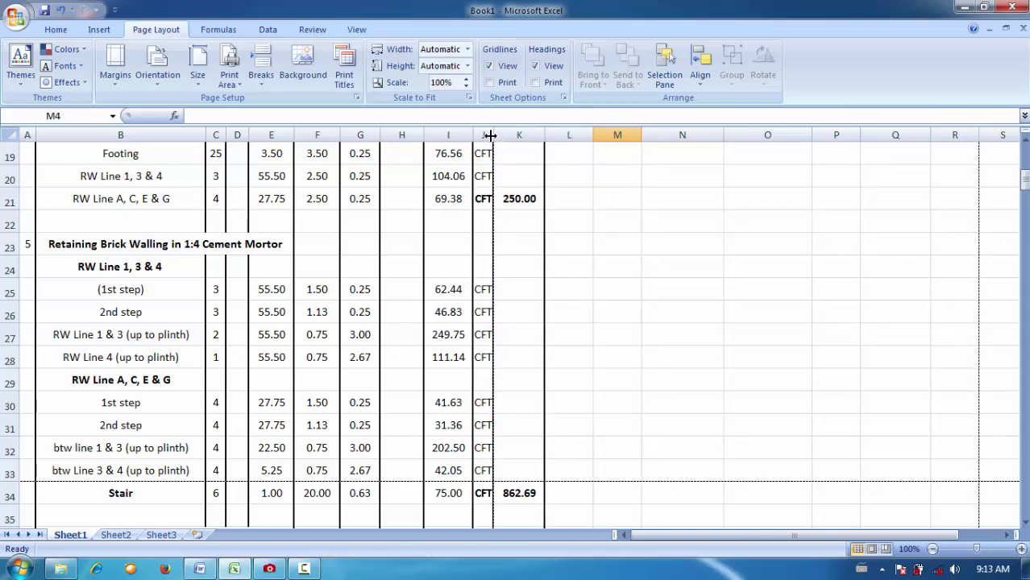
scroll(448, 210, "down", 6)
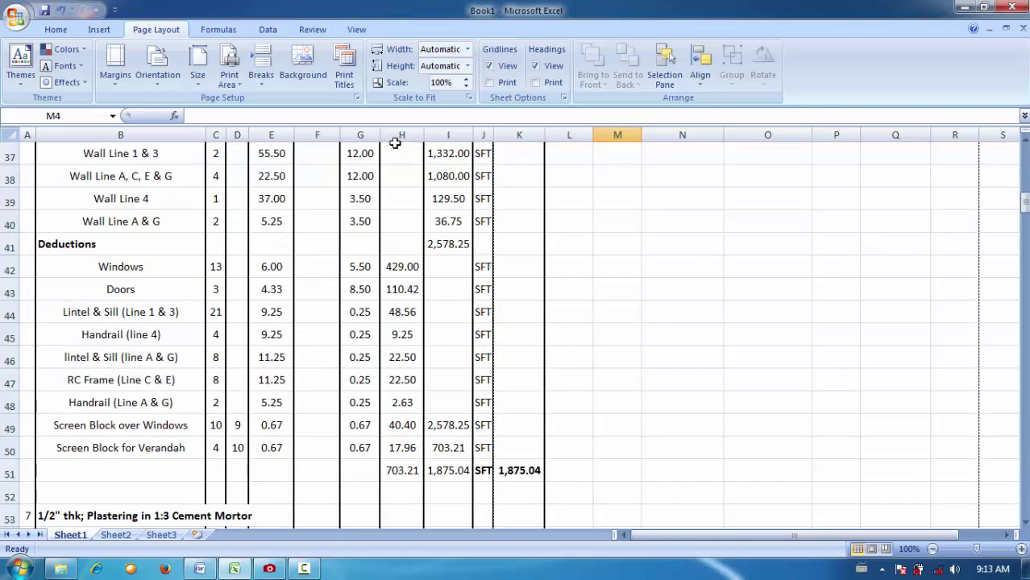
left_click_drag(379, 140, 378, 140)
scroll(395, 194, "down", 19)
scroll(404, 205, "up", 6)
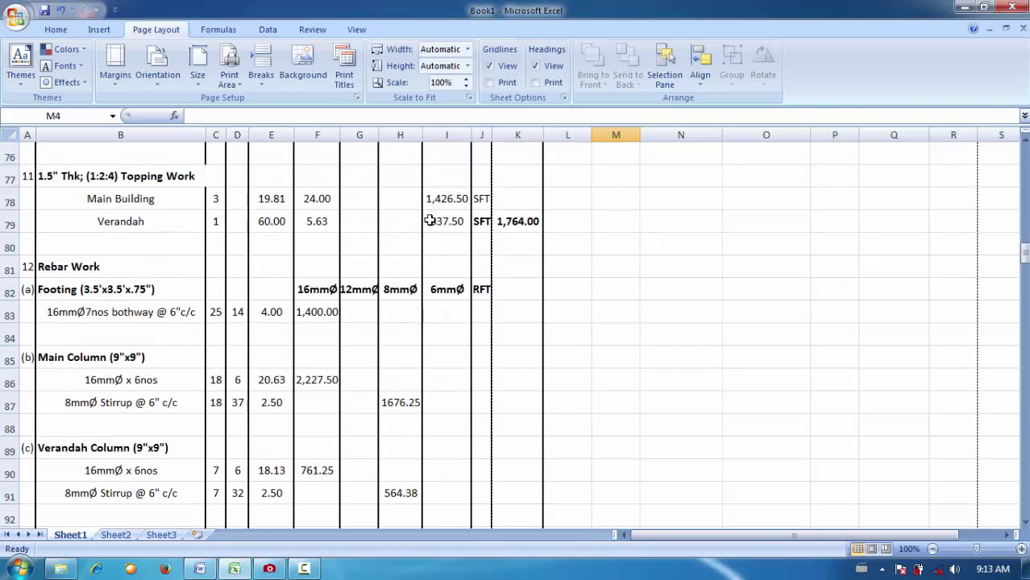
Widen column K enough to display the rebar total in row 148 in full, and narrow the Unit column J slightly.
scroll(411, 208, "down", 20)
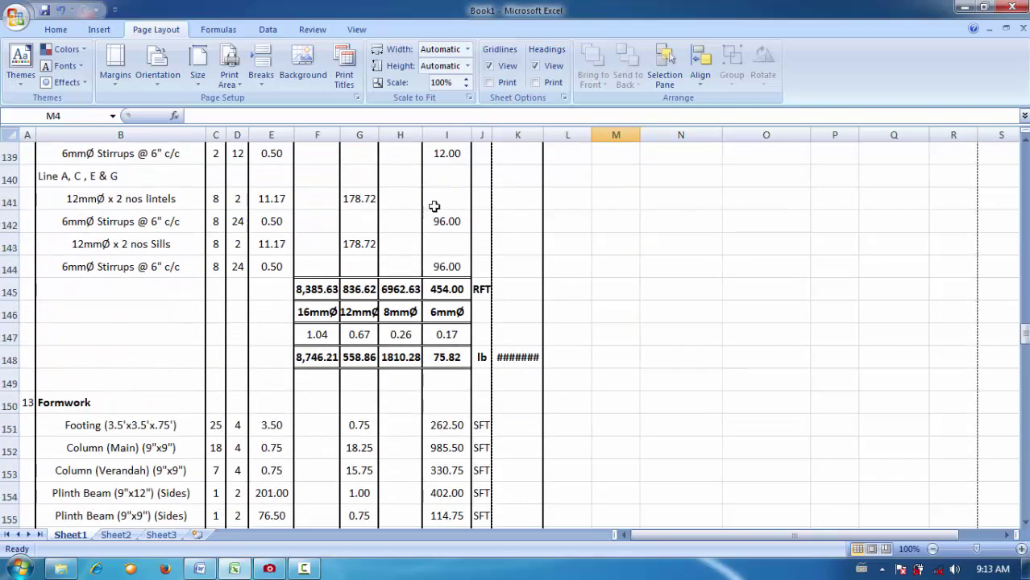
left_click_drag(543, 132, 490, 138)
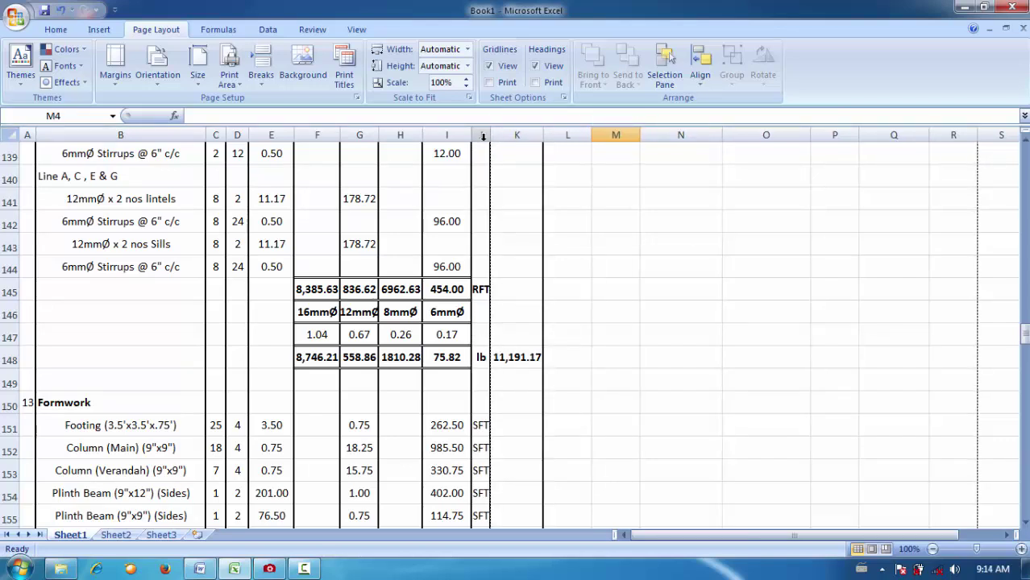
scroll(524, 258, "up", 10)
scroll(523, 258, "up", 16)
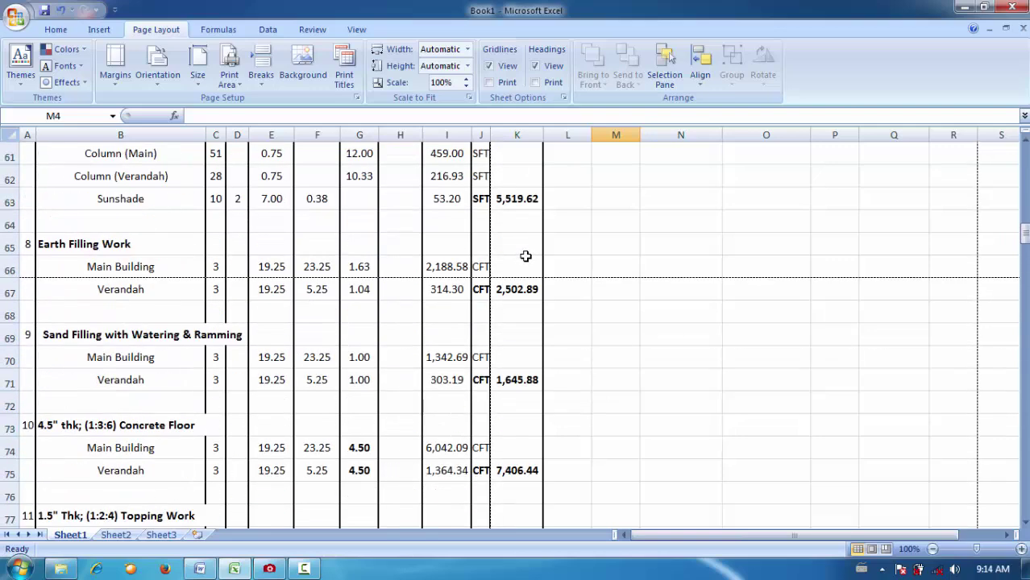
scroll(482, 199, "up", 5)
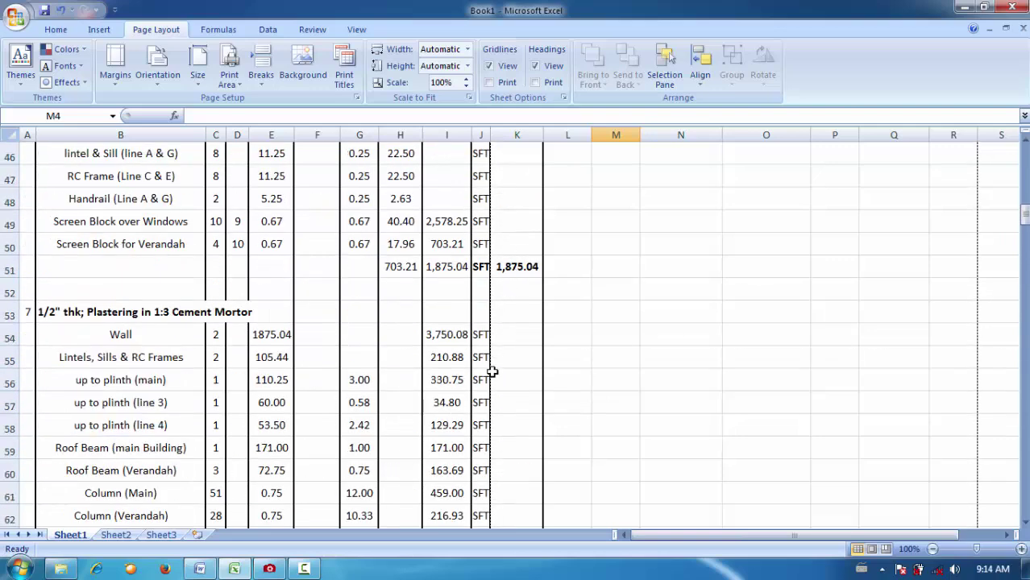
Enter the trial labels FS in M55 and FC in M56, and clear them from column M.
left_click(622, 366)
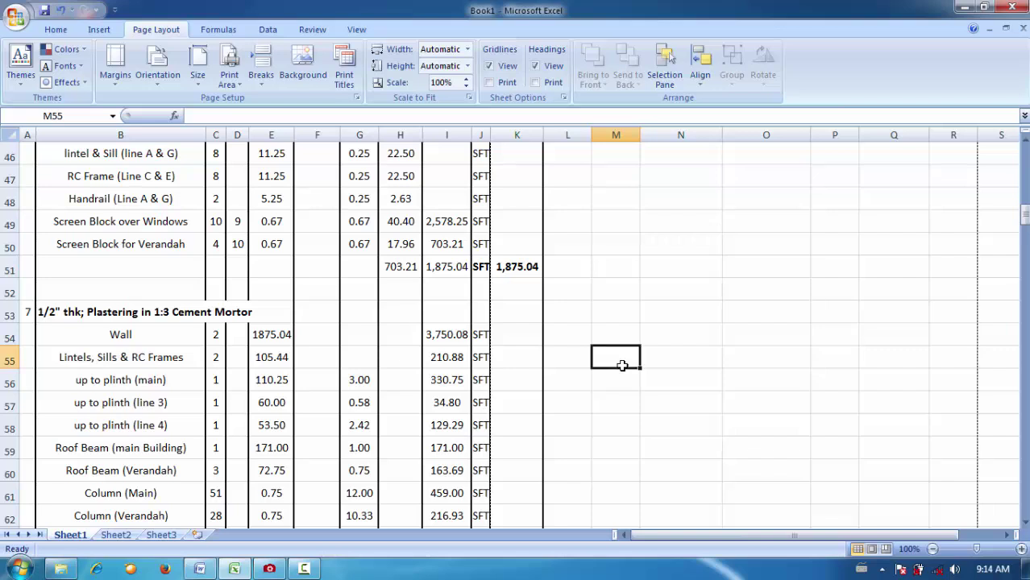
type("F5")
key("Return")
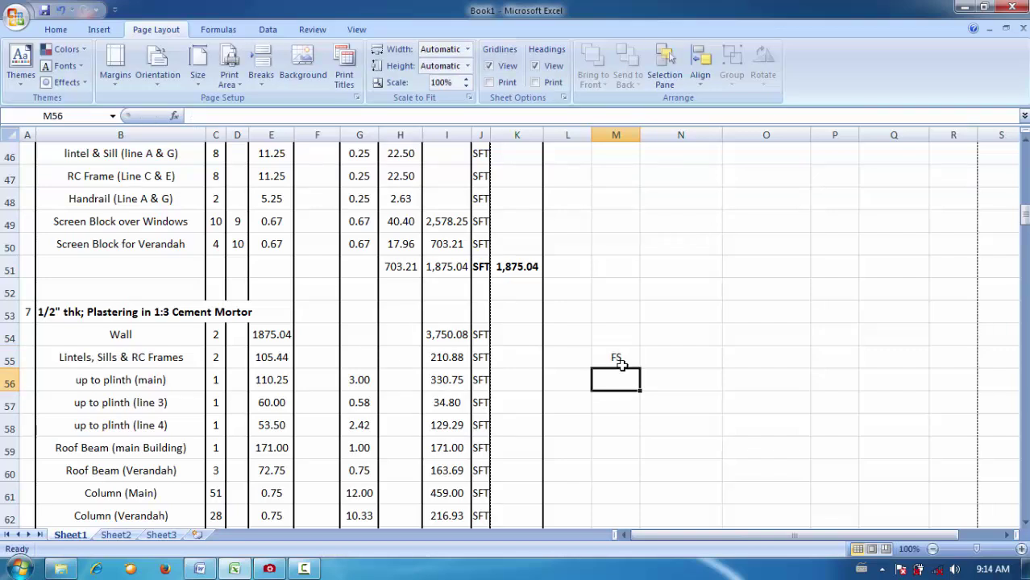
type("FC")
key("Return")
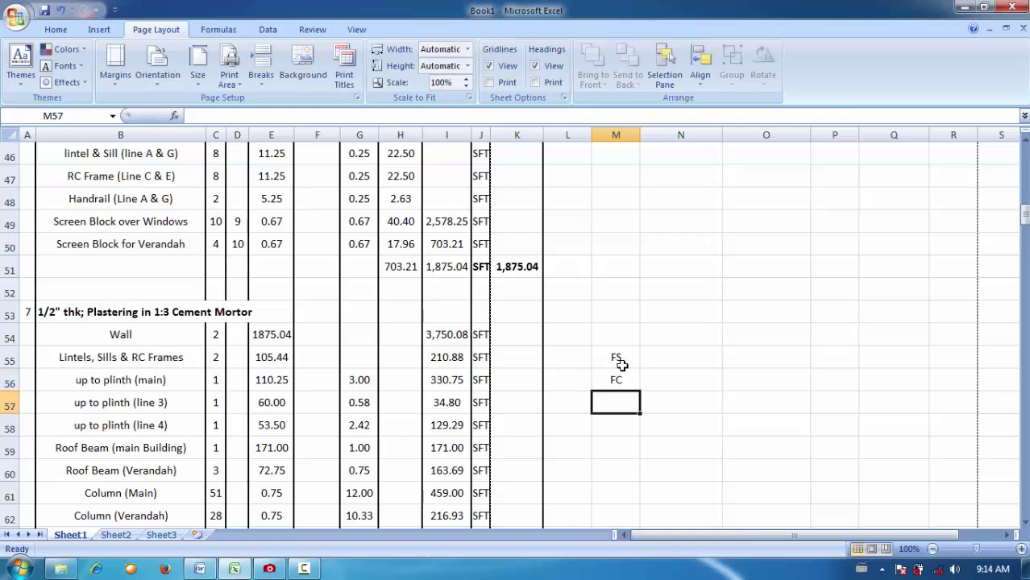
scroll(645, 347, "up", 15)
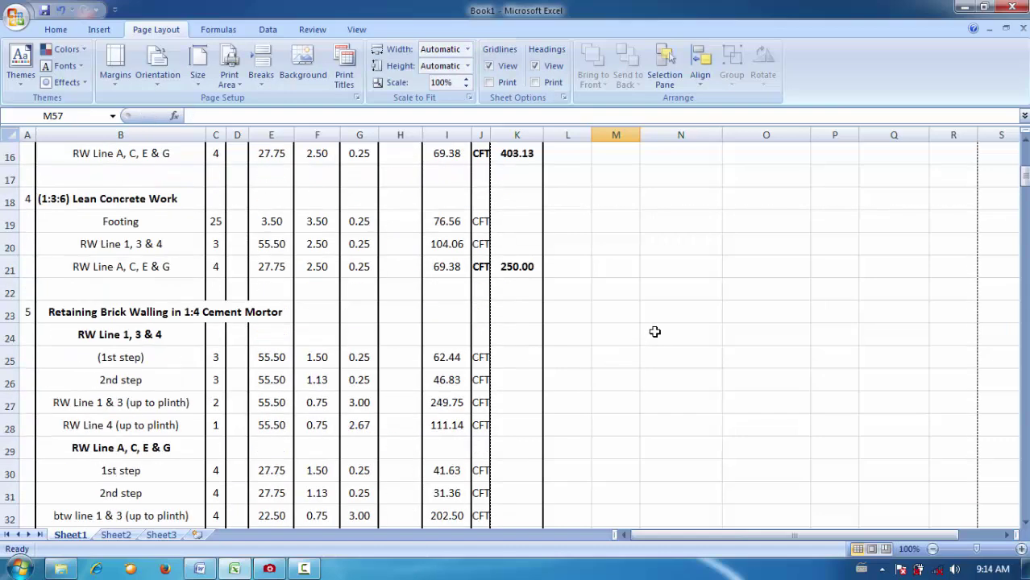
scroll(655, 331, "down", 16)
left_click_drag(628, 337, 609, 266)
key("Delete")
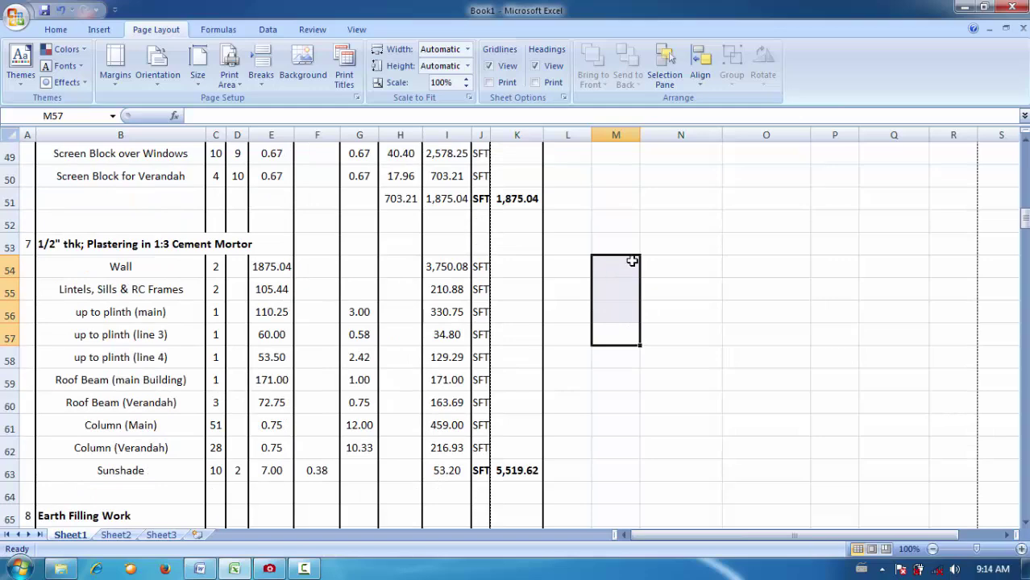
Narrow the Particular column B slightly so that columns A to K fit on one page width.
scroll(632, 257, "up", 7)
scroll(621, 250, "up", 3)
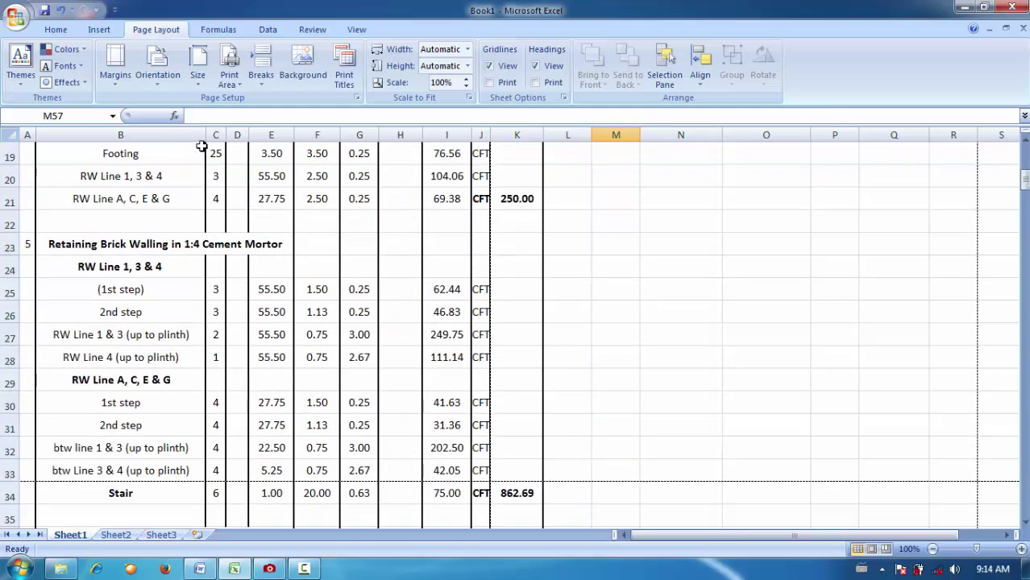
left_click_drag(203, 133, 200, 134)
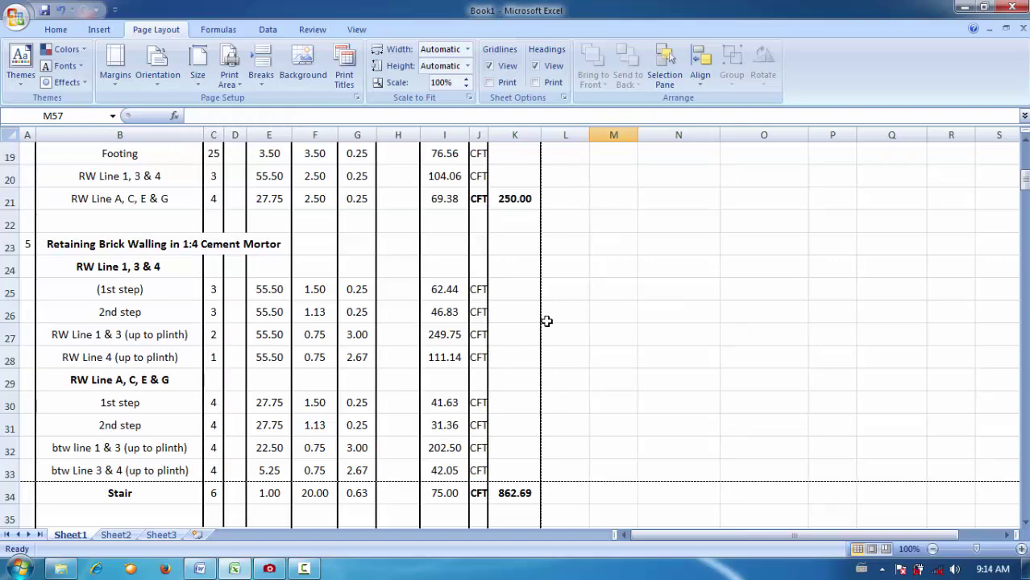
Examine the page breaks and table layout from the headings down through the whole measurement sheet.
scroll(531, 237, "down", 6)
scroll(532, 240, "up", 6)
scroll(532, 249, "down", 6)
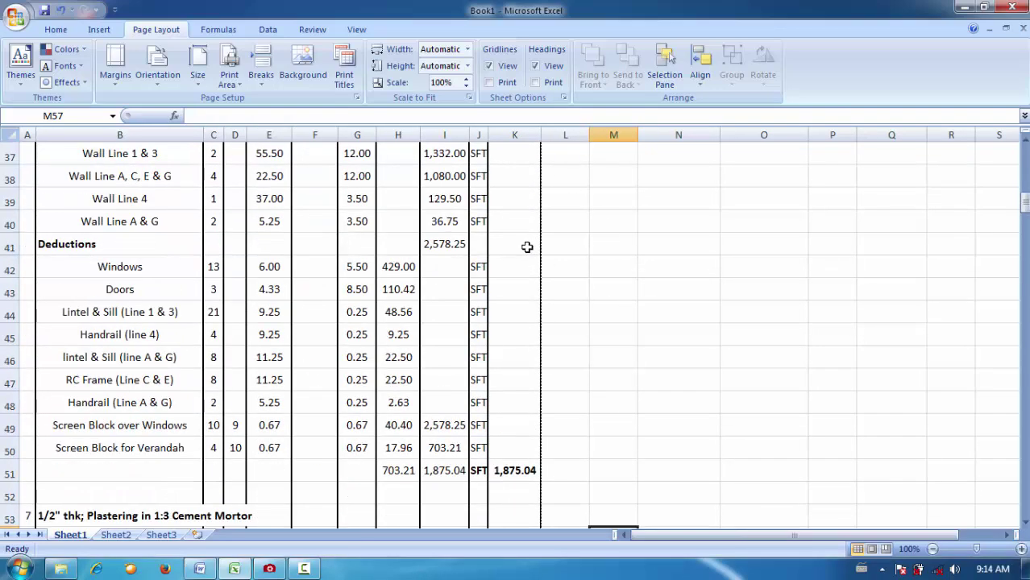
scroll(528, 246, "up", 4)
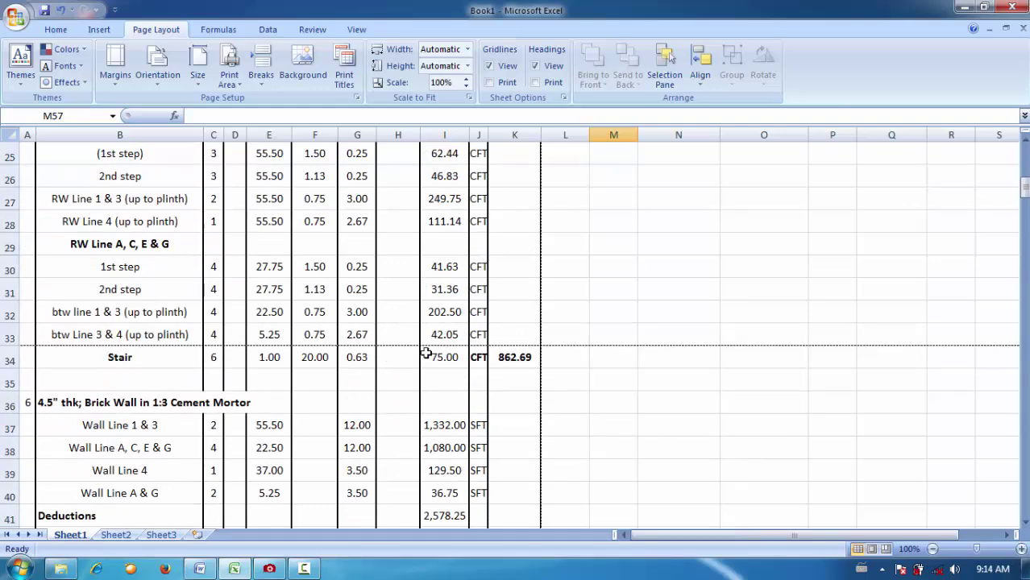
scroll(336, 302, "up", 8)
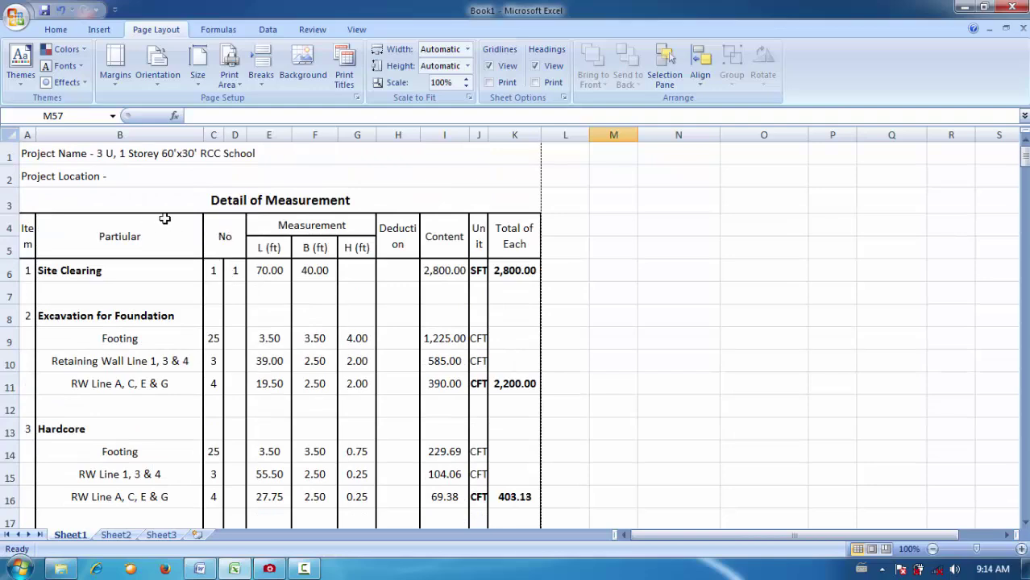
scroll(28, 189, "down", 6)
scroll(393, 322, "down", 4)
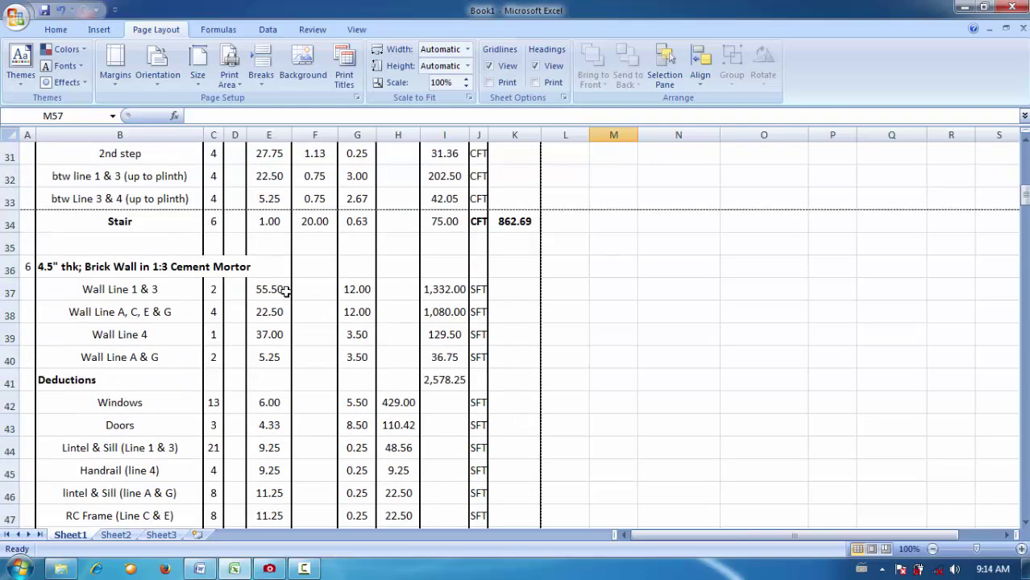
scroll(182, 237, "up", 1)
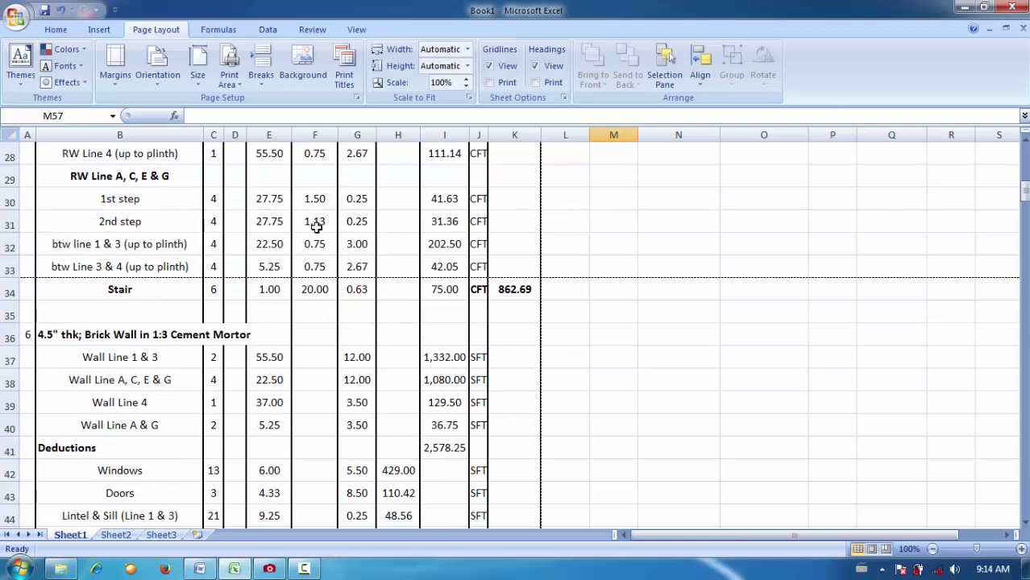
scroll(317, 228, "down", 7)
scroll(321, 232, "down", 5)
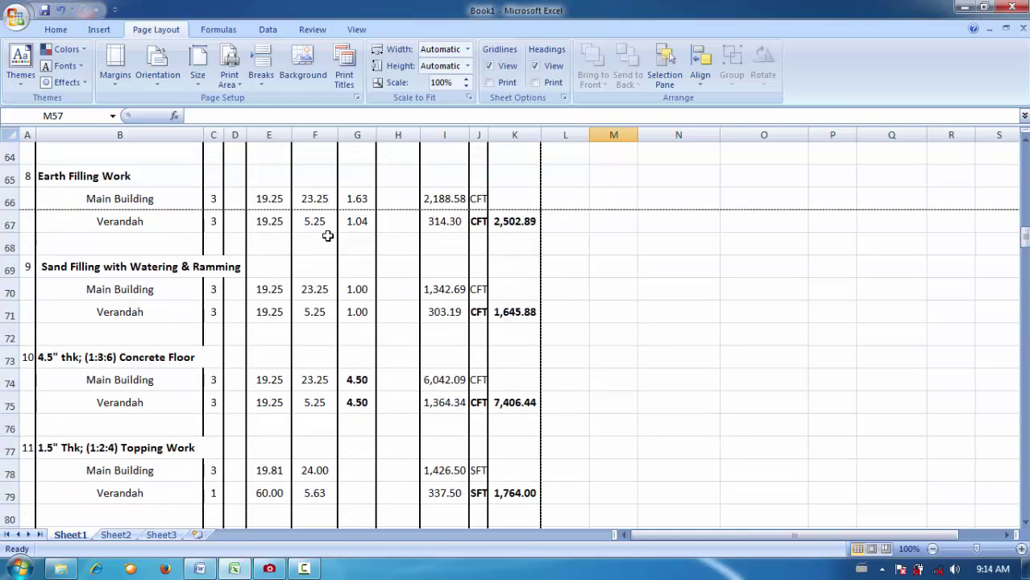
scroll(327, 236, "down", 20)
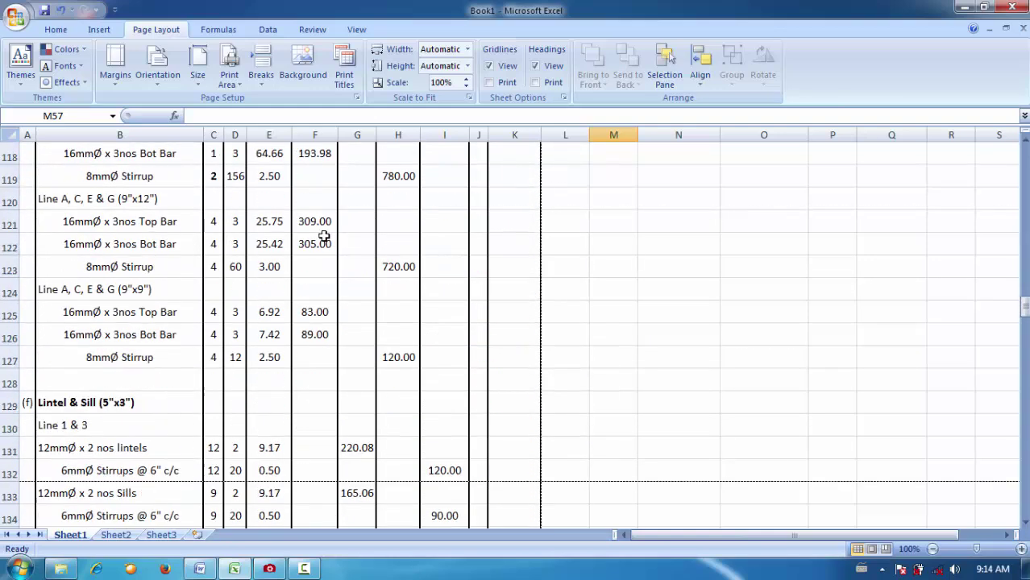
scroll(324, 234, "down", 20)
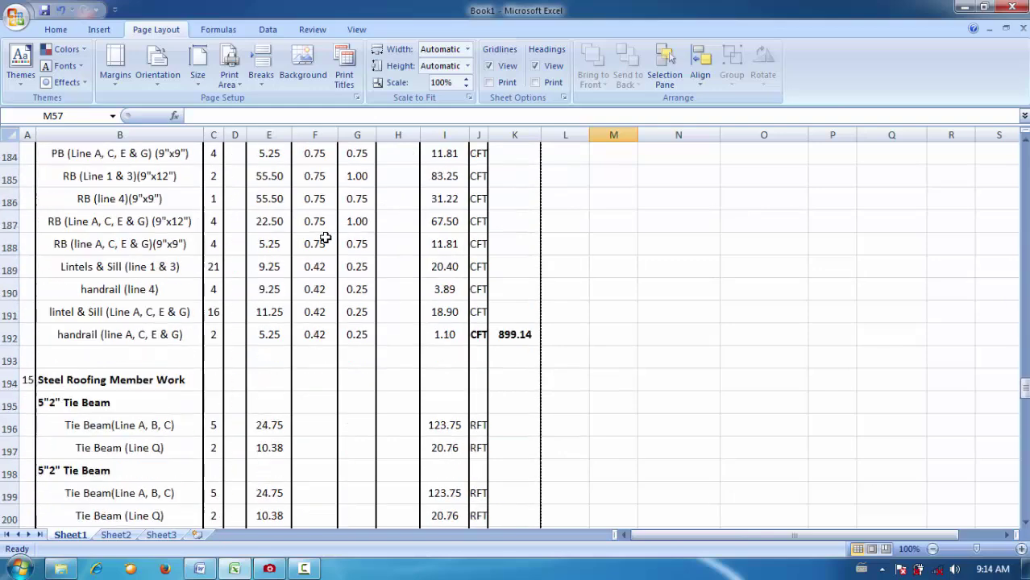
scroll(324, 234, "down", 19)
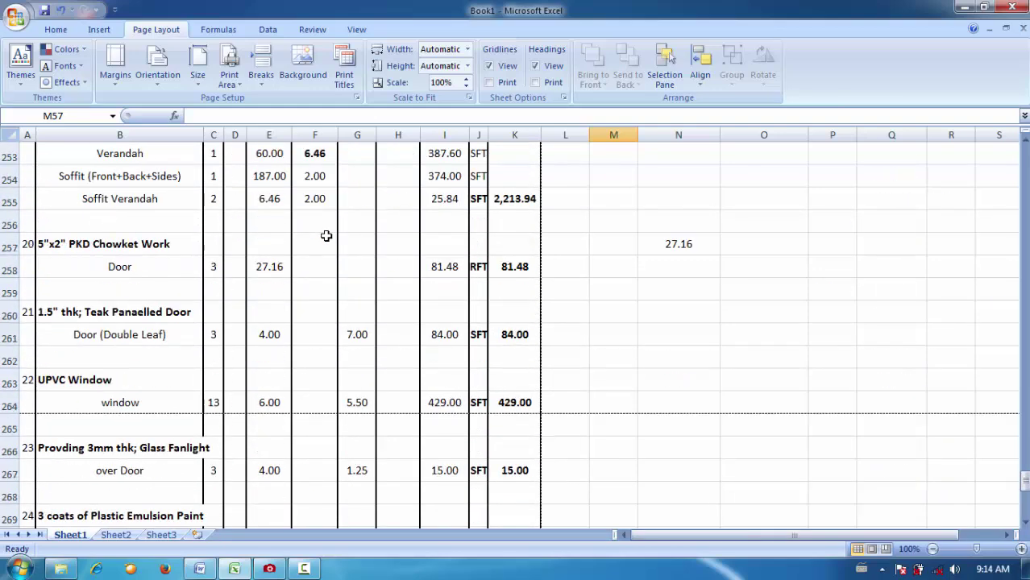
Rename the worksheet Sheet1 as D M.
scroll(324, 233, "down", 4)
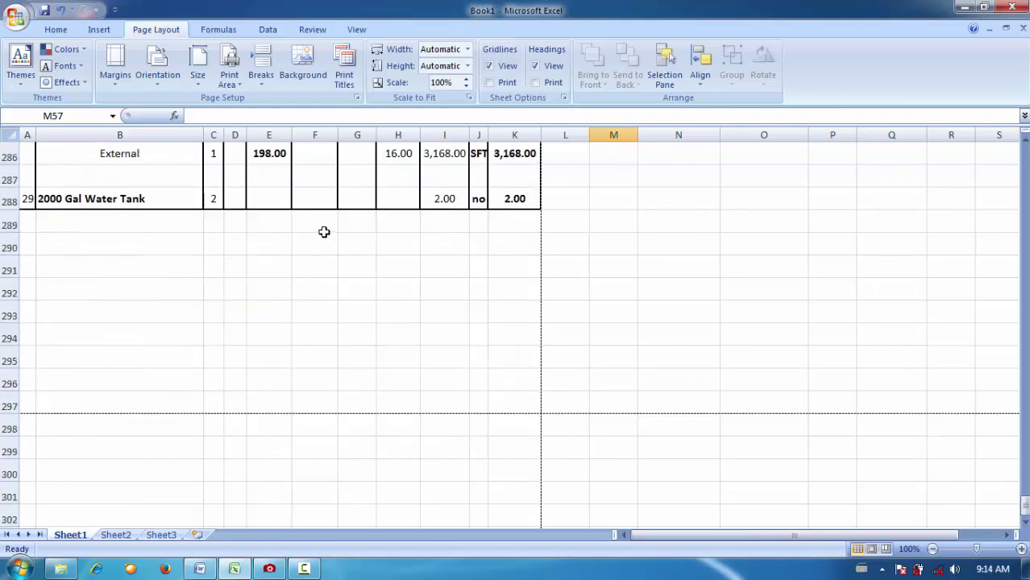
left_click(29, 240)
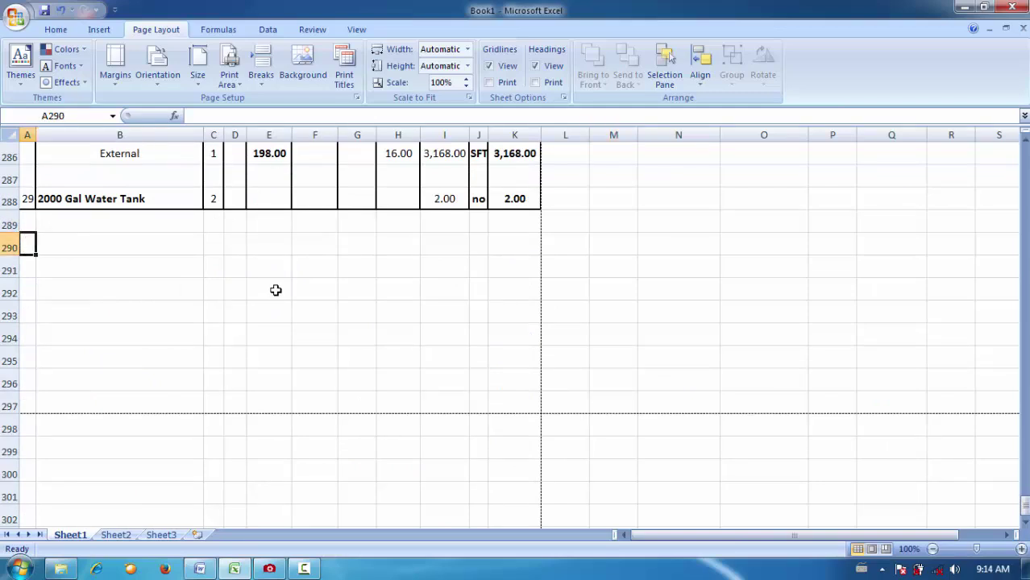
scroll(65, 194, "up", 20)
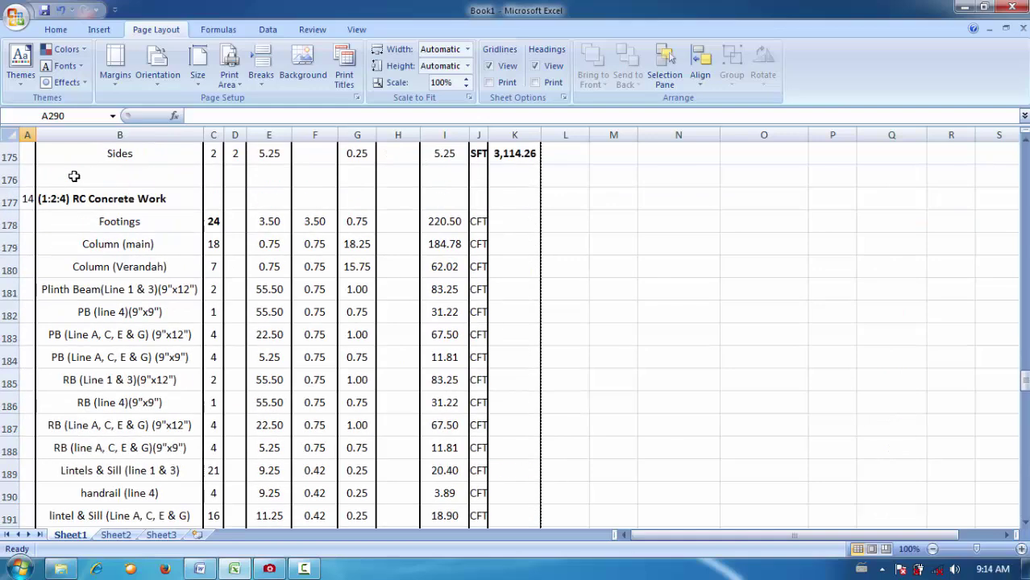
scroll(73, 176, "up", 20)
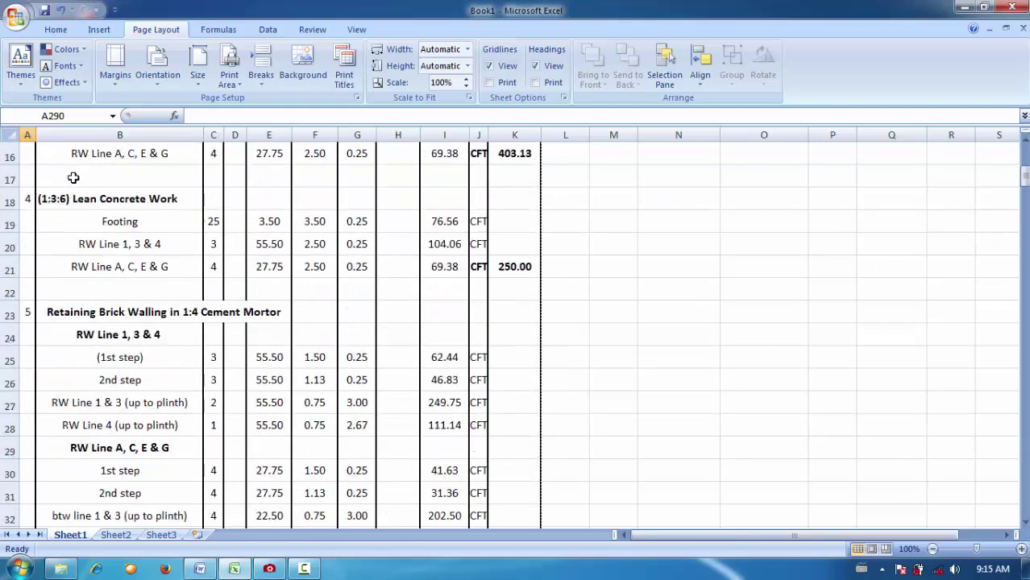
scroll(73, 177, "up", 5)
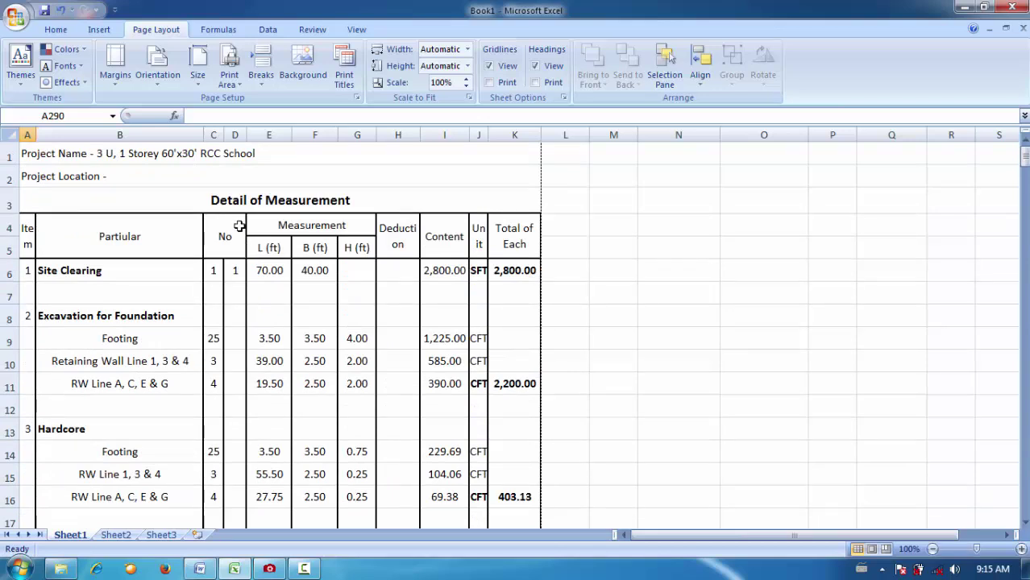
right_click(74, 536)
left_click(67, 538)
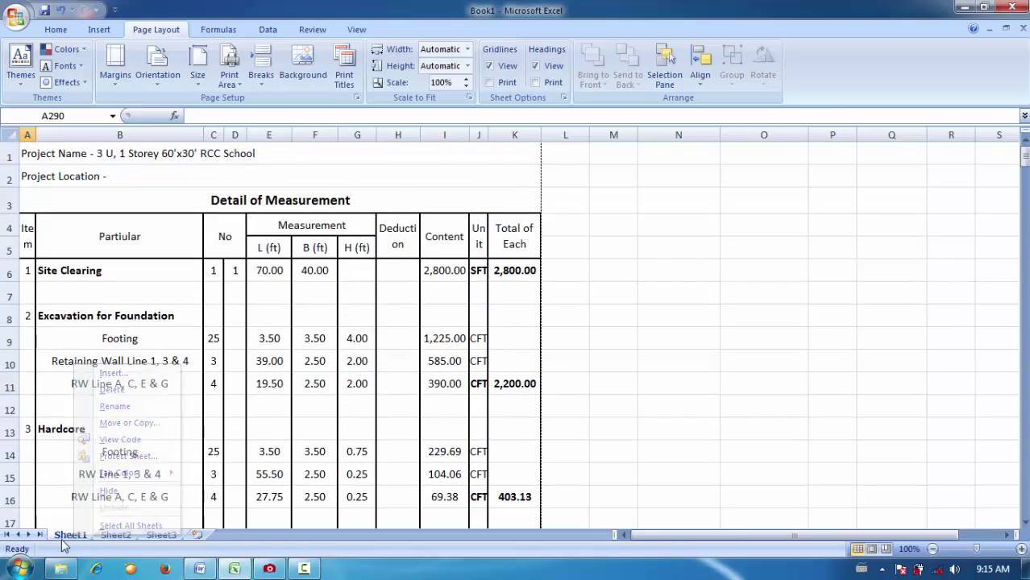
right_click(69, 537)
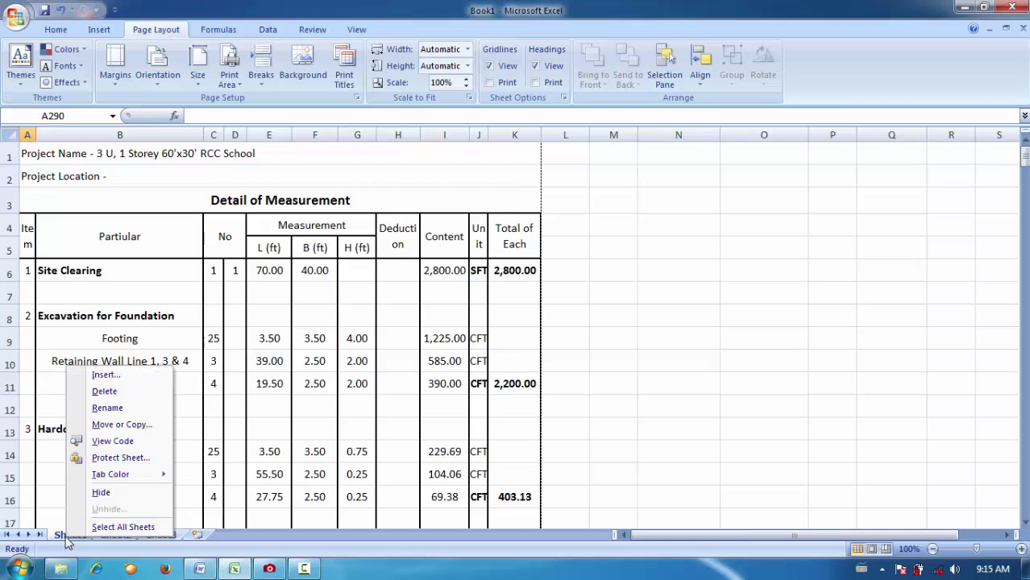
left_click(141, 411)
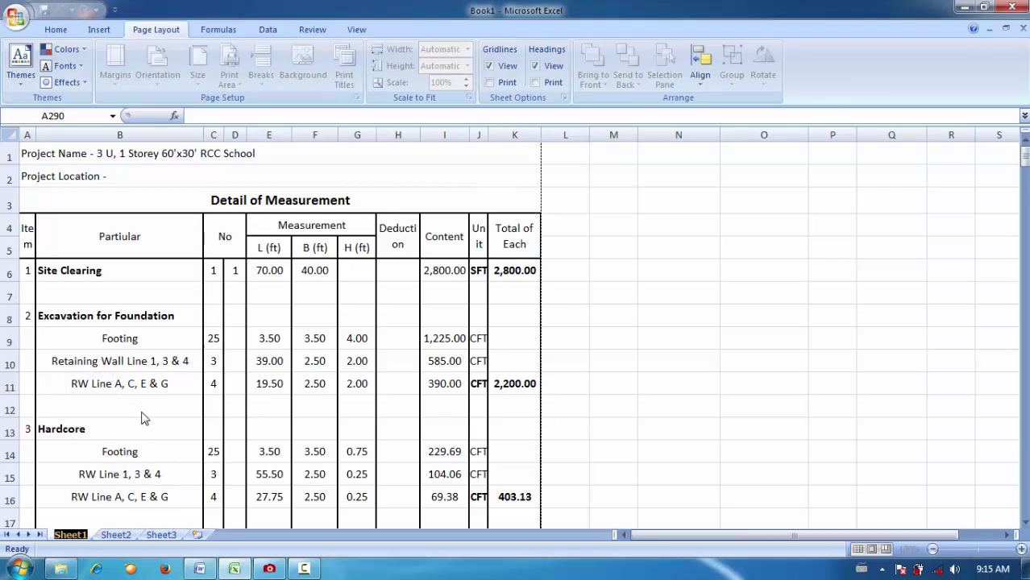
type("D")
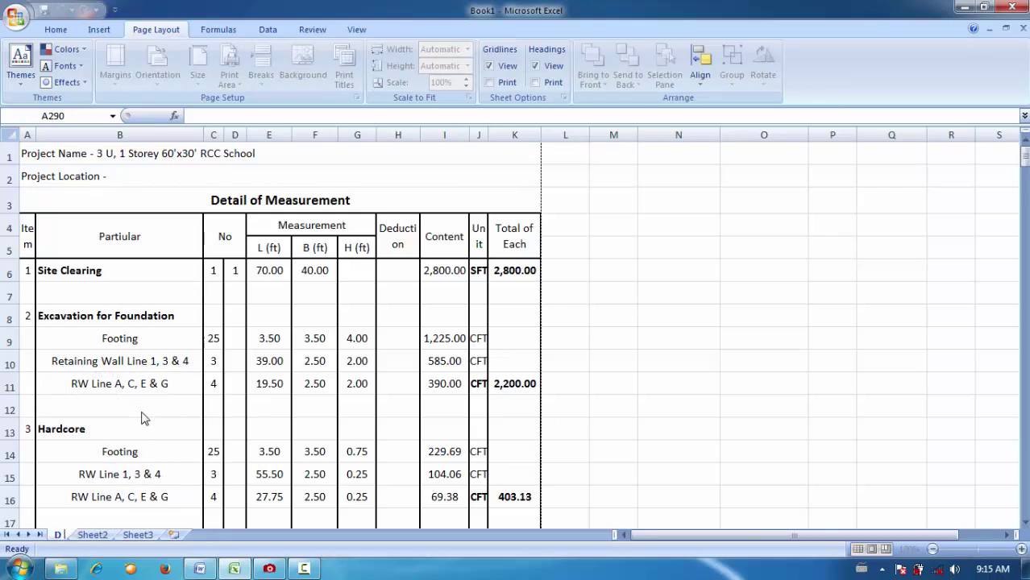
type(" M")
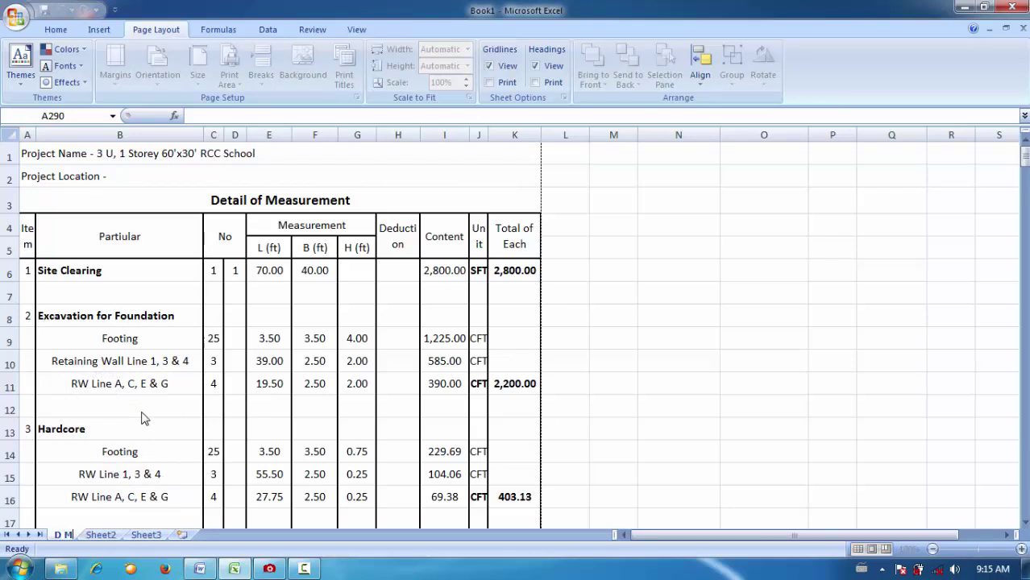
left_click(601, 345)
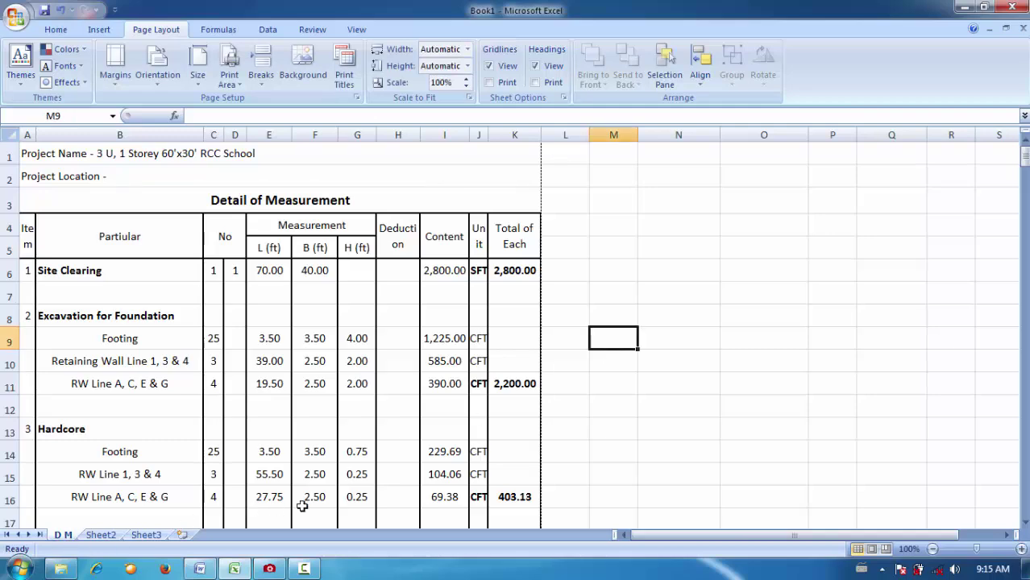
Review the numbers and dimensions of the measurement items from Excavation for Foundation through the retaining brick walling.
scroll(220, 320, "down", 5)
scroll(211, 320, "up", 5)
scroll(167, 314, "down", 7)
scroll(166, 314, "down", 20)
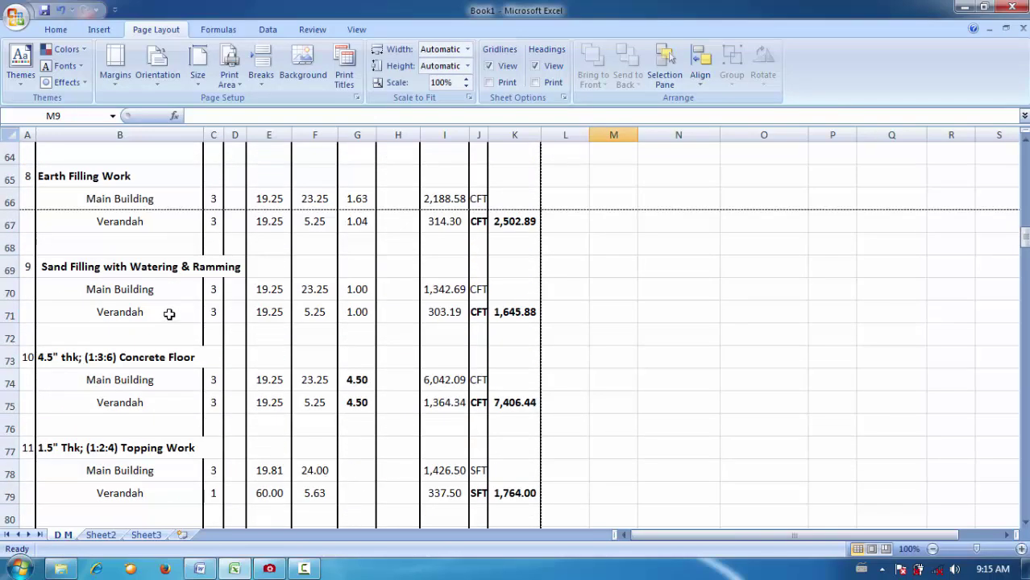
scroll(164, 314, "up", 20)
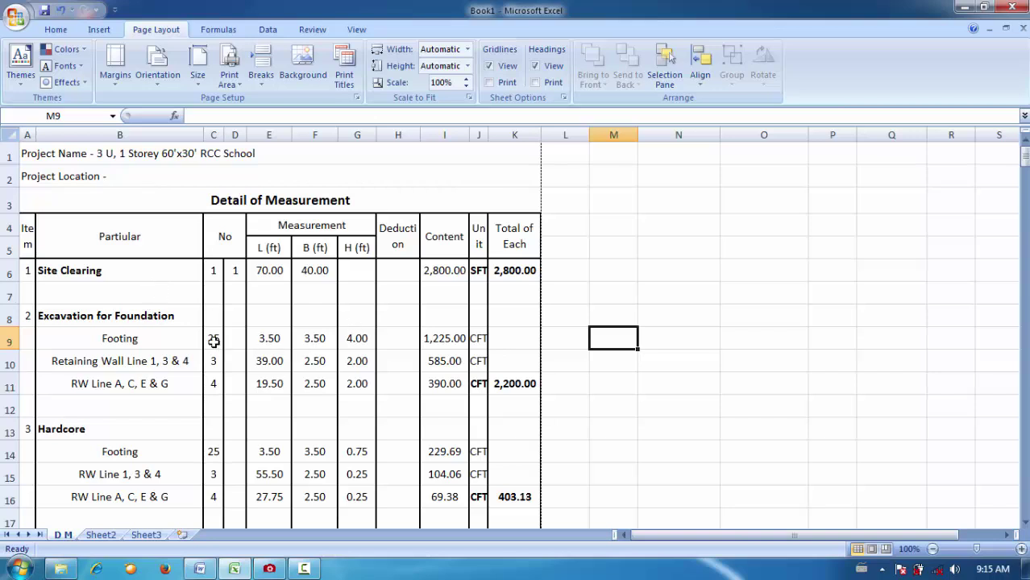
left_click(337, 338)
left_click(197, 339)
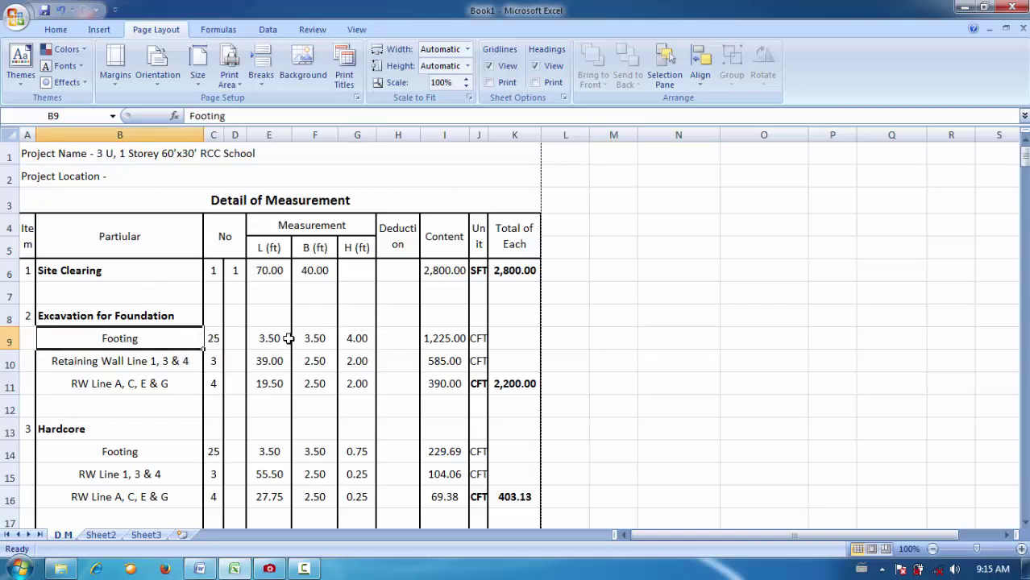
left_click(360, 337)
scroll(360, 337, "down", 2)
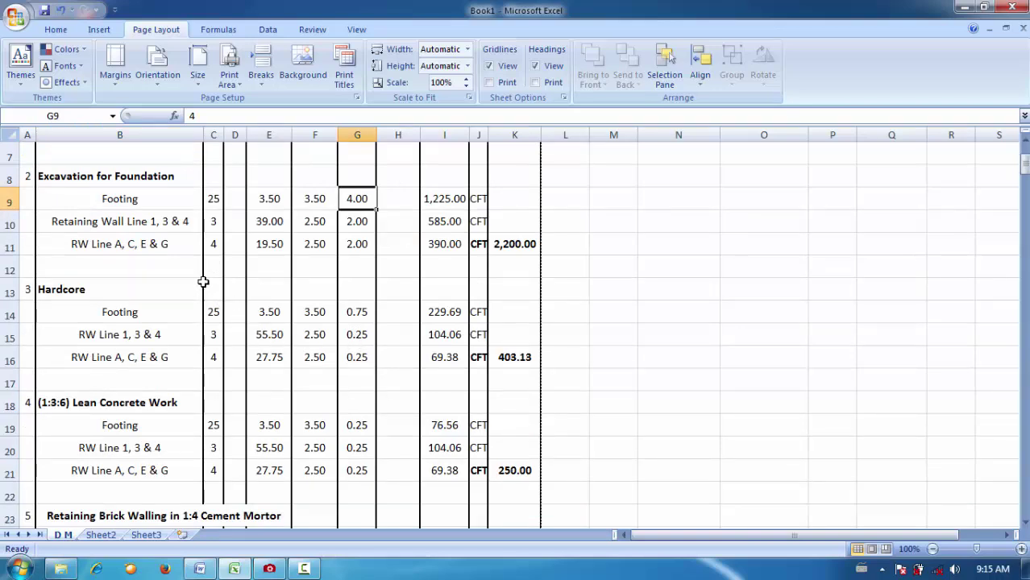
scroll(204, 286, "down", 2)
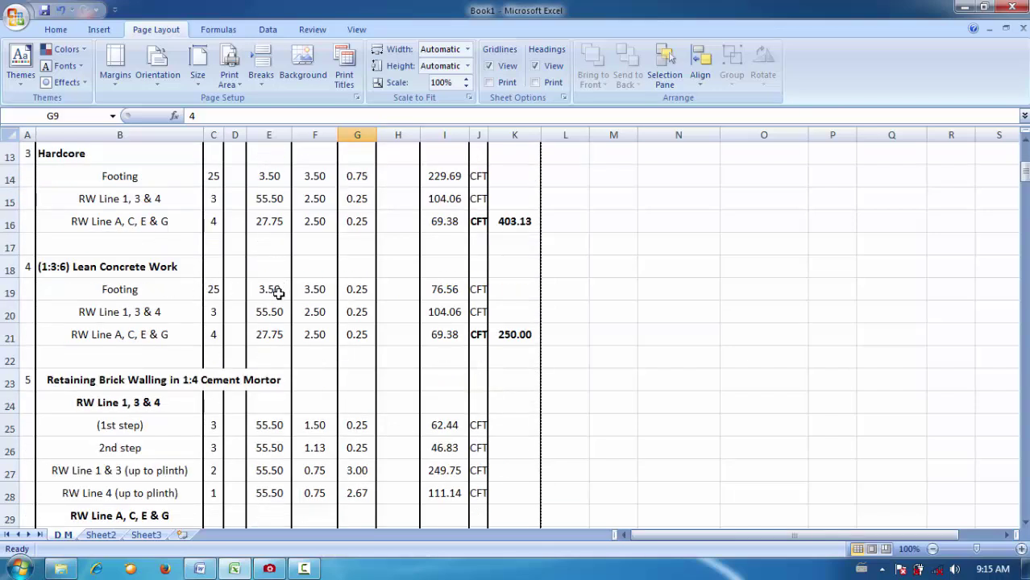
left_click(212, 291)
scroll(212, 292, "down", 3)
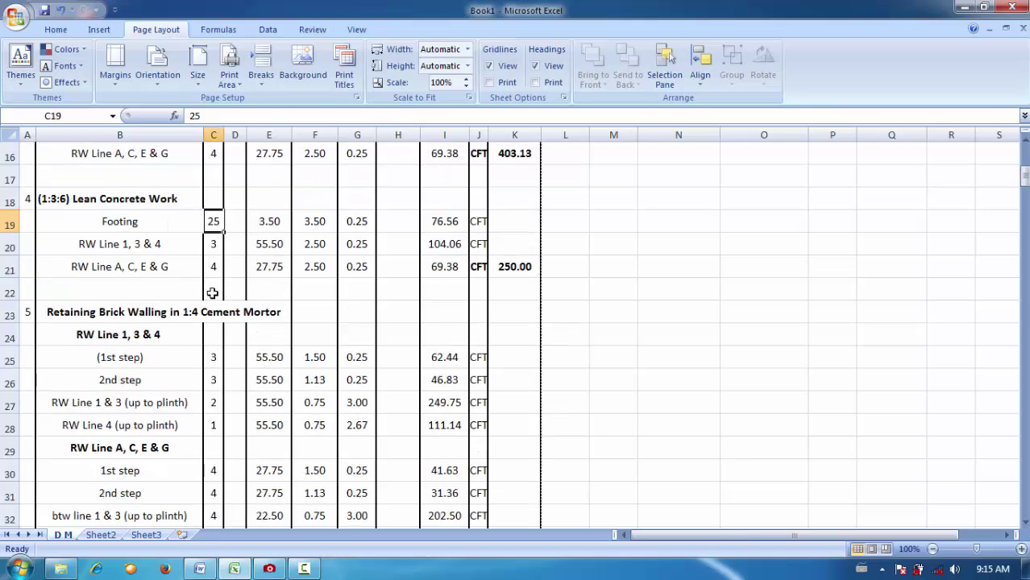
scroll(212, 293, "down", 2)
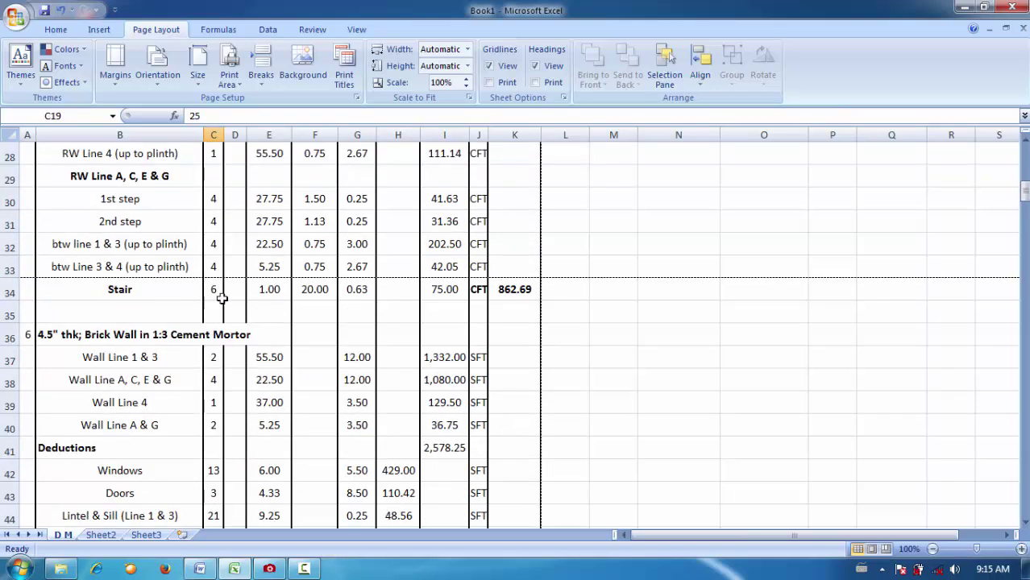
Set the heights of Main Building and Verandah under the 4.5" thk; (1:3:6) Concrete Floor item to .375 in G74 and G75.
scroll(249, 314, "down", 12)
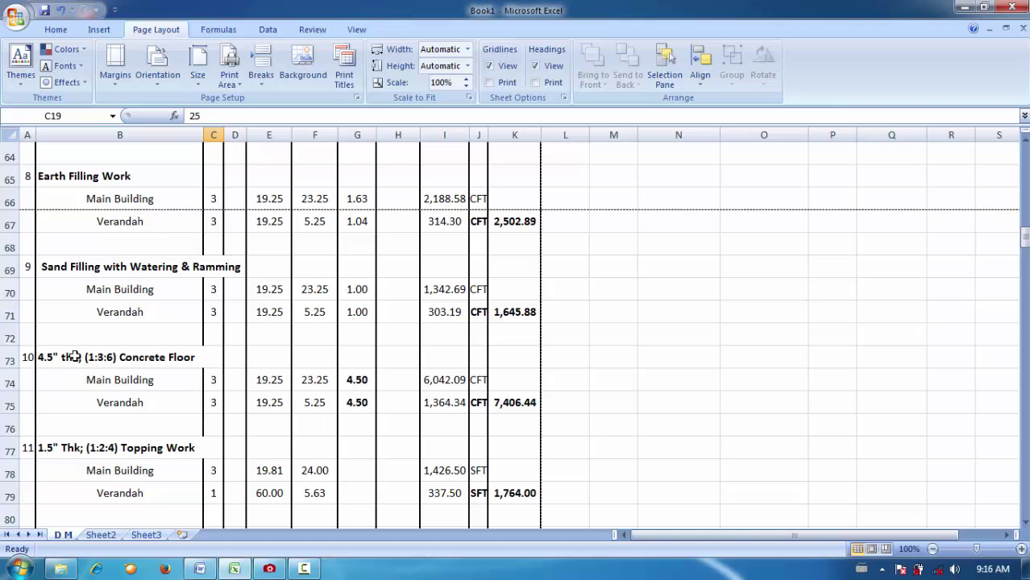
left_click(357, 382)
left_click_drag(357, 401, 359, 381)
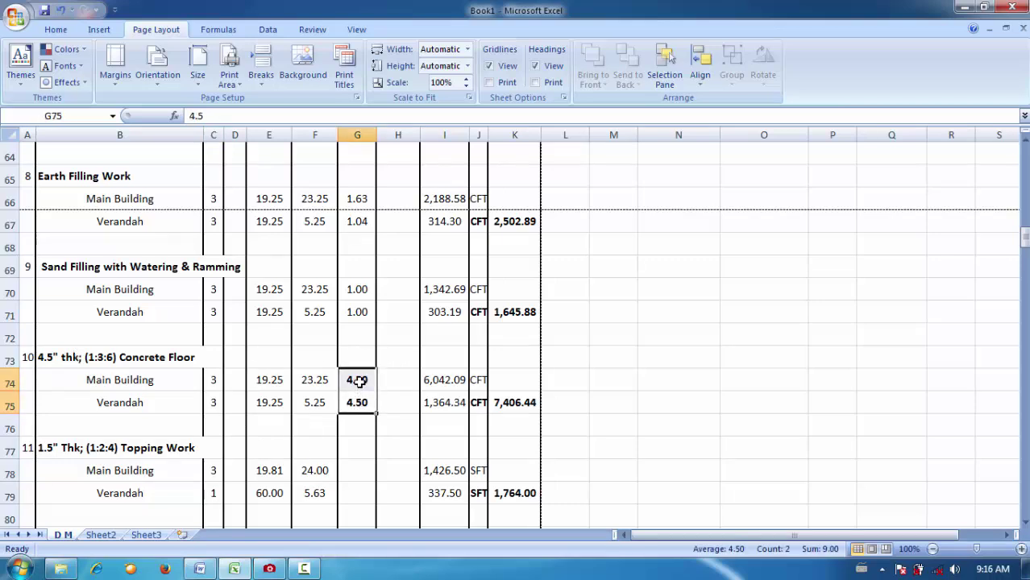
left_click(359, 381)
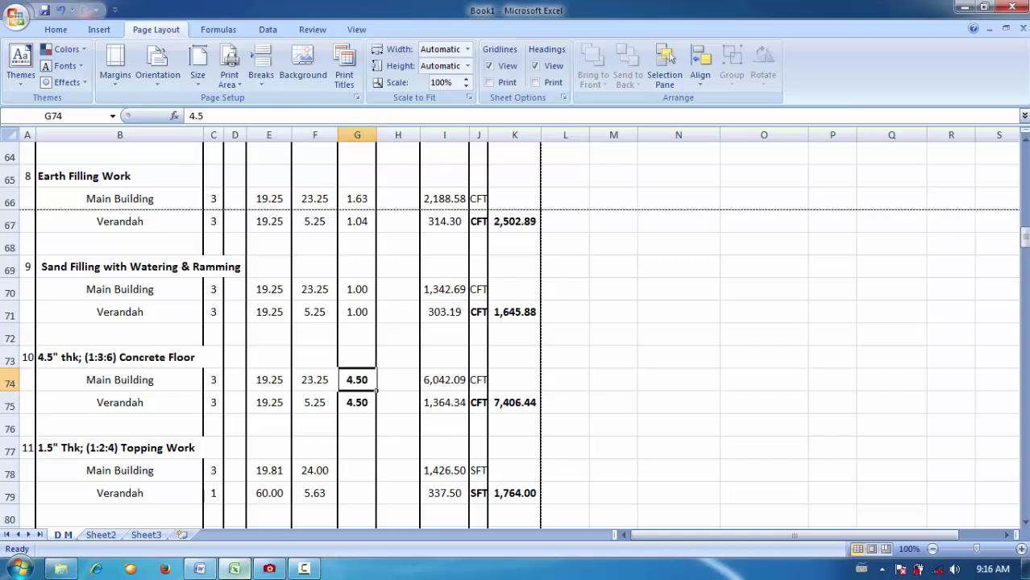
mouse_move(233, 569)
type(".375")
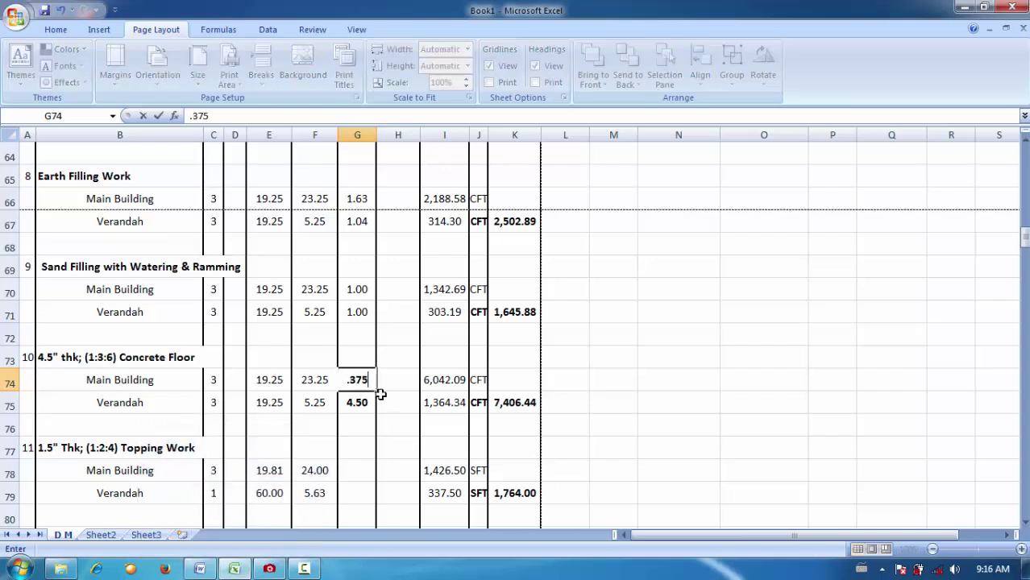
key("Return")
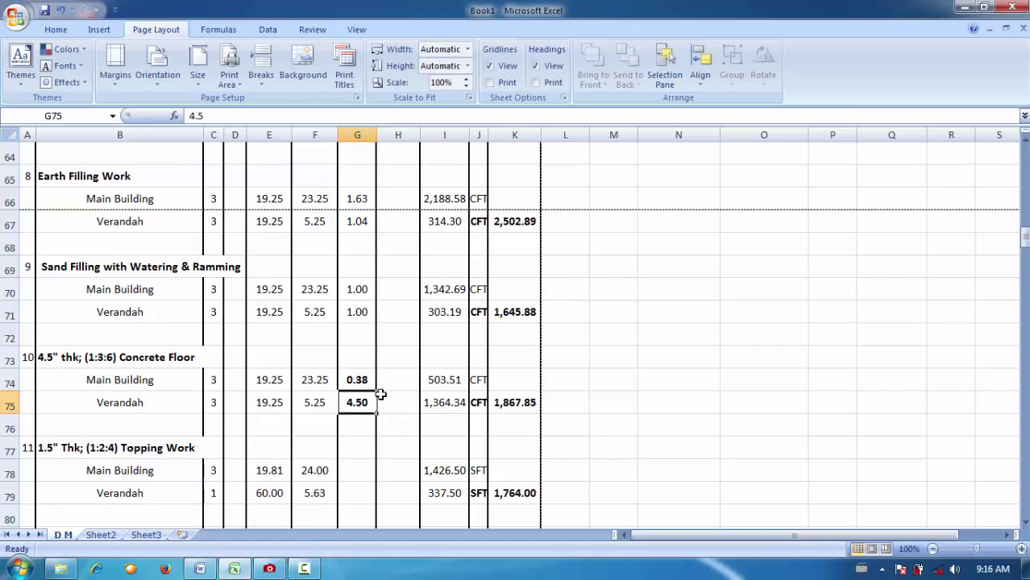
type(".375")
key("Return")
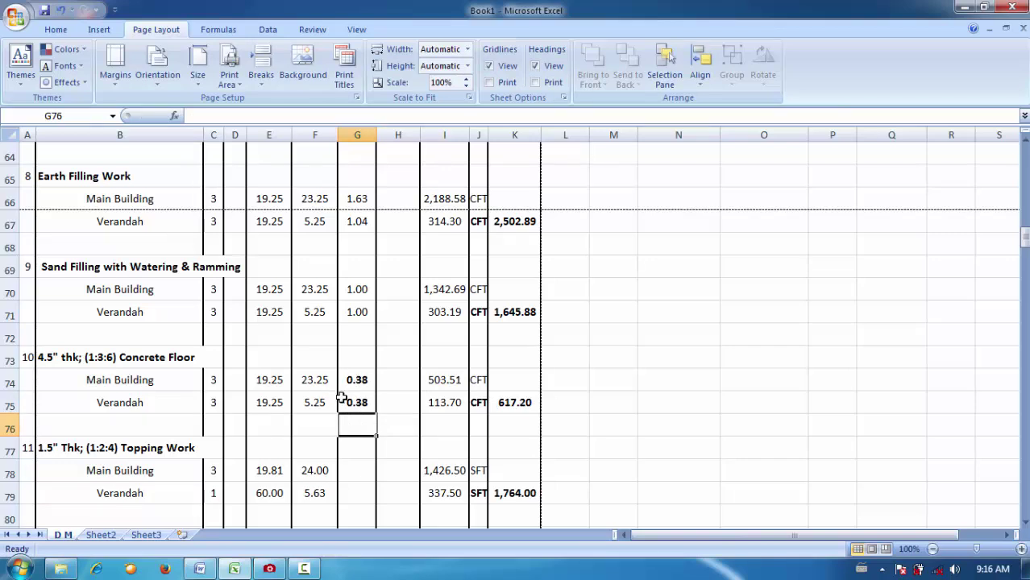
Answer the Windows performance prompt by changing the color scheme to Windows 7 Basic.
left_click(354, 381)
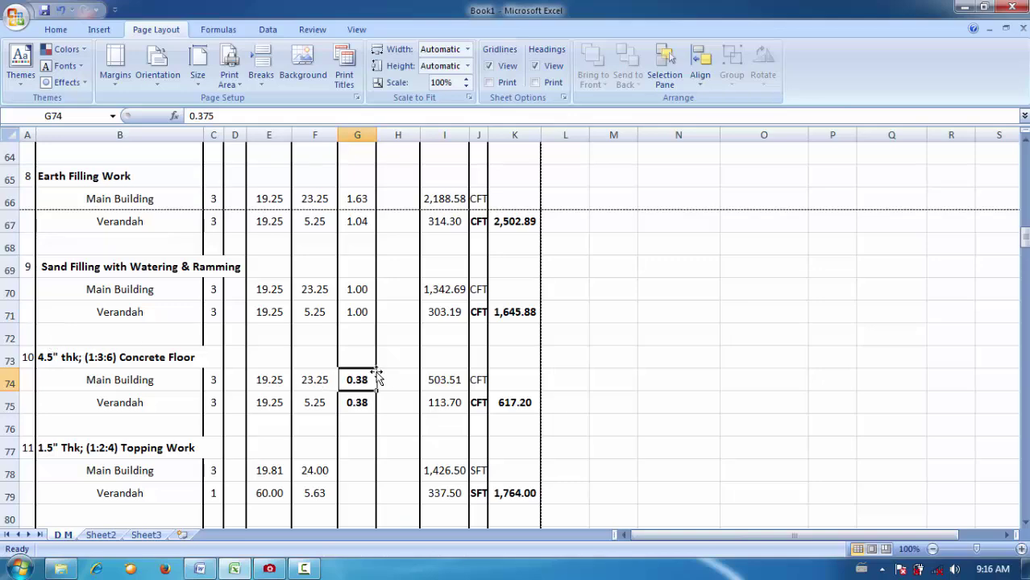
scroll(377, 376, "up", 20)
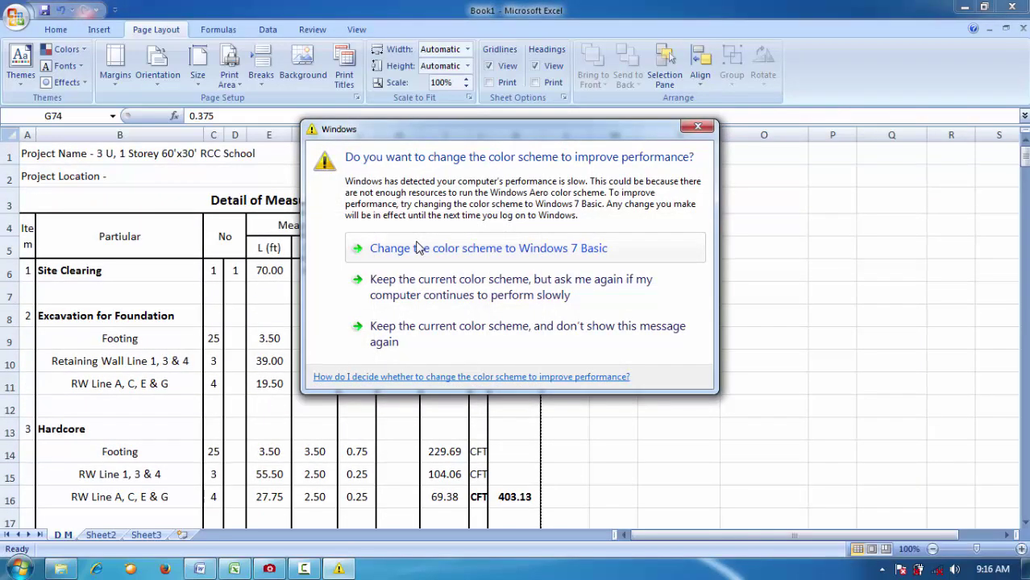
left_click(417, 247)
Remove the bold formatting from the concrete floor heights in G74:G75.
scroll(356, 263, "down", 6)
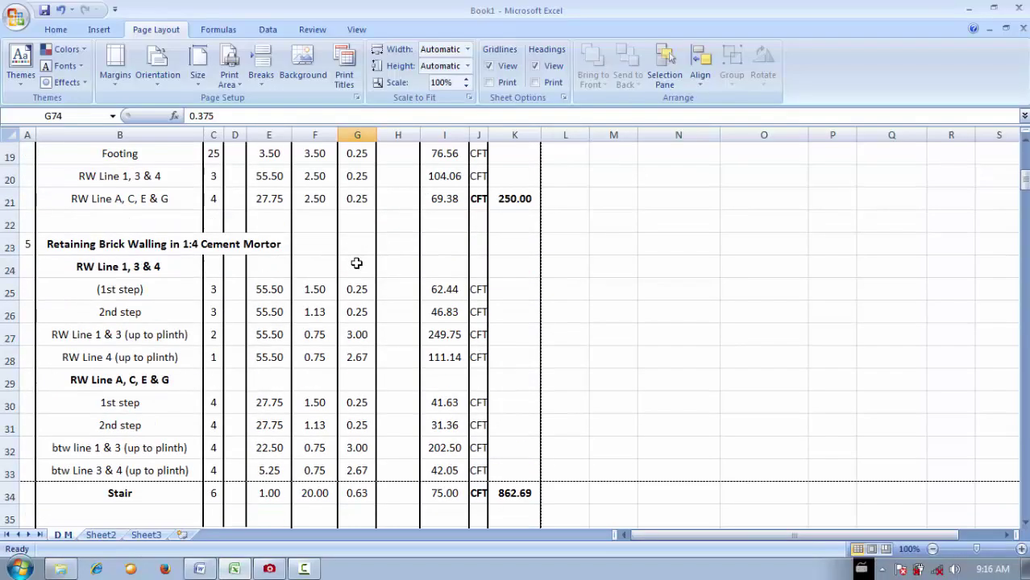
scroll(356, 263, "down", 15)
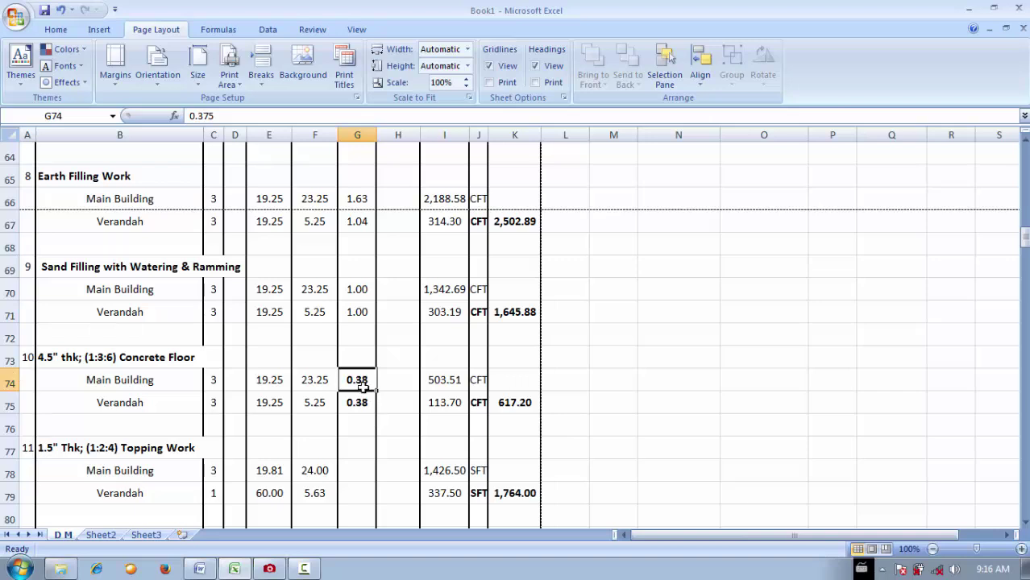
scroll(361, 382, "down", 3)
scroll(357, 338, "up", 2)
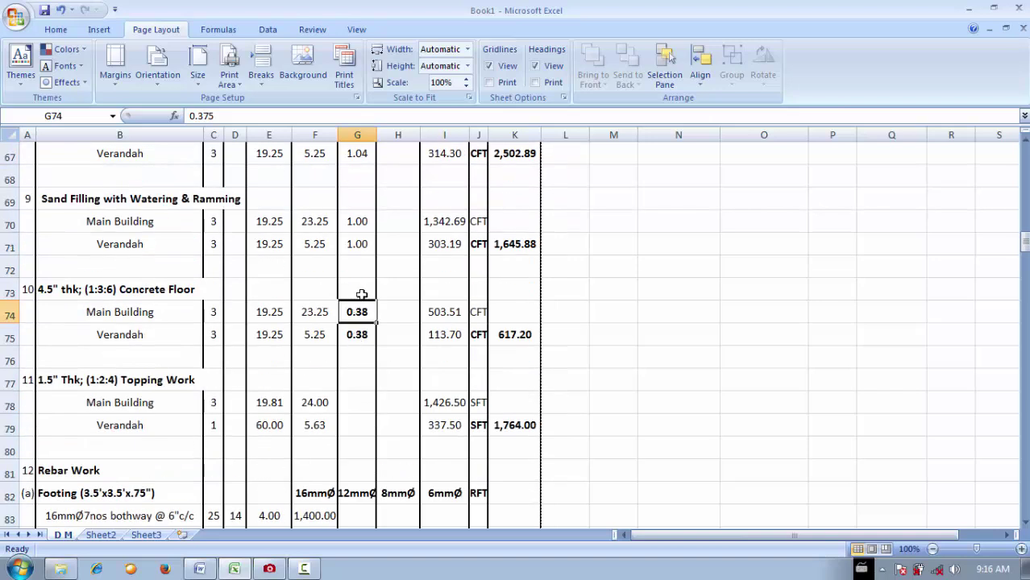
left_click_drag(364, 336, 362, 313)
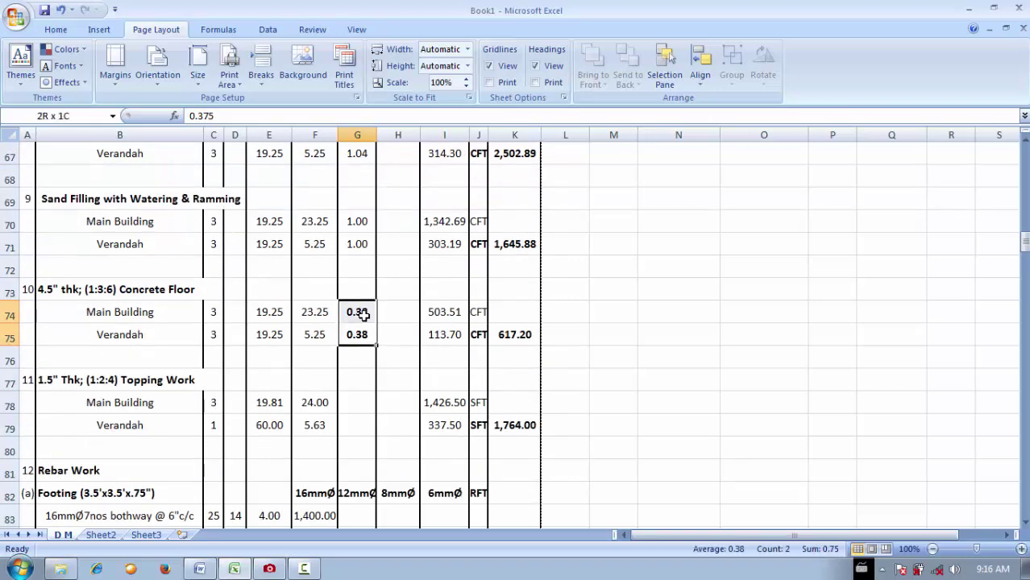
left_click(63, 32)
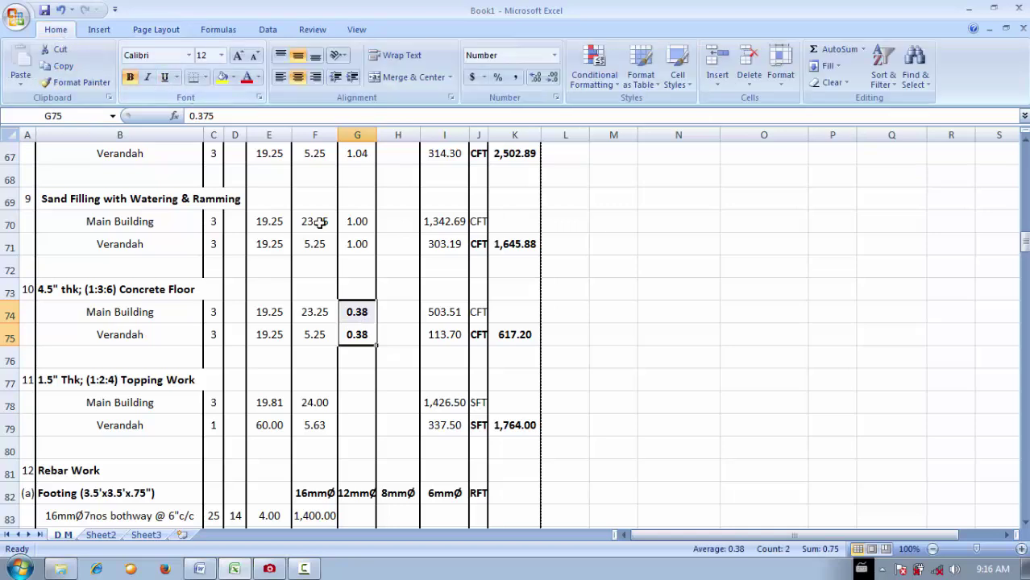
left_click(131, 78)
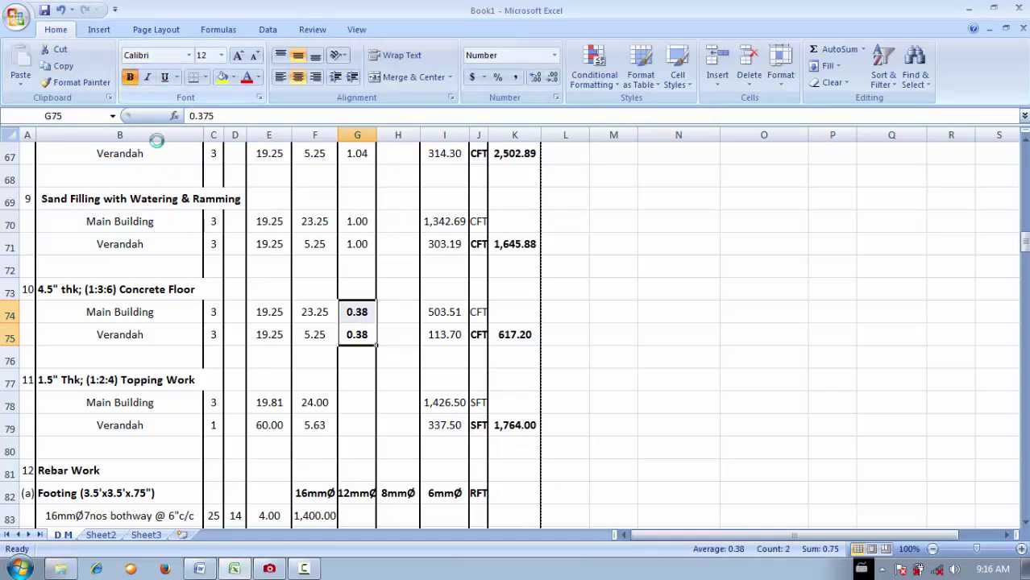
left_click(367, 348)
left_click_drag(356, 334, 352, 316)
Left-align the Retaining Brick Walling in 1:4 Cement Mortor heading in B23.
scroll(351, 315, "up", 5)
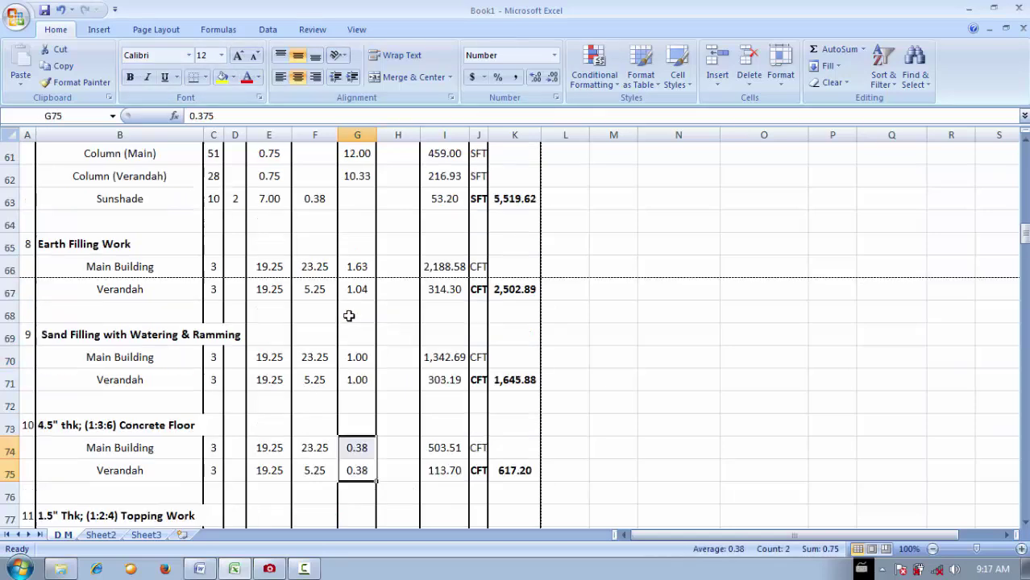
scroll(214, 306, "up", 12)
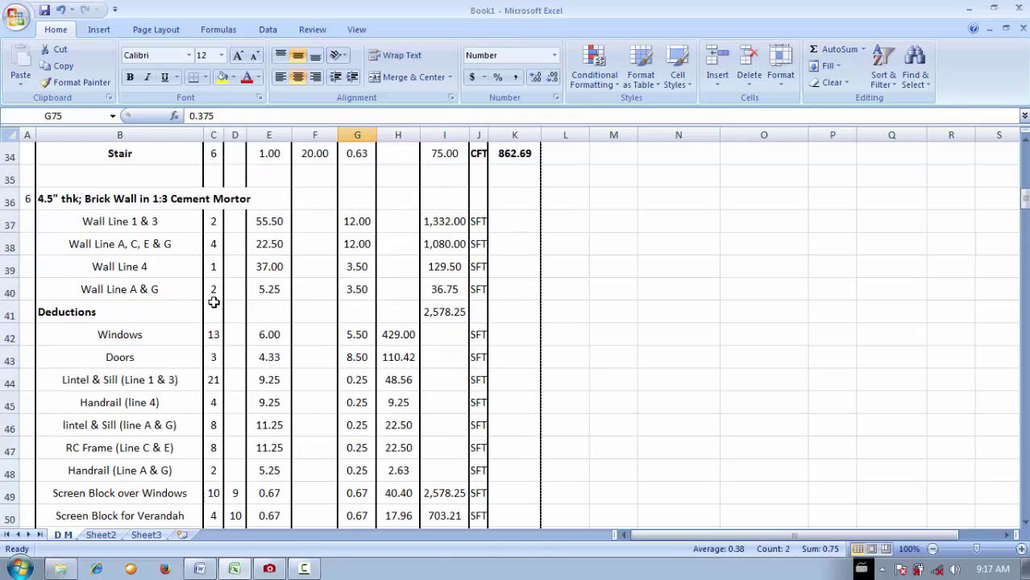
left_click(115, 310)
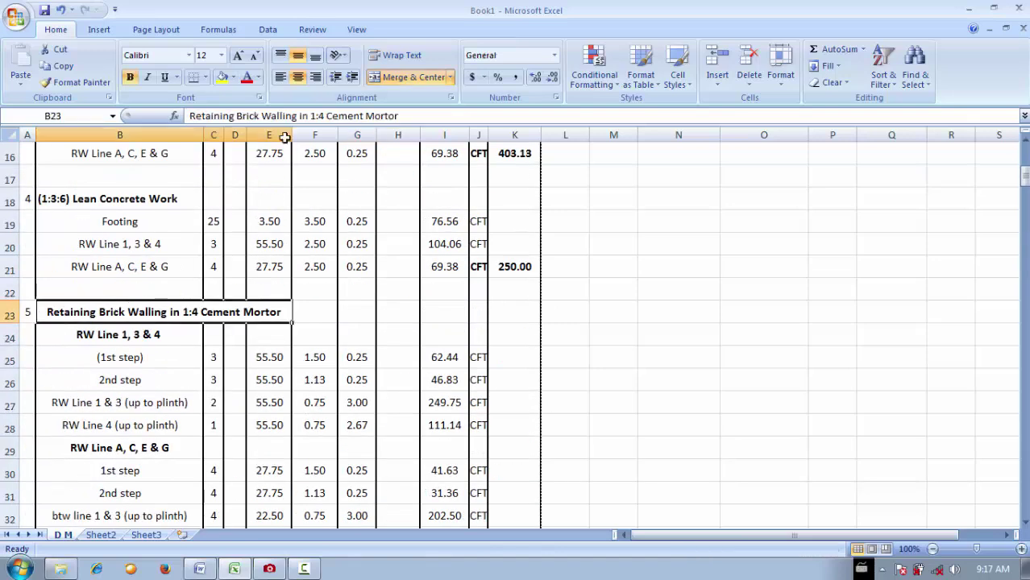
left_click(280, 76)
Review the headings and measurements from Site Clearing through 1.5" Thk; (1:2:4) Topping Work.
scroll(201, 294, "up", 1)
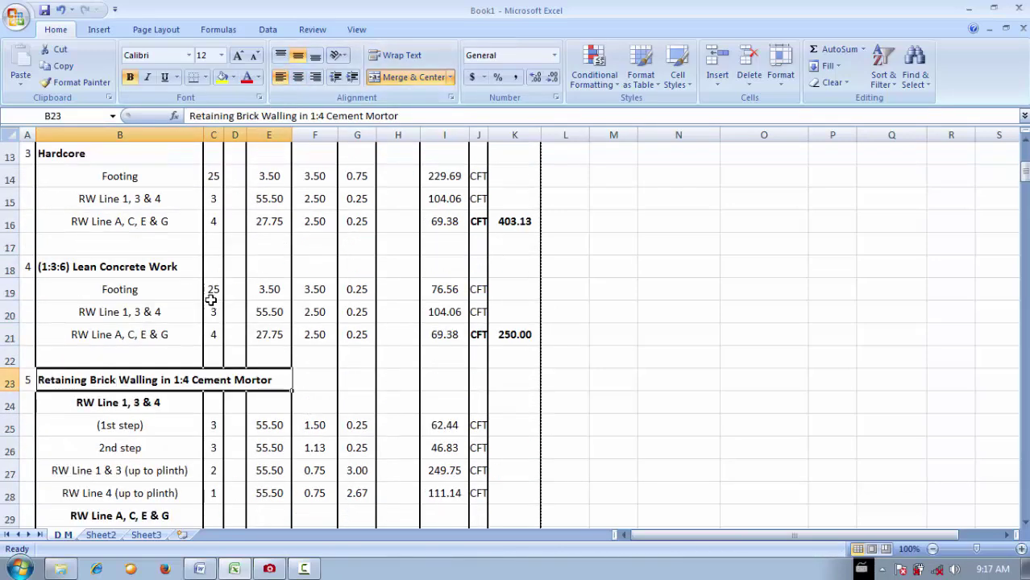
scroll(158, 305, "up", 1)
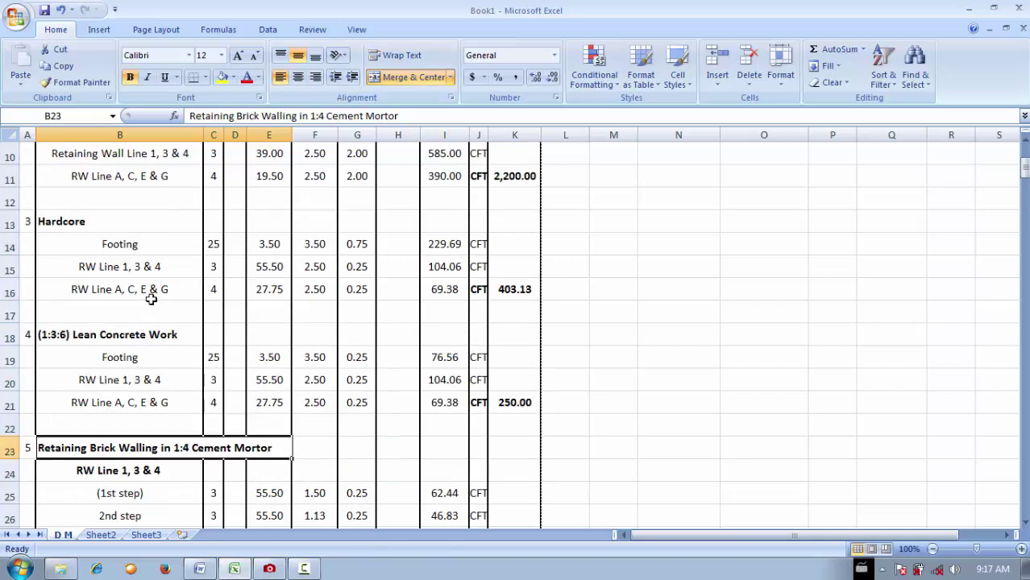
scroll(151, 299, "up", 3)
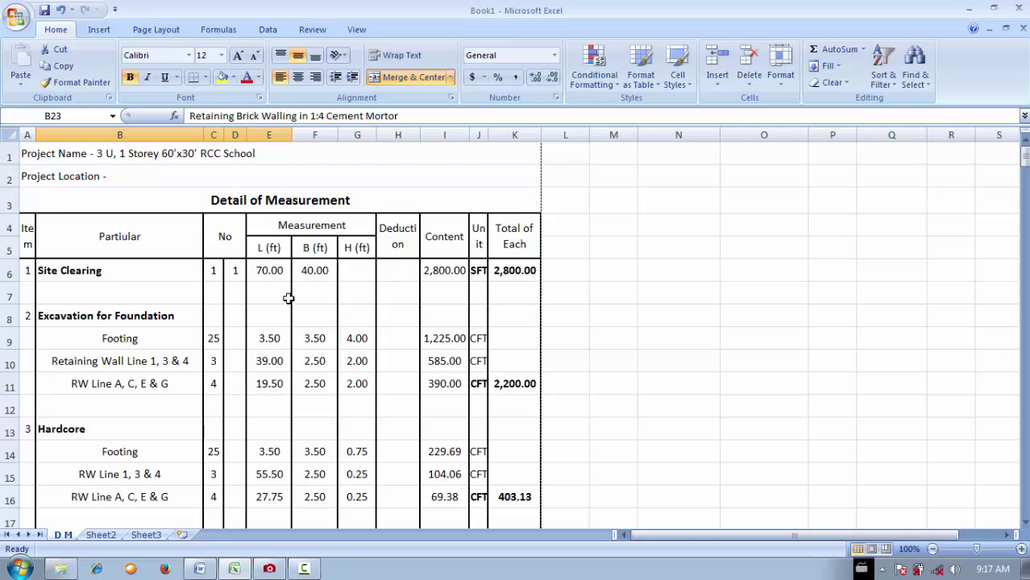
scroll(405, 378, "down", 2)
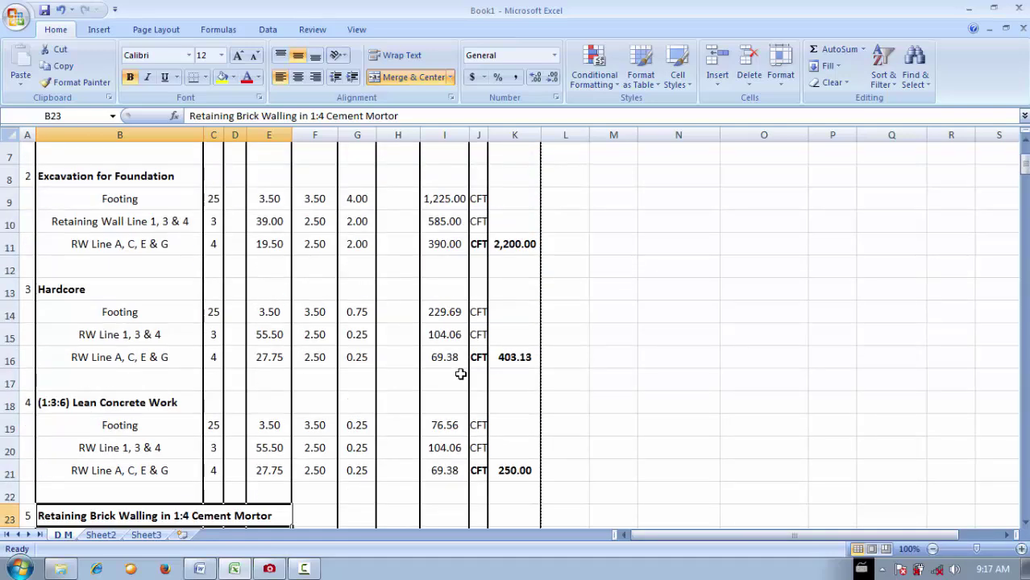
scroll(461, 374, "down", 3)
left_click(341, 297)
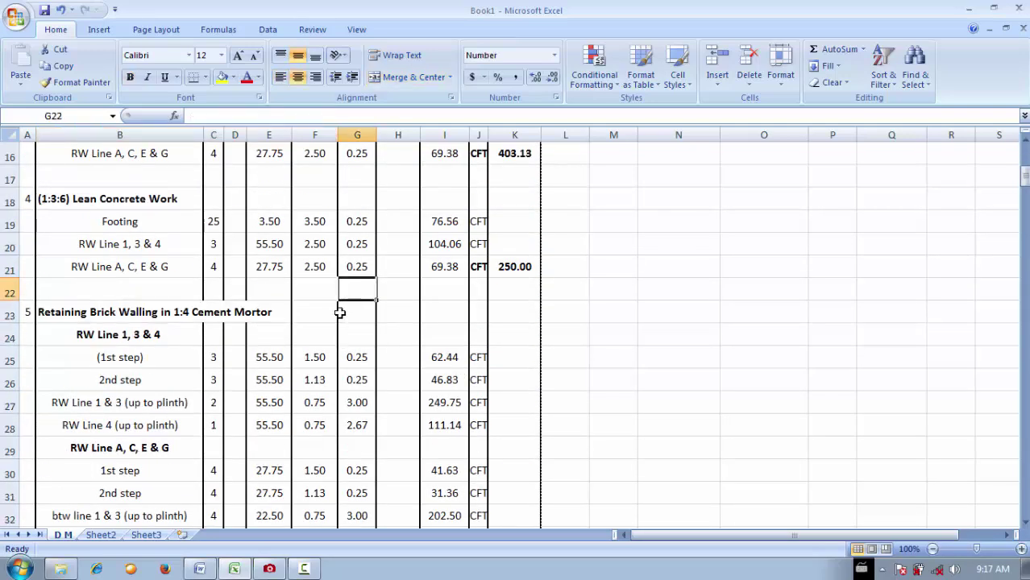
left_click(310, 311)
scroll(314, 290, "down", 4)
scroll(313, 258, "up", 4)
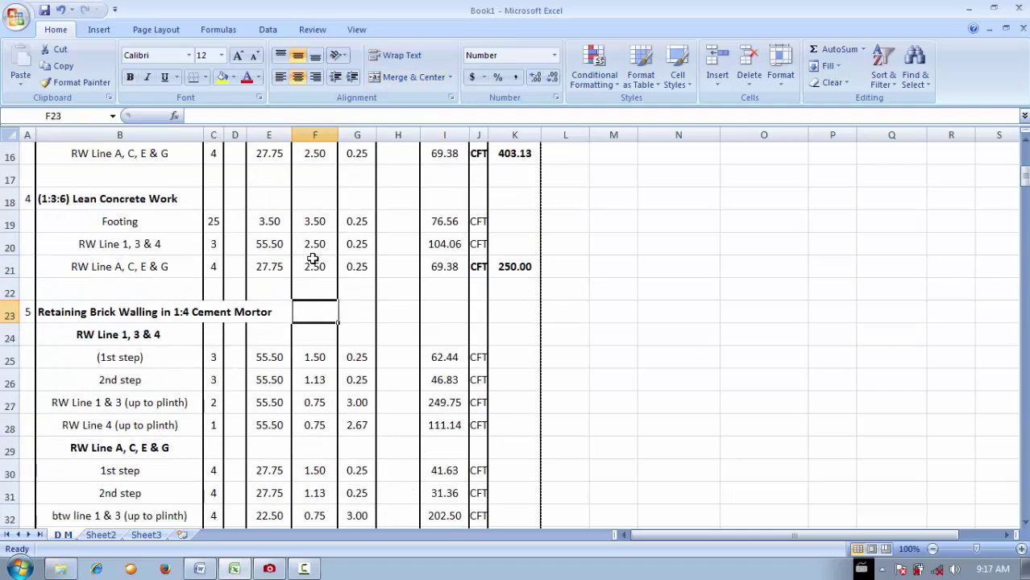
scroll(313, 259, "down", 12)
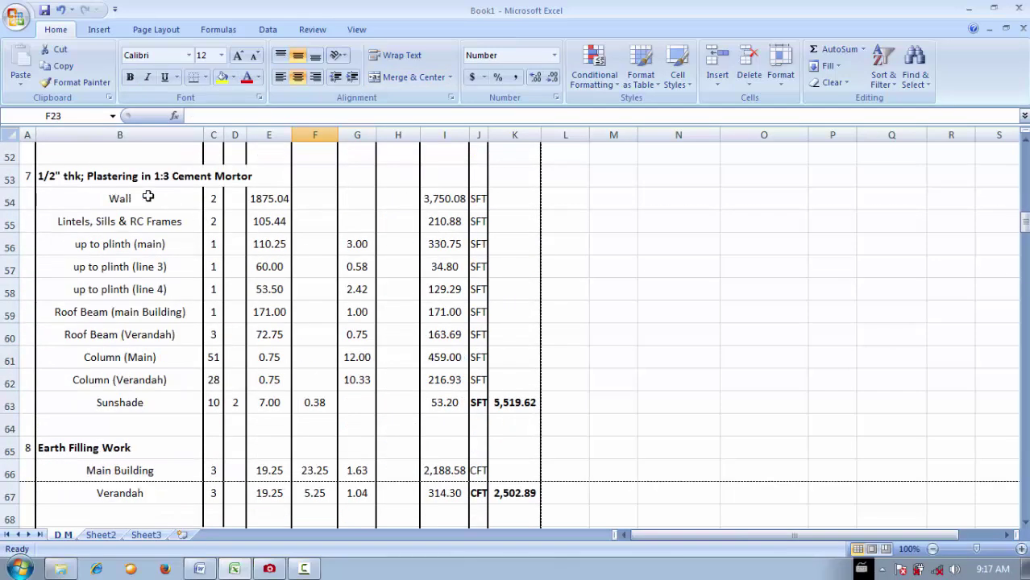
scroll(256, 344, "down", 3)
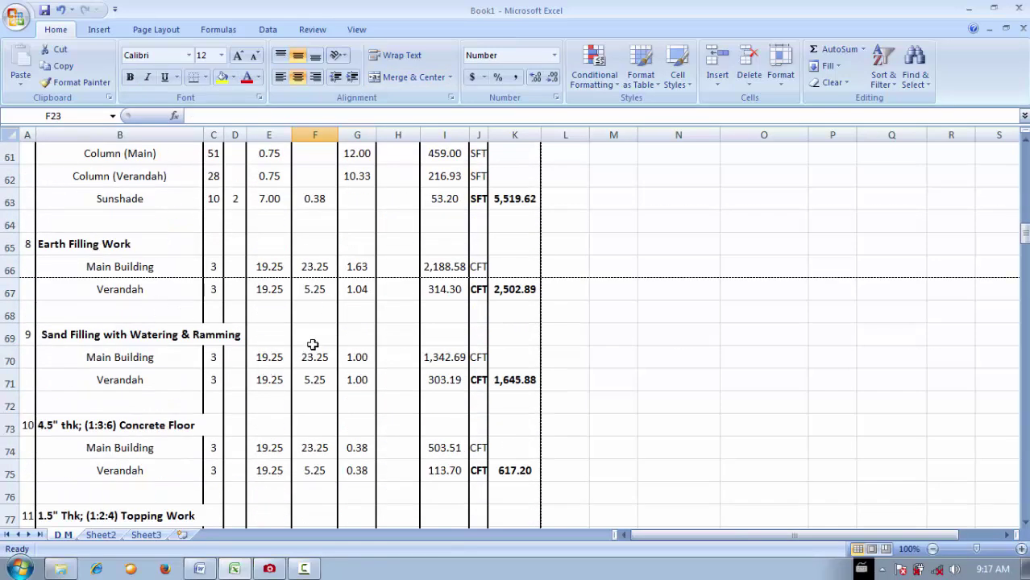
scroll(312, 345, "down", 6)
scroll(311, 338, "up", 5)
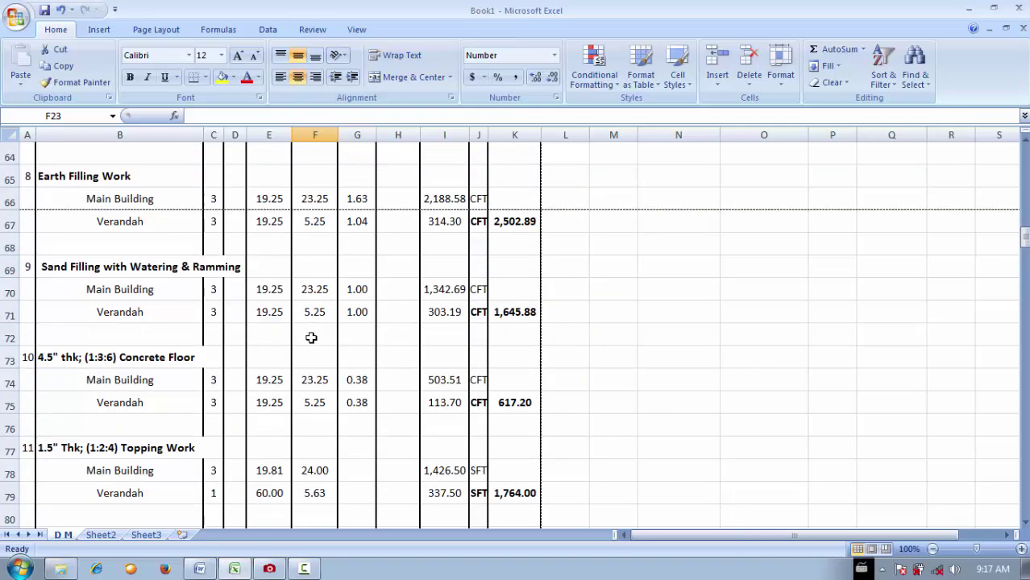
scroll(354, 391, "down", 1)
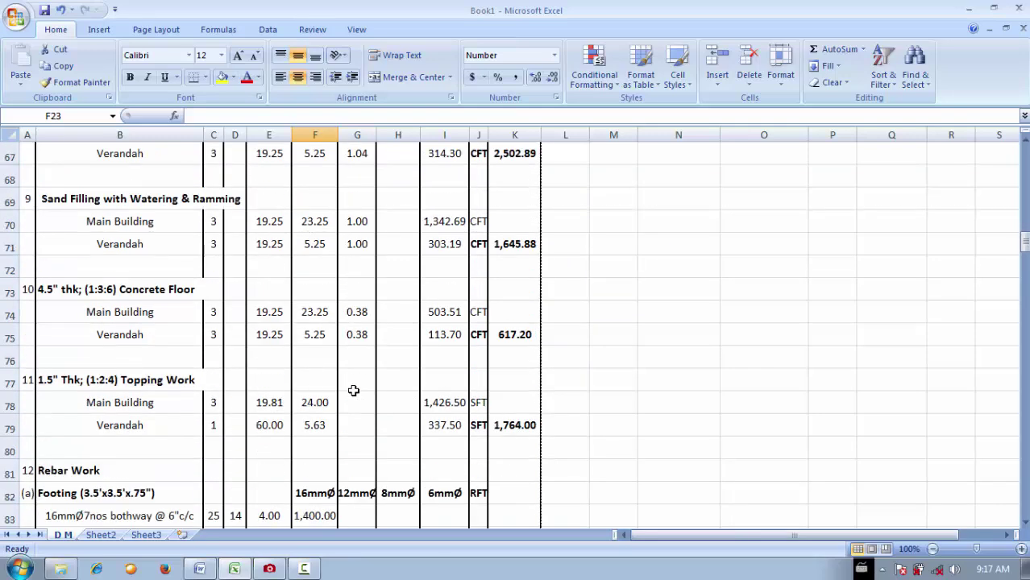
Unmerge the 1.5" Thk; (1:2:4) Topping Work heading cells B77:C77.
left_click(214, 380)
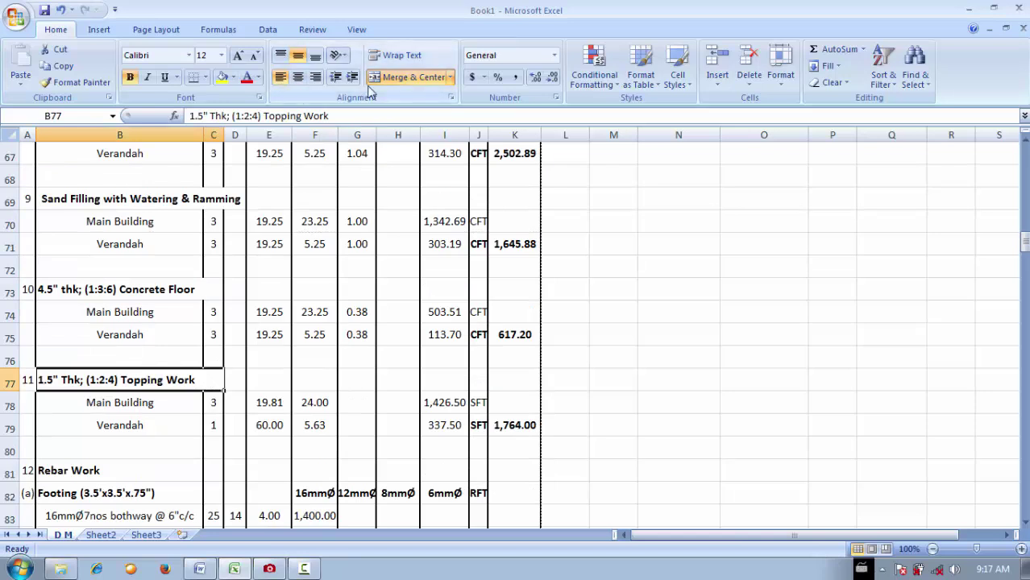
left_click(414, 80)
left_click(398, 425)
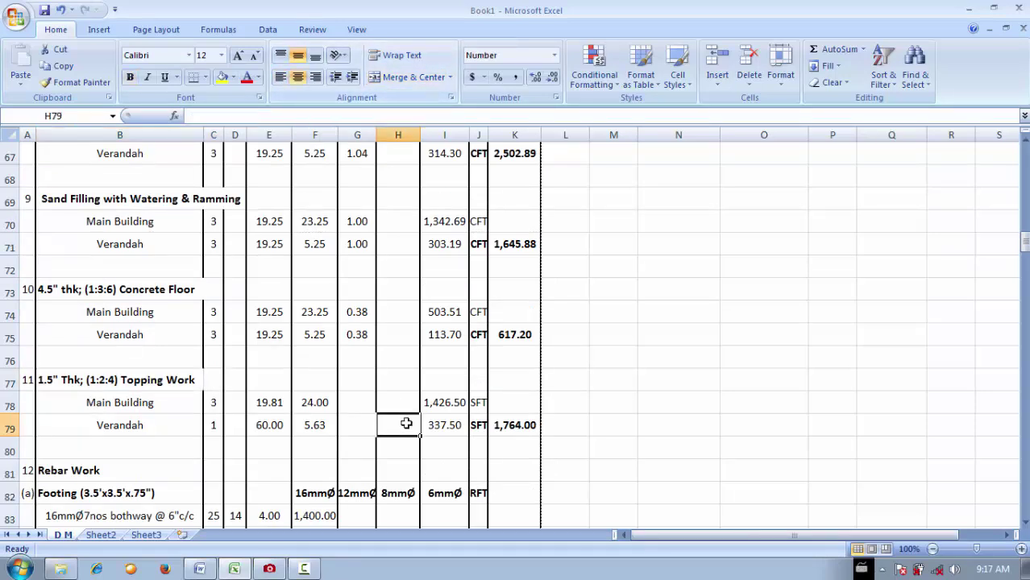
Add a left border to cell C77 beside the Topping Work heading.
left_click(205, 383)
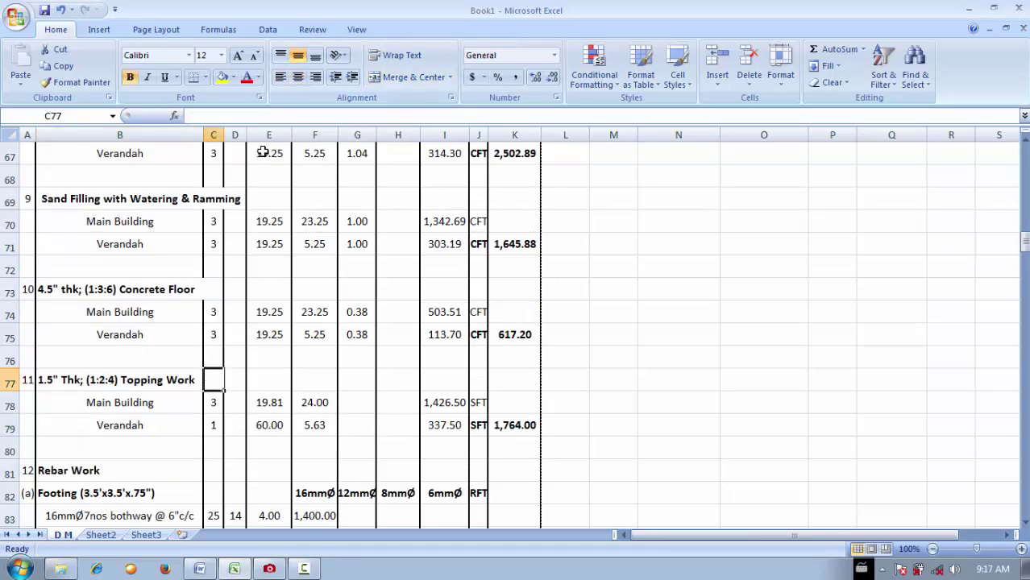
left_click(258, 98)
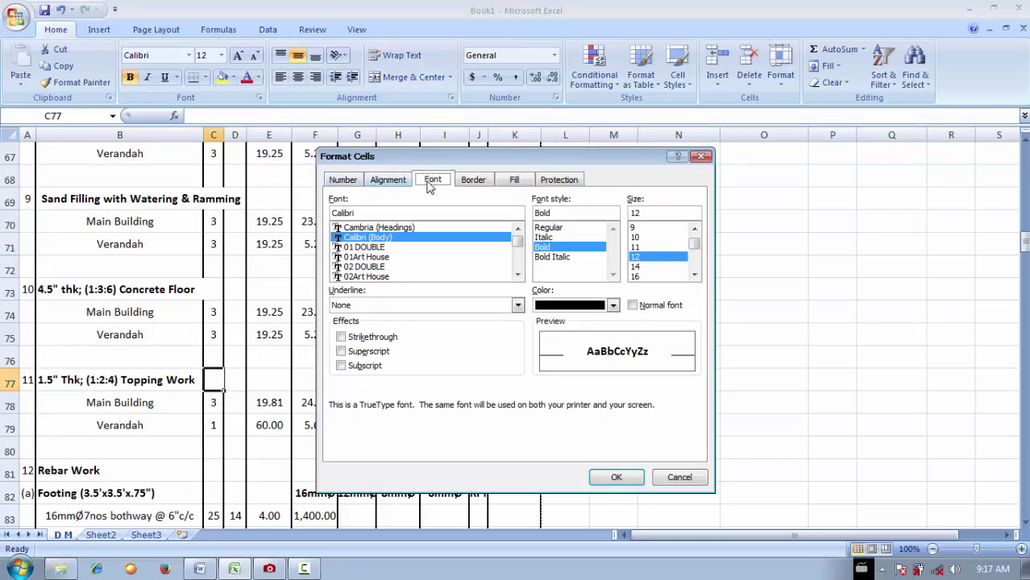
left_click(473, 180)
left_click(486, 319)
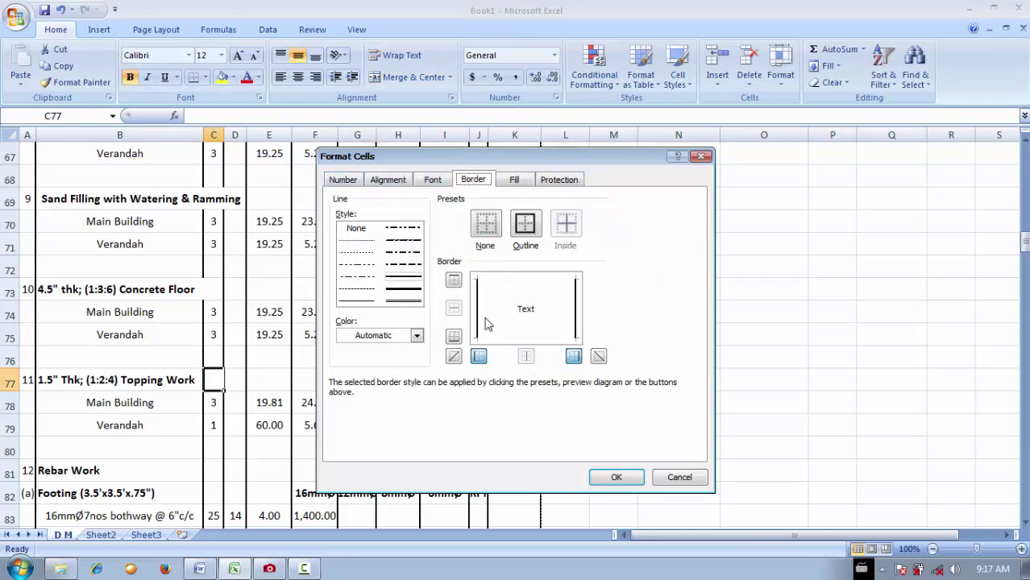
left_click(610, 477)
left_click(393, 398)
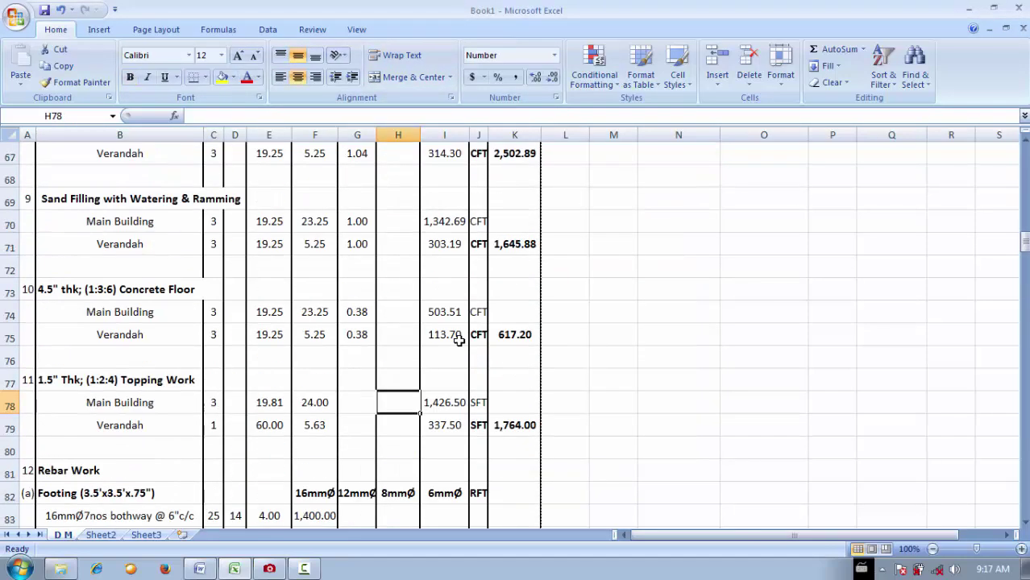
View the font settings and the available border options for the table header cells A4:K5.
scroll(456, 336, "up", 6)
scroll(455, 336, "up", 16)
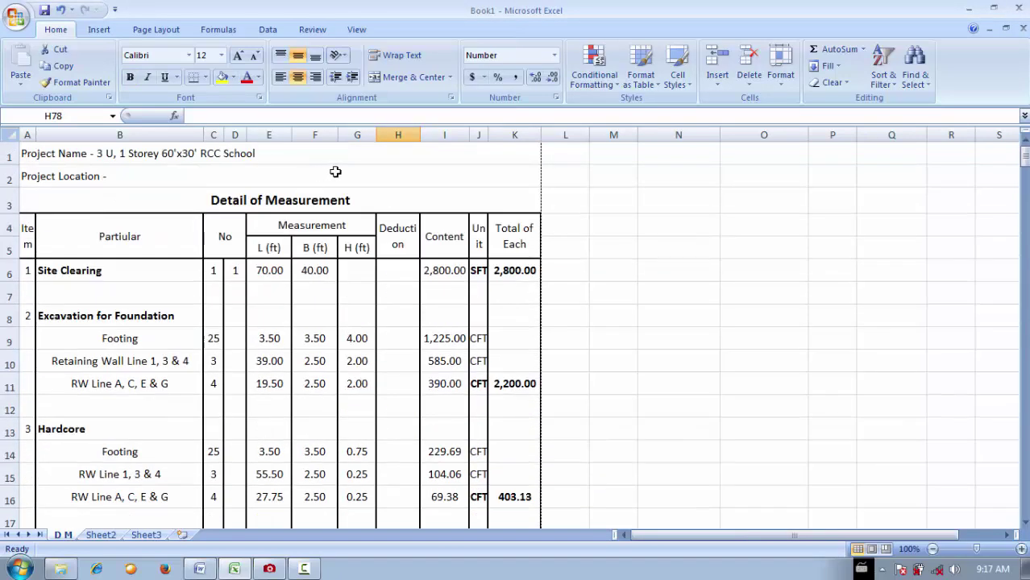
left_click_drag(520, 252, 9, 229)
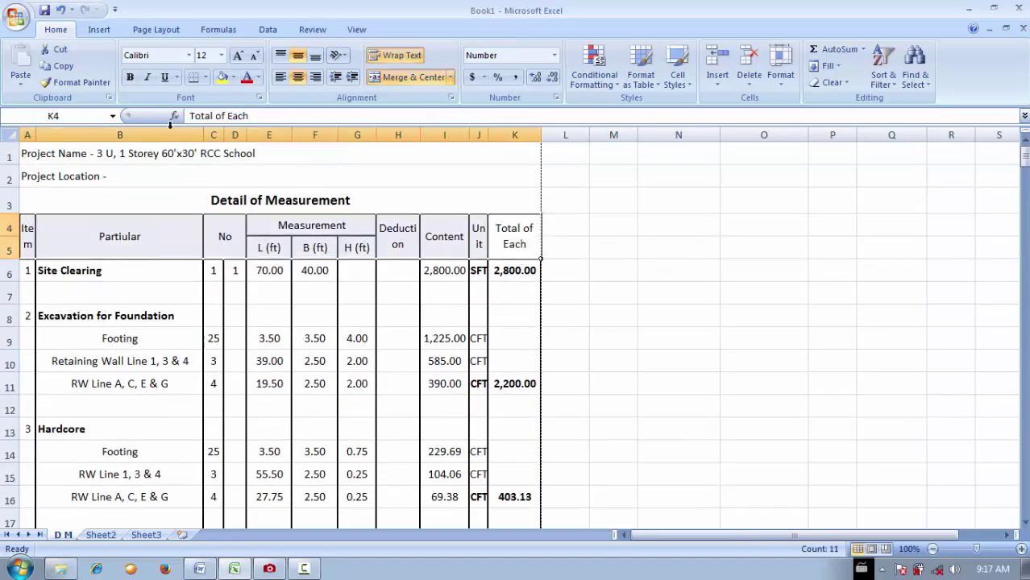
left_click(259, 97)
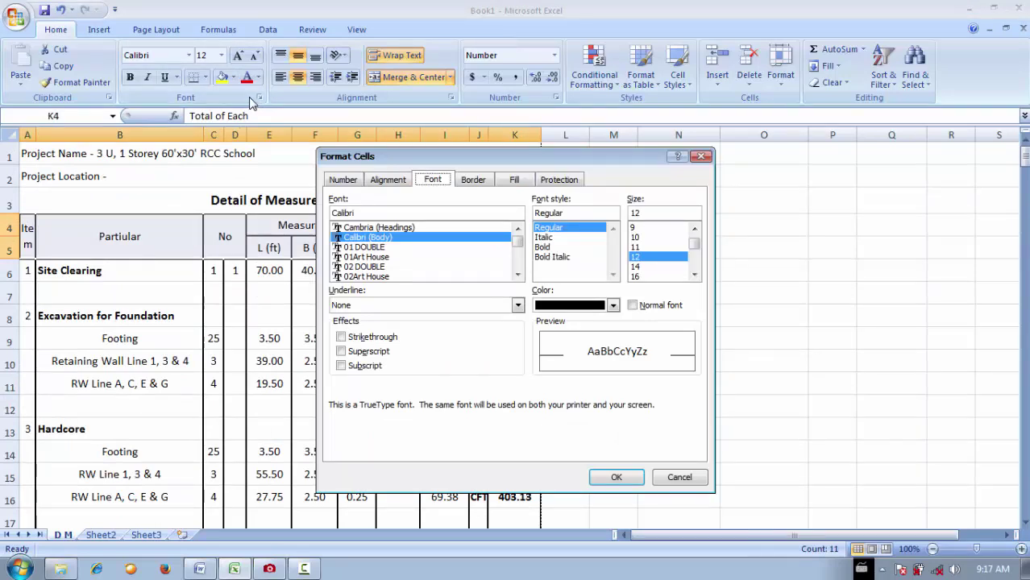
key("Escape")
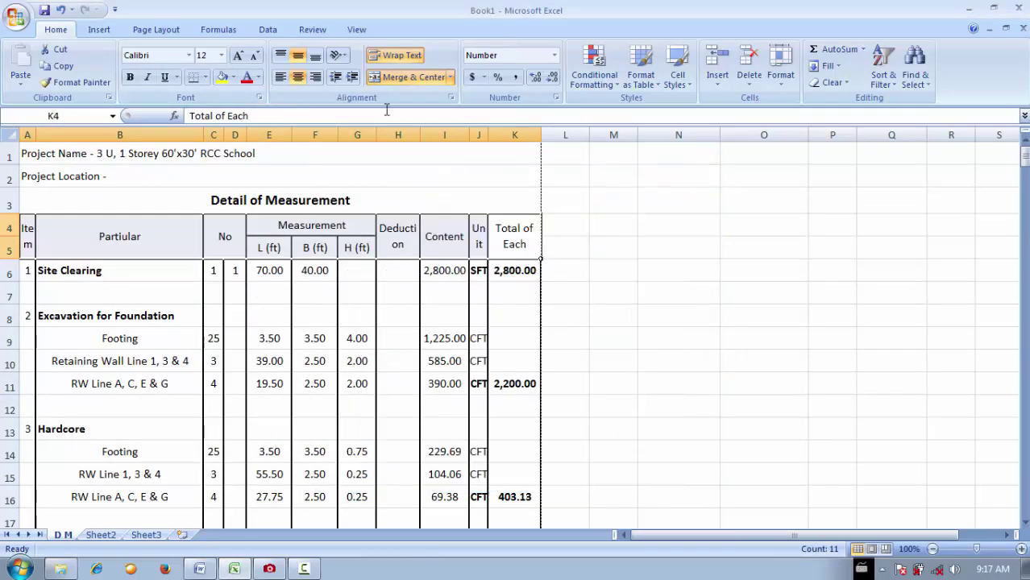
left_click(206, 77)
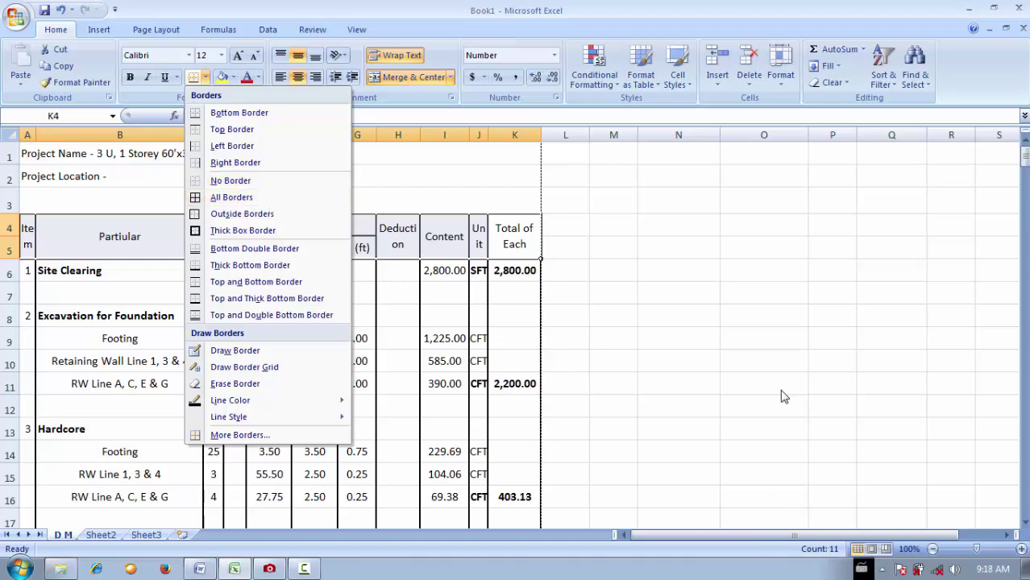
left_click(903, 454)
View the border options for the empty cell block O6:Q14 beside the table.
left_click_drag(903, 454, 800, 269)
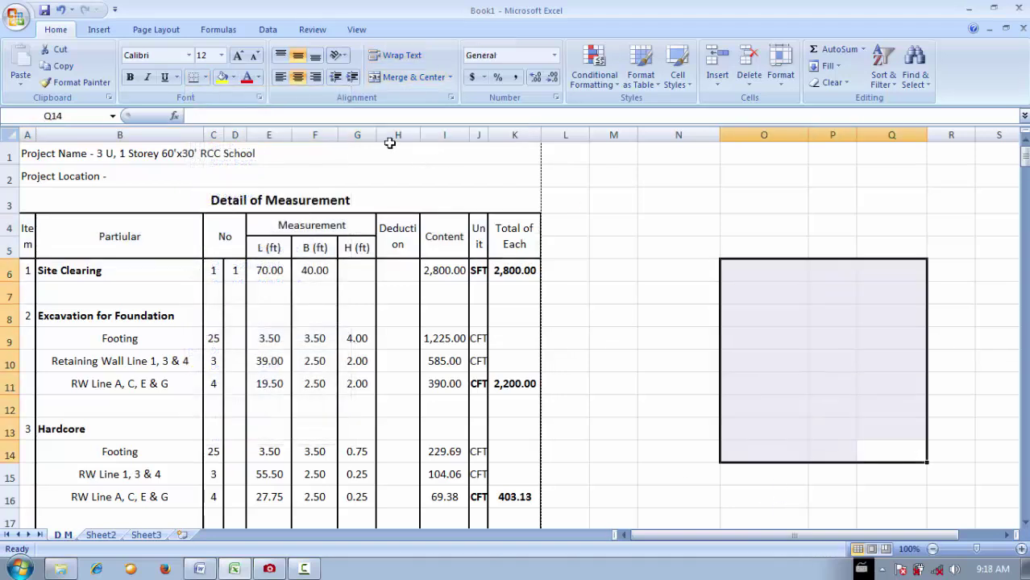
left_click(206, 78)
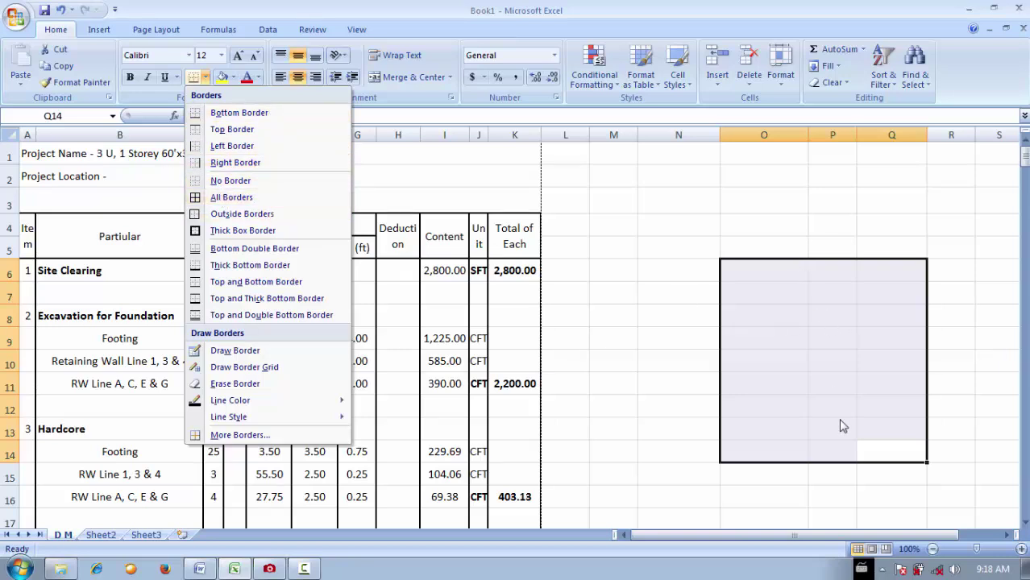
left_click(659, 191)
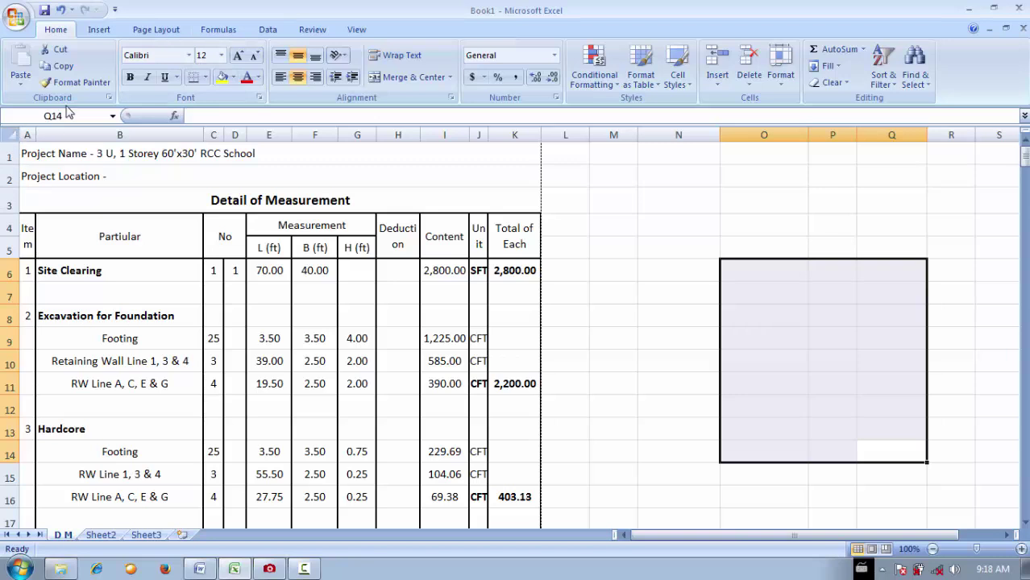
left_click(623, 286)
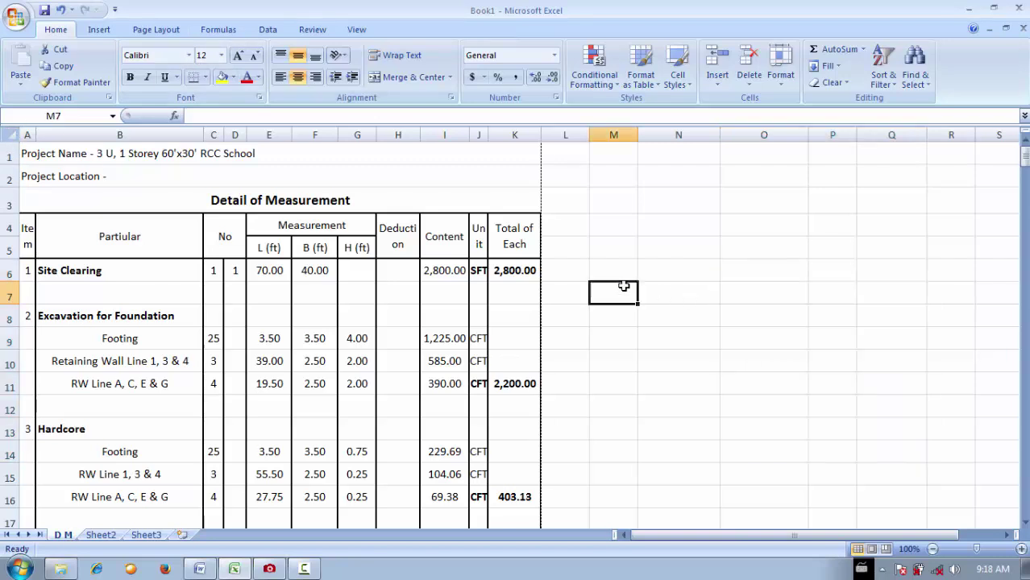
View the available fonts and font sizes for the whole D M sheet.
left_click(11, 136)
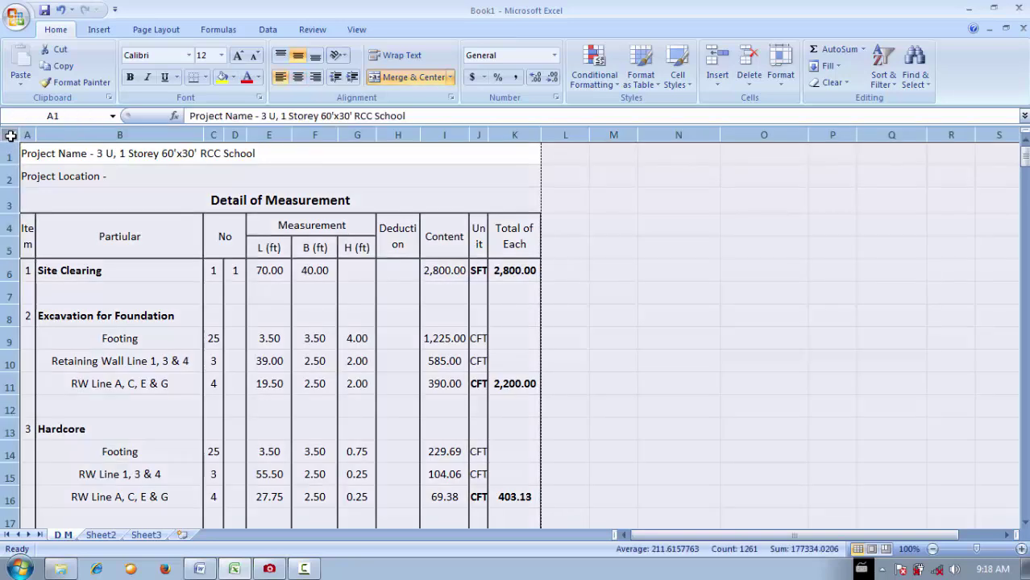
left_click(189, 56)
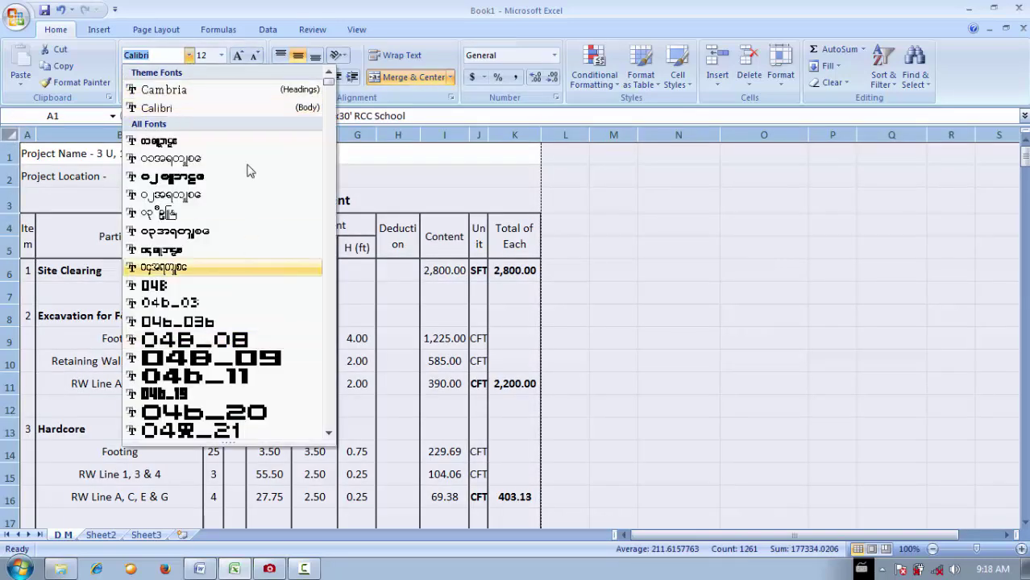
left_click(220, 57)
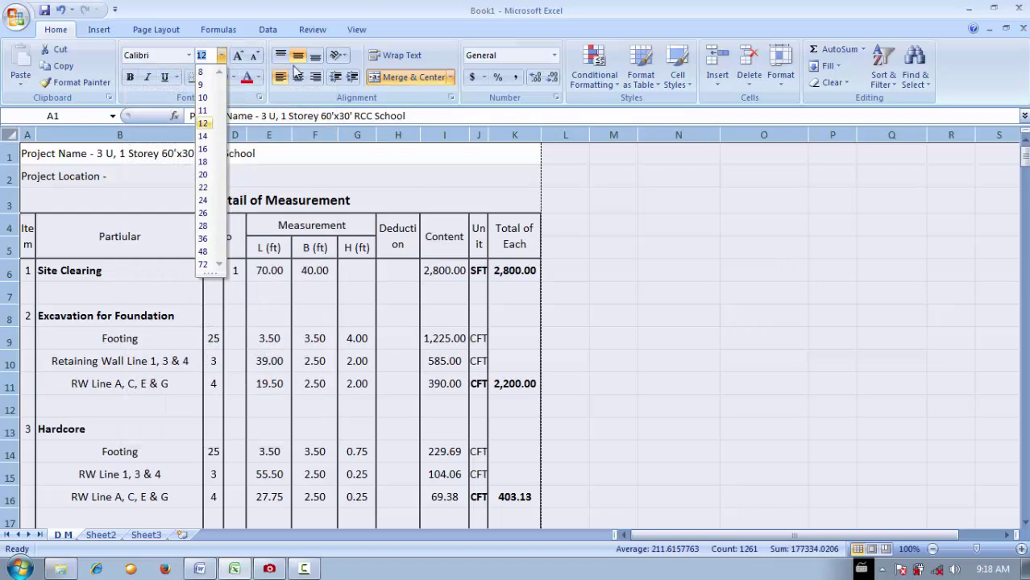
left_click(802, 268)
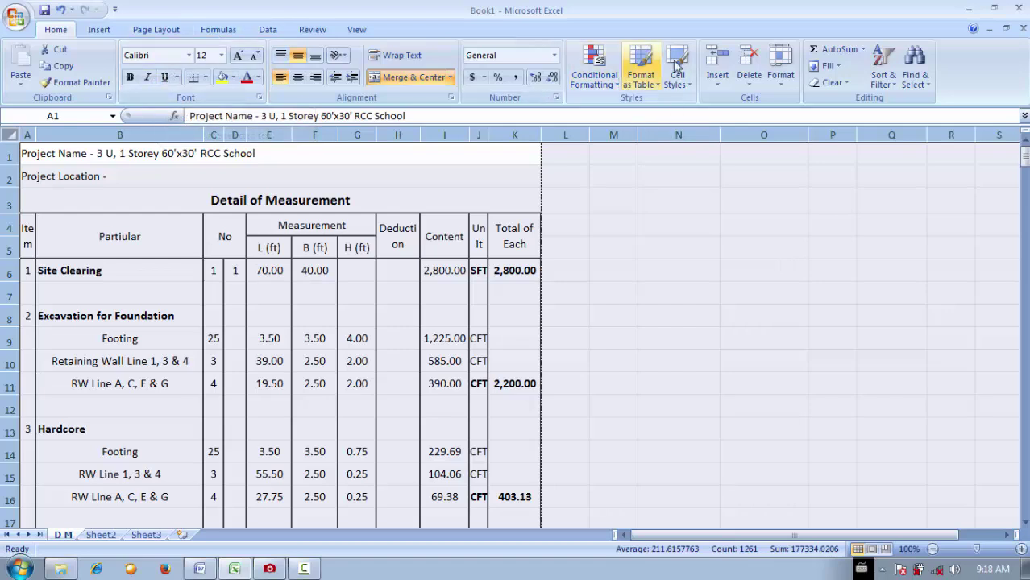
left_click(796, 264)
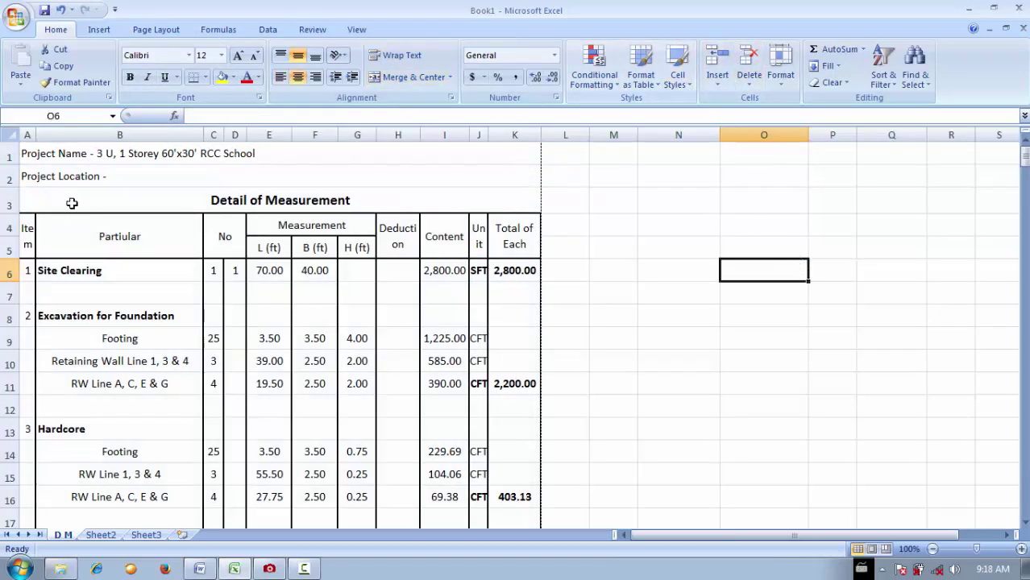
Apply the Accent1 cell style to the table header cells A4:K5.
left_click_drag(29, 232, 451, 241)
left_click(314, 247)
left_click(25, 242)
left_click_drag(26, 242, 511, 233)
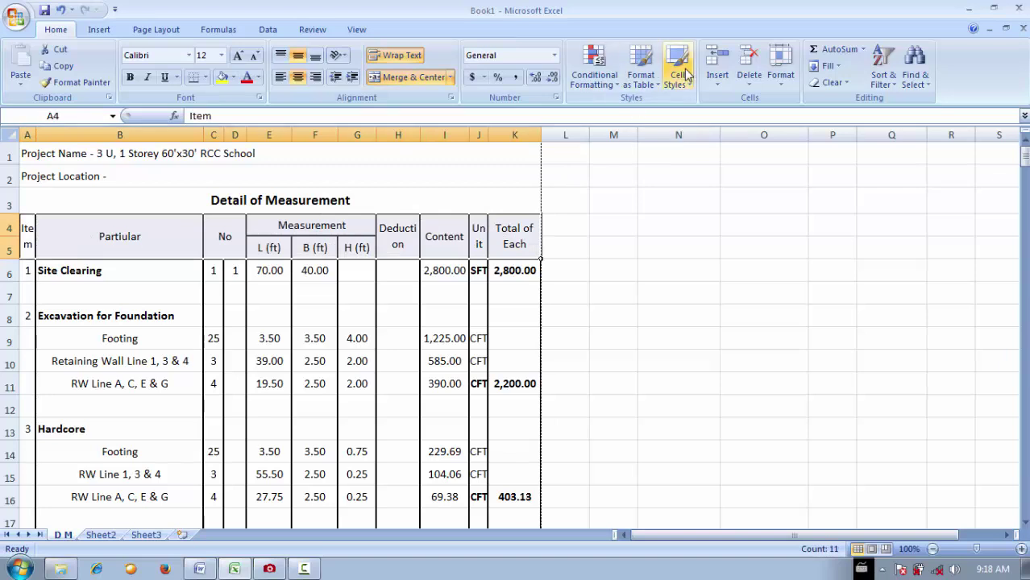
left_click(642, 80)
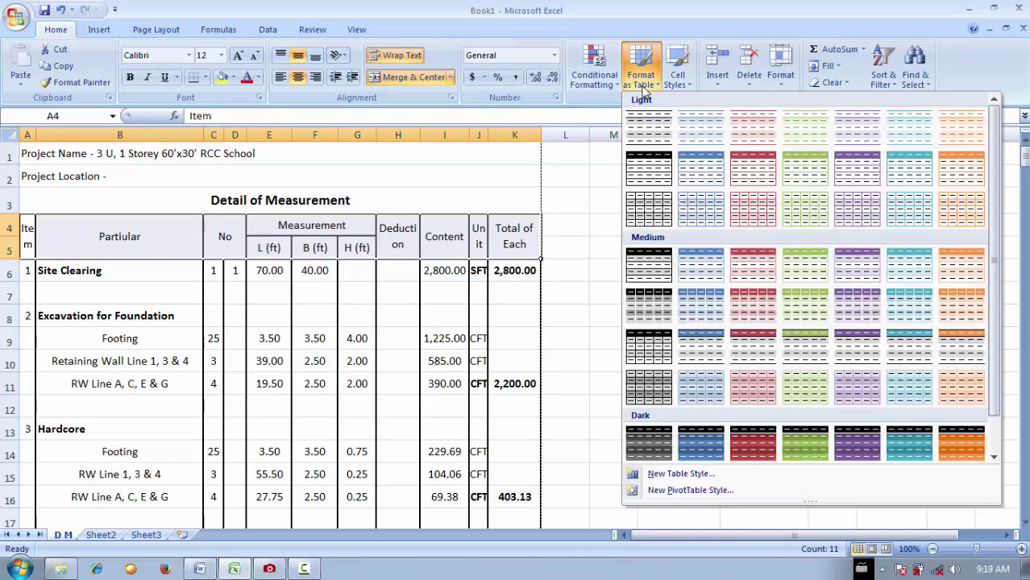
left_click(678, 81)
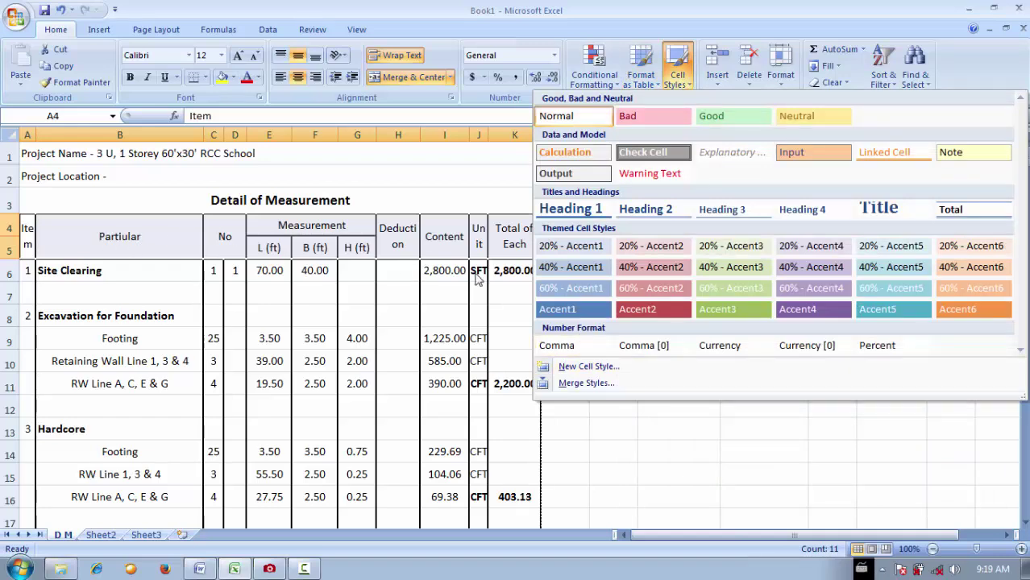
left_click(573, 312)
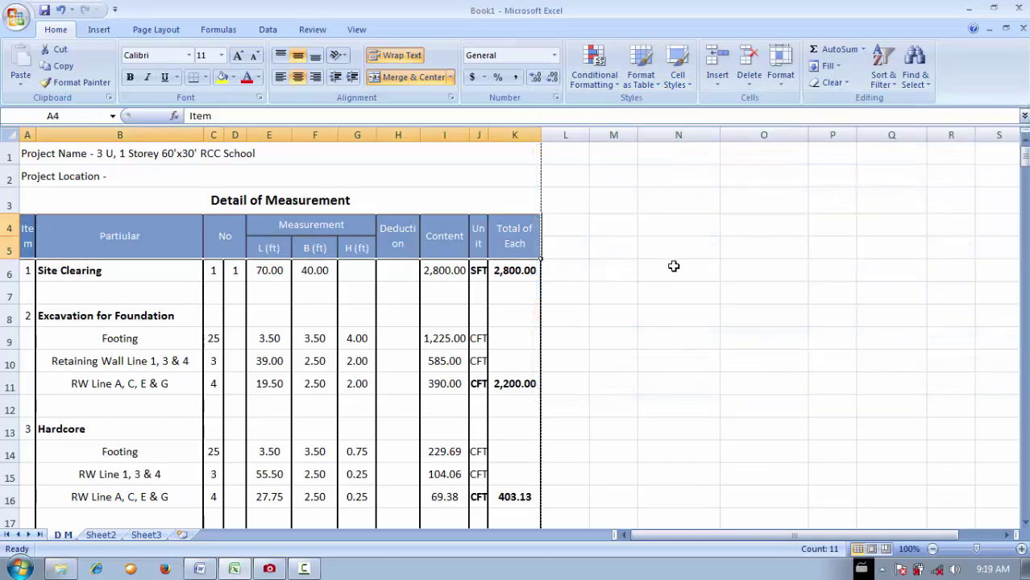
left_click(751, 322)
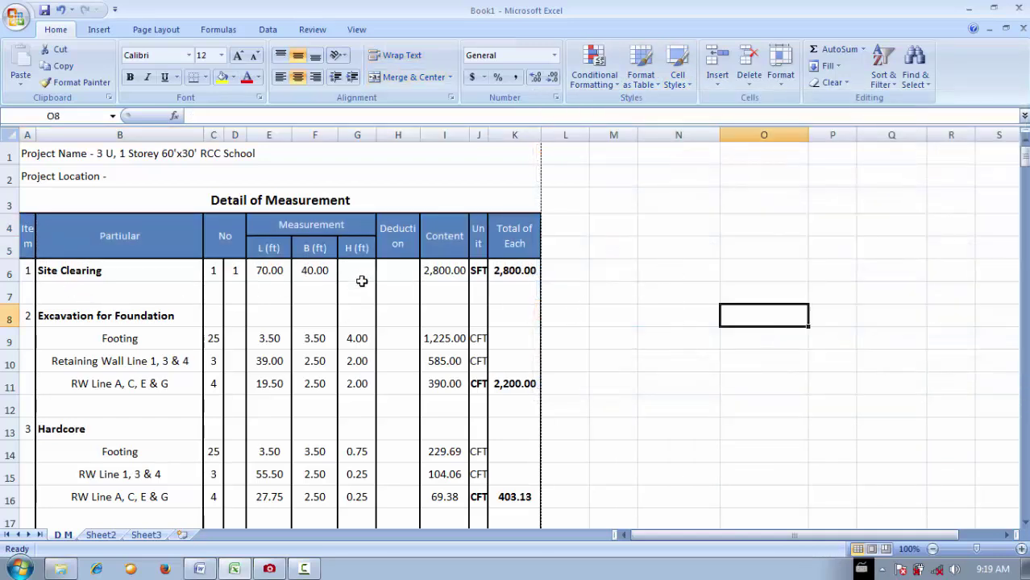
Reset the header cells A4:I5, from Item to Content, to the Normal cell style.
left_click_drag(24, 229, 468, 217)
left_click(642, 74)
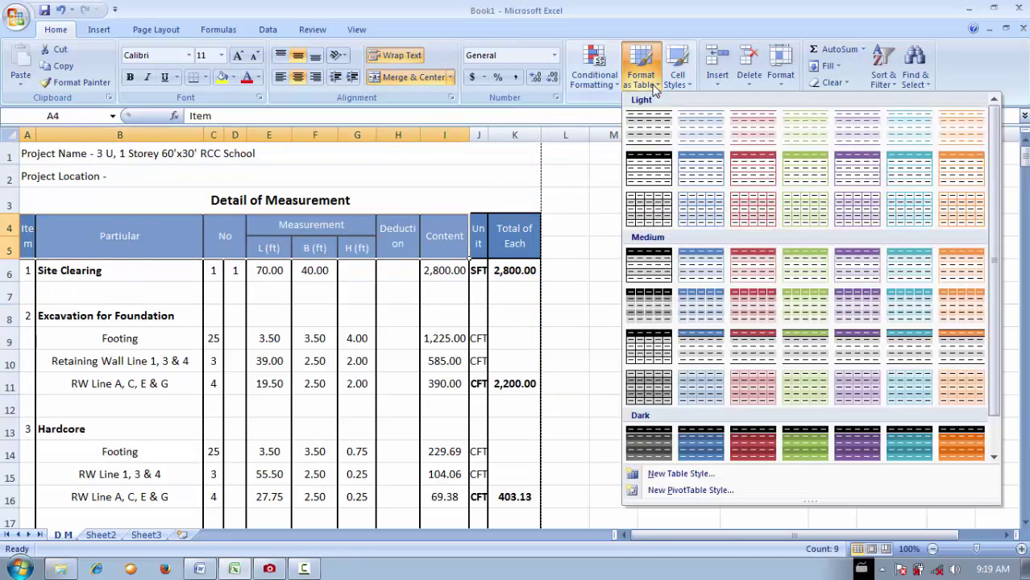
left_click(678, 76)
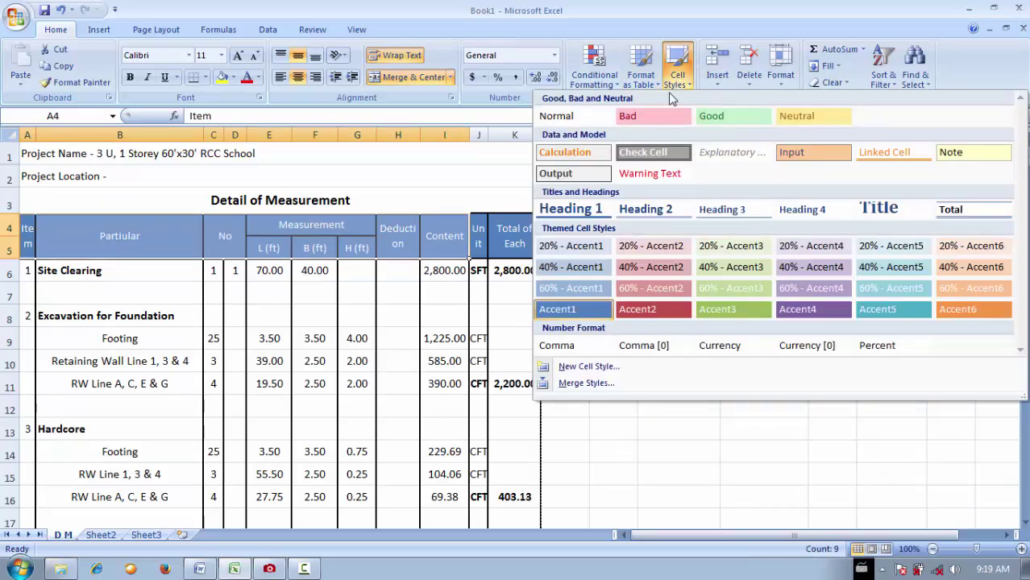
left_click(559, 115)
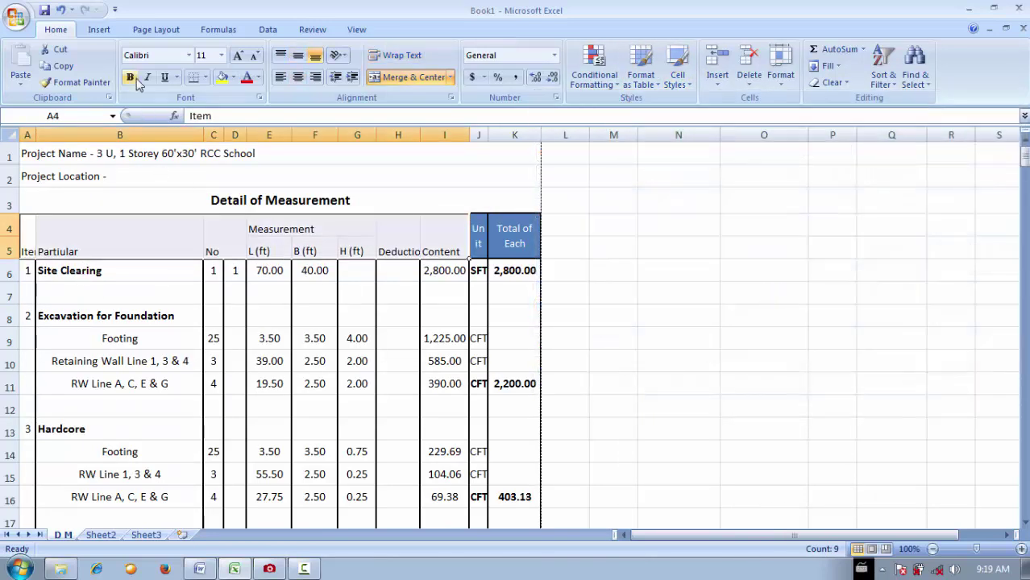
Centre the header cells A4:I5 horizontally and vertically, and make their text bold at font size 12.
left_click(298, 76)
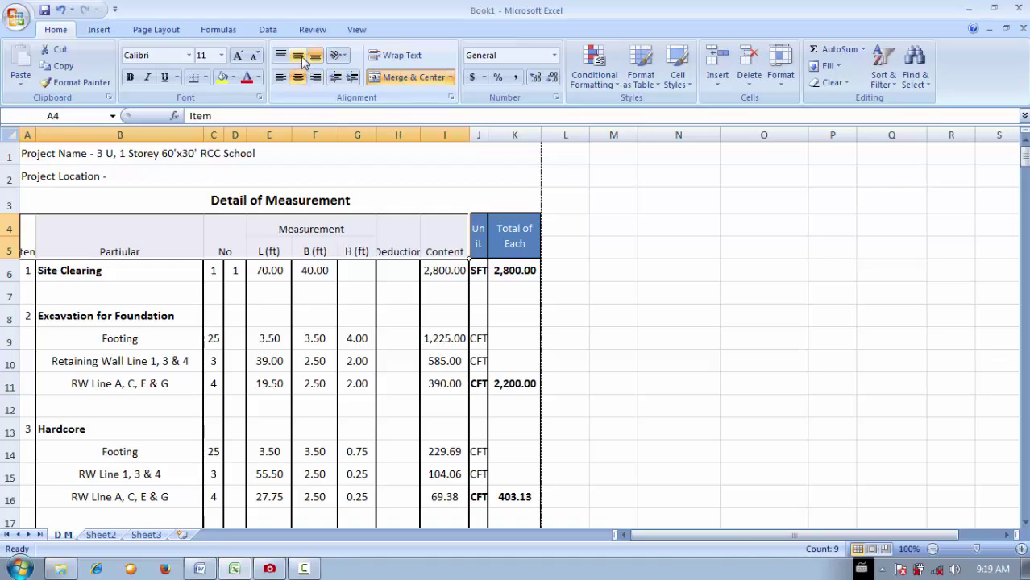
left_click(299, 56)
left_click(129, 78)
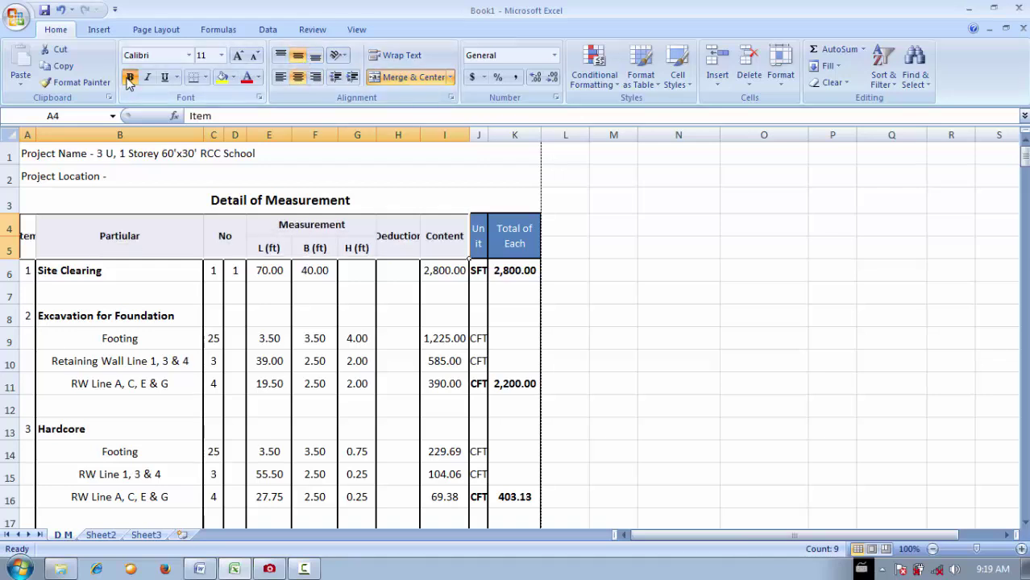
left_click(220, 55)
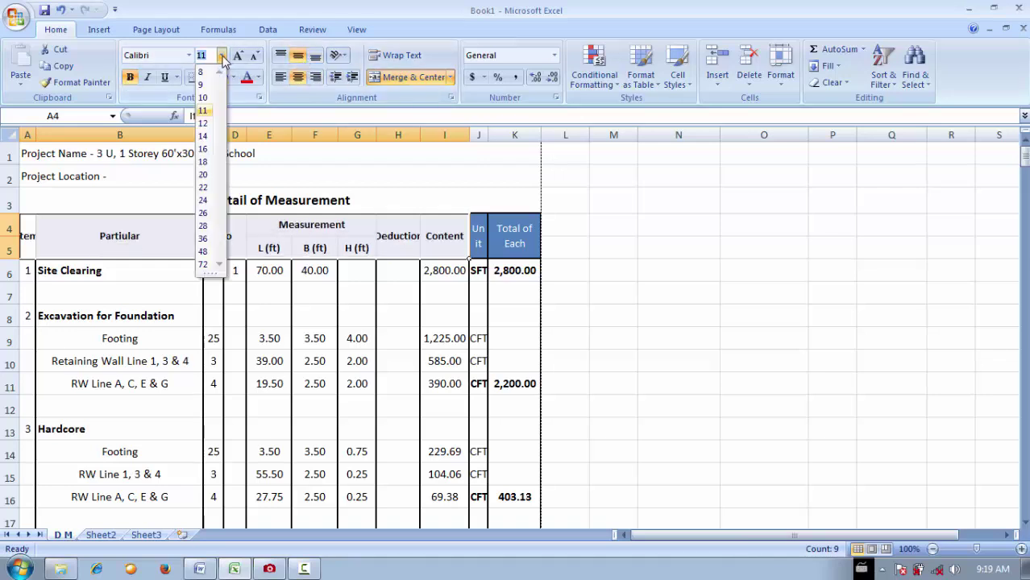
left_click(207, 124)
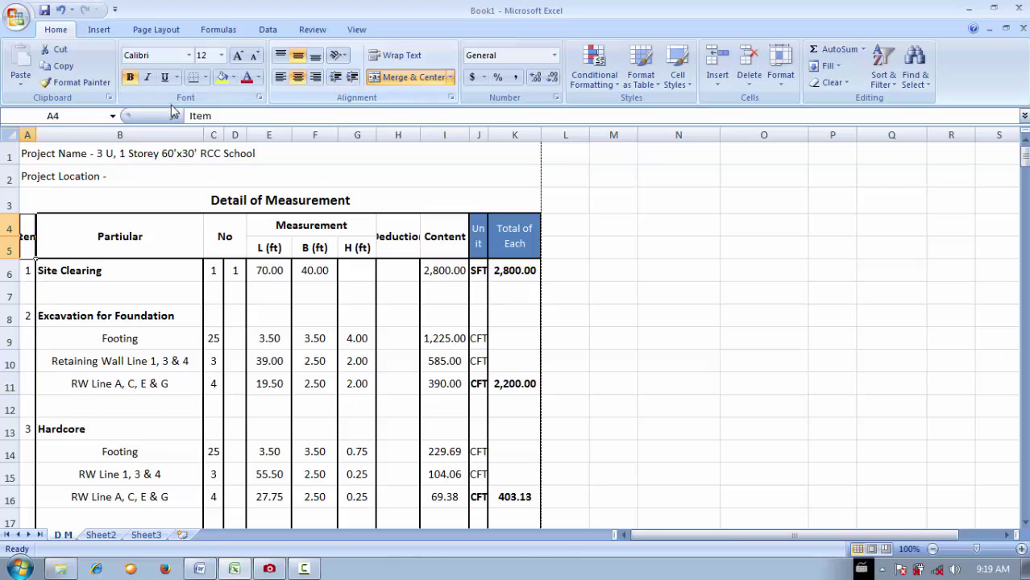
Wrap the text in the Item and Deduction header cells.
left_click(392, 62)
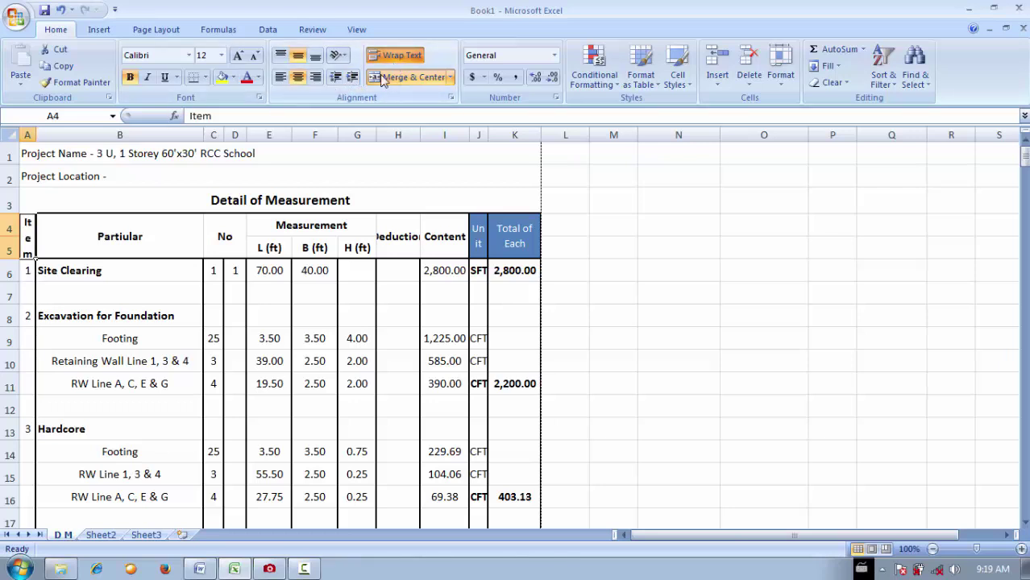
left_click(133, 234)
left_click(224, 234)
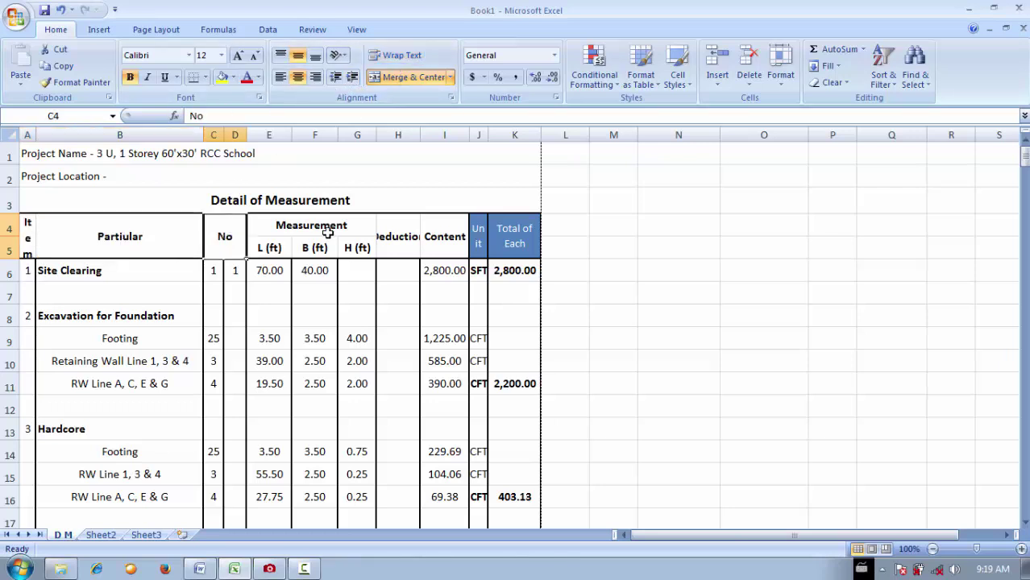
left_click(408, 238)
left_click(396, 55)
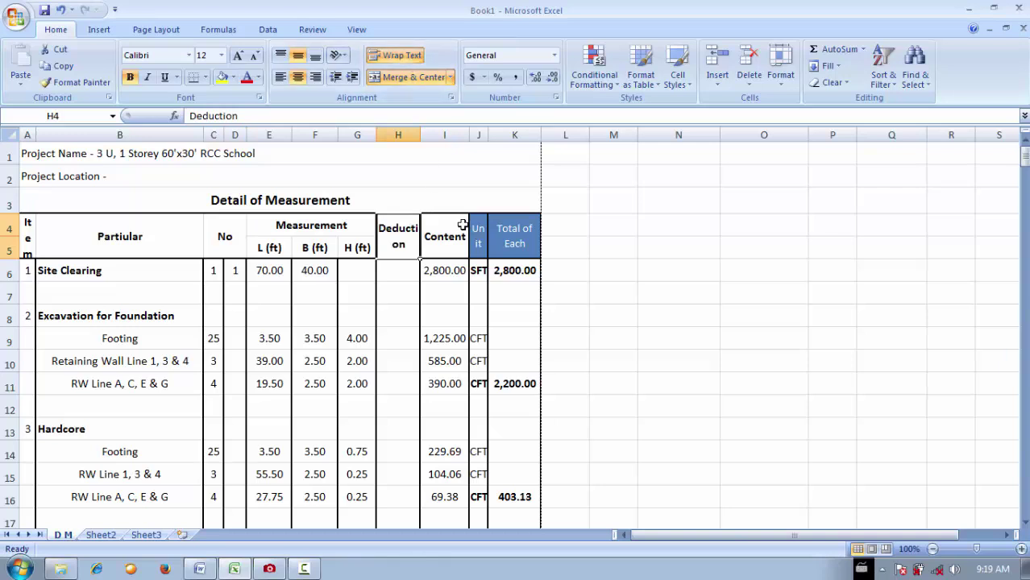
left_click(611, 244)
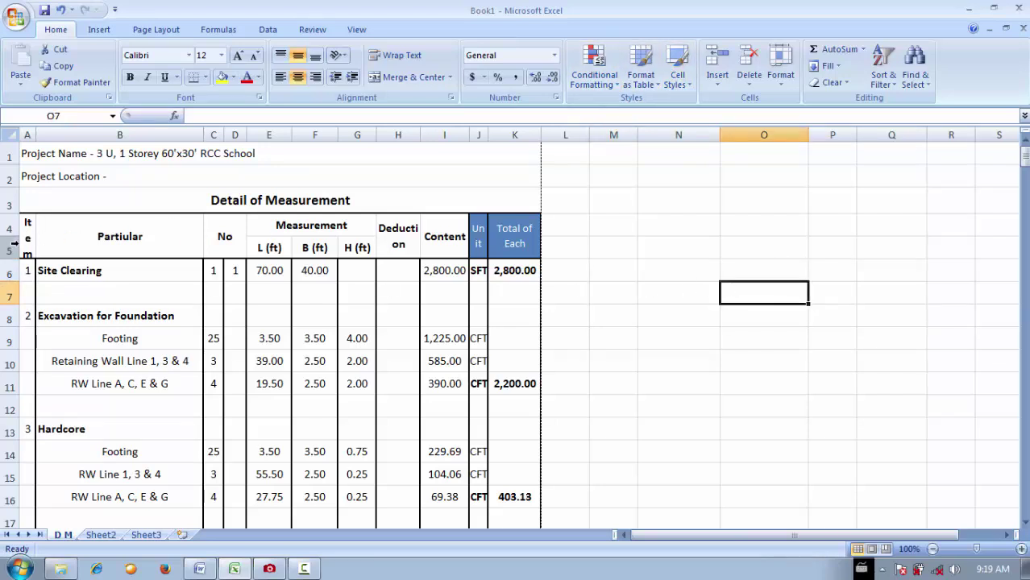
Reset the whole table header A4:K5 to the Normal cell style.
left_click(28, 228)
left_click_drag(30, 225, 516, 228)
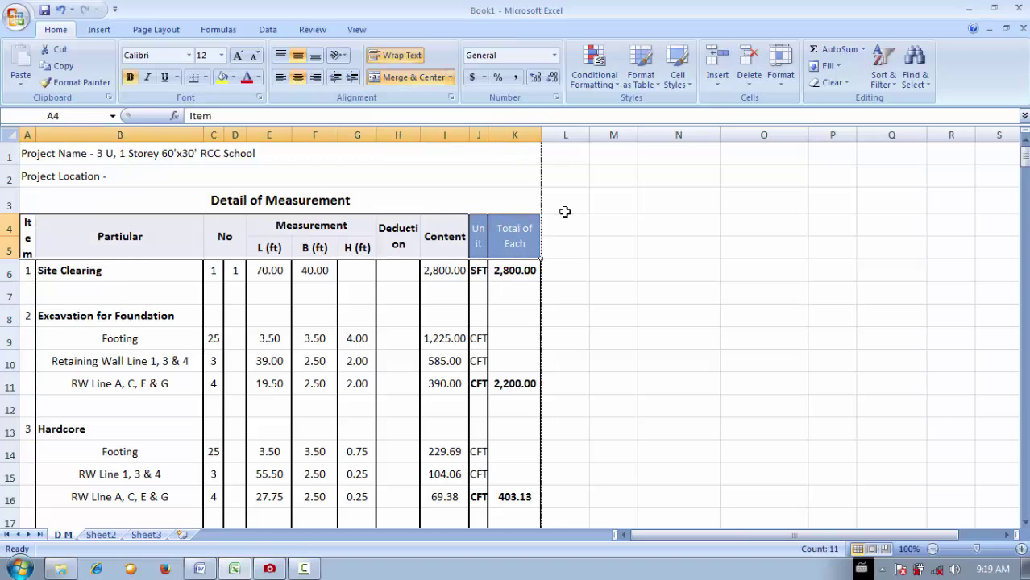
left_click(683, 85)
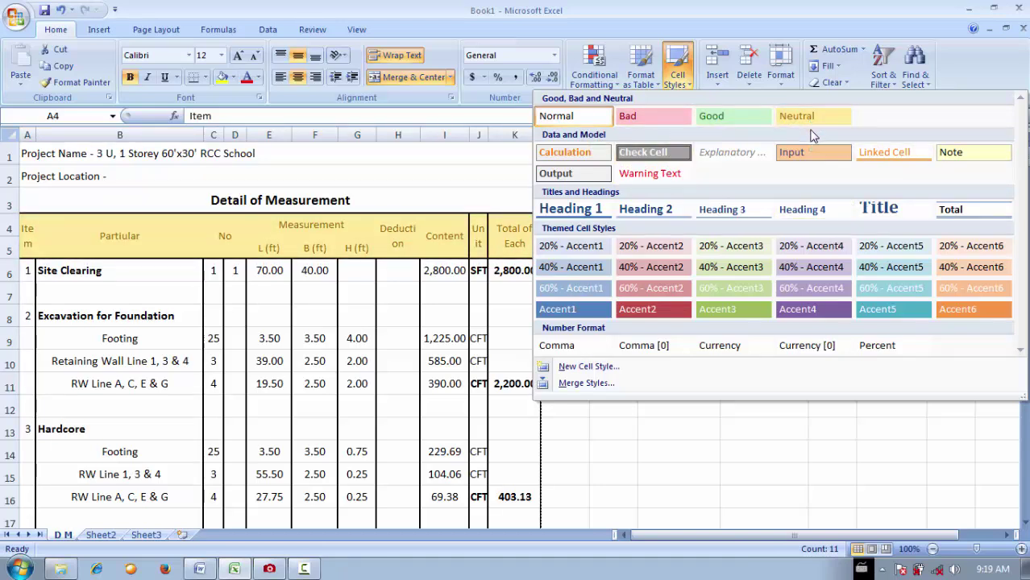
left_click(568, 120)
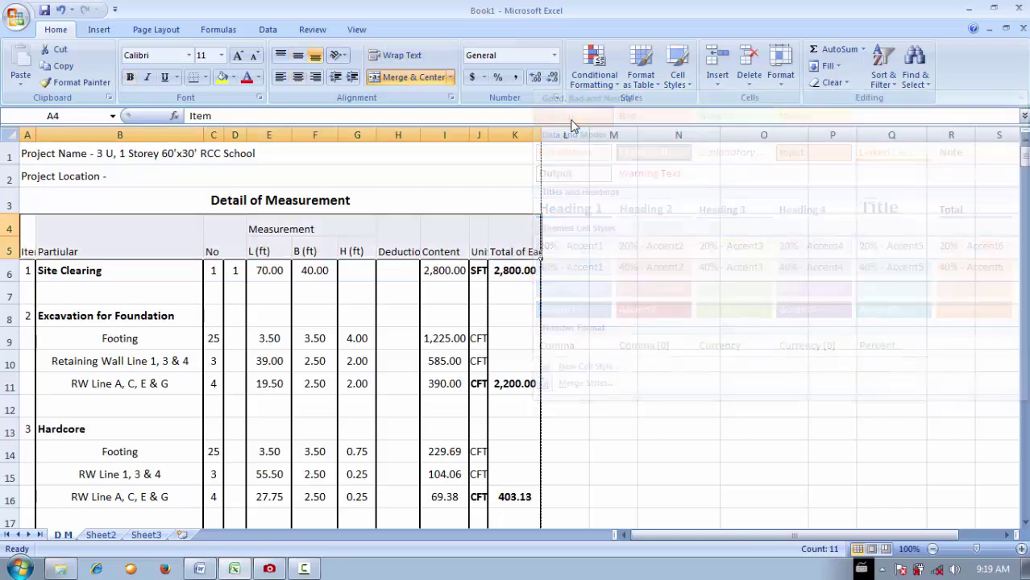
Format header cells A4:K5 as bold, font size 12, centred horizontally and vertically, with wrapped text.
left_click(221, 55)
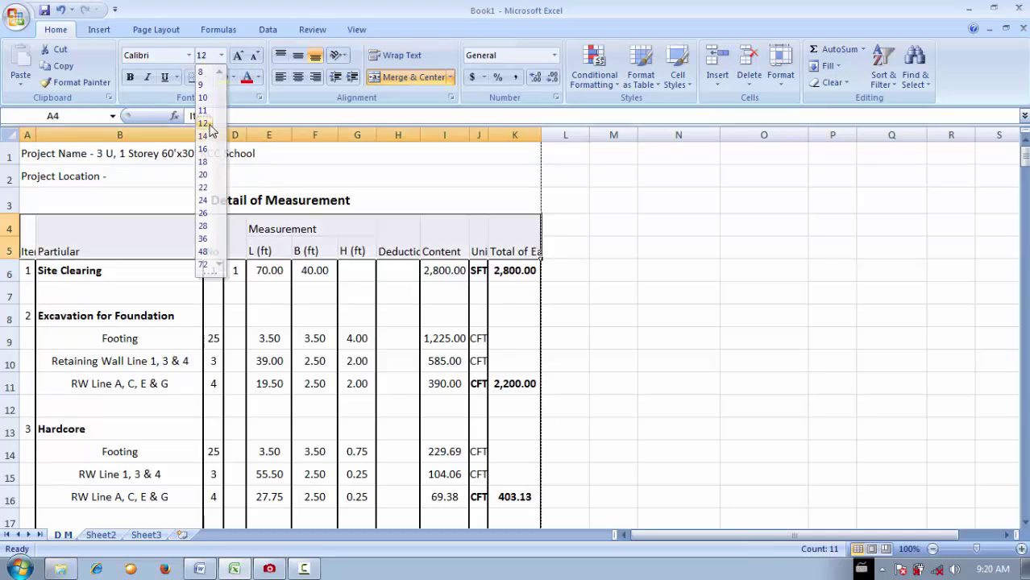
left_click(206, 124)
left_click(130, 79)
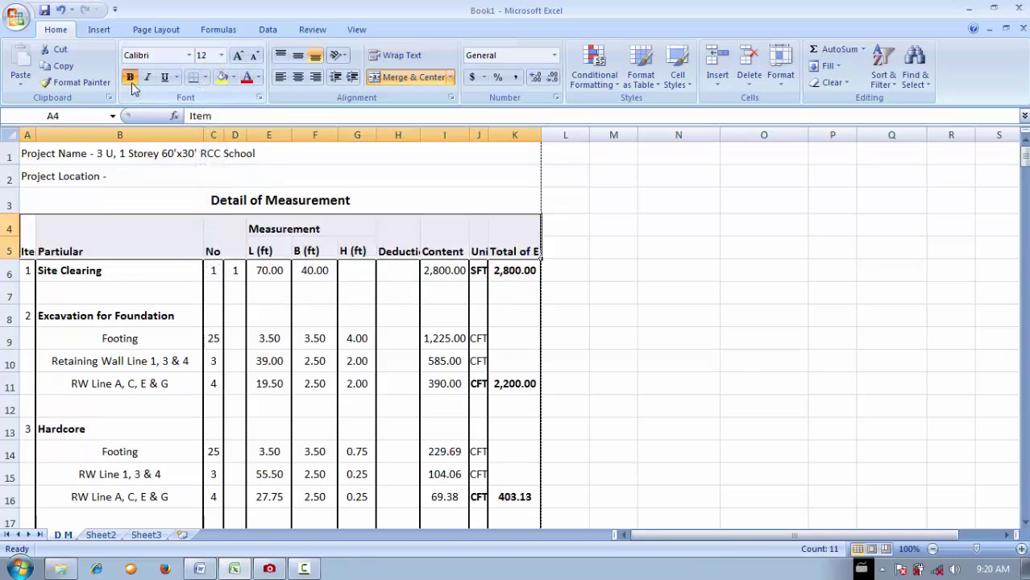
left_click(297, 56)
left_click(295, 77)
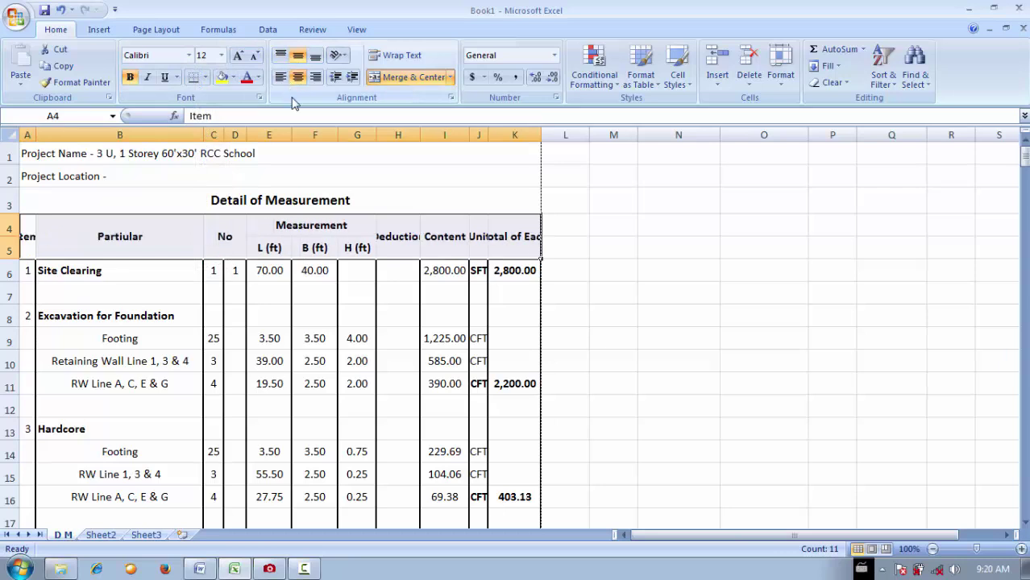
left_click(402, 58)
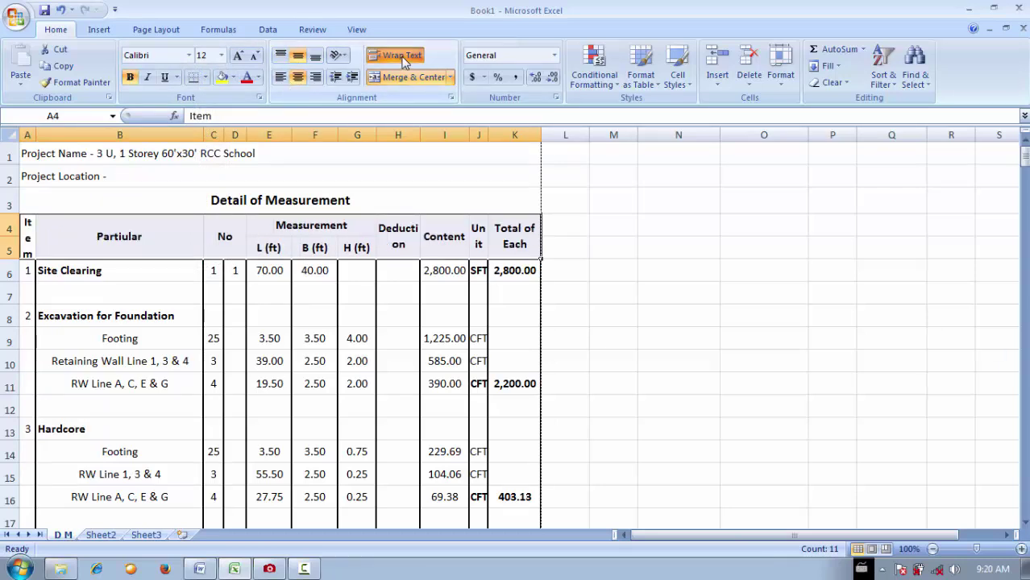
left_click(738, 355)
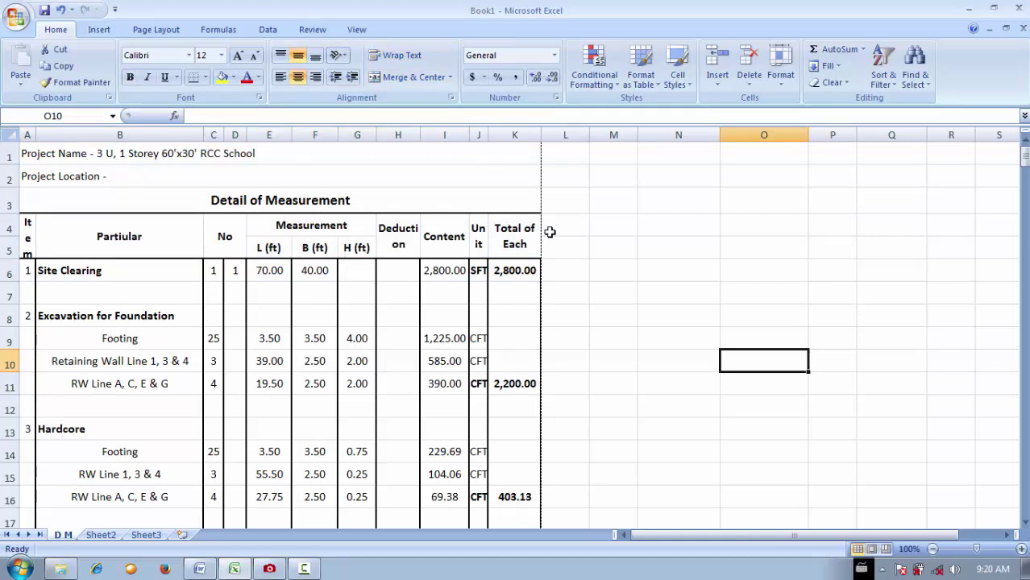
Add thick left, right and inside vertical borders to header cells A4:K5, and slightly increase the height of row 5.
left_click_drag(522, 245, 27, 225)
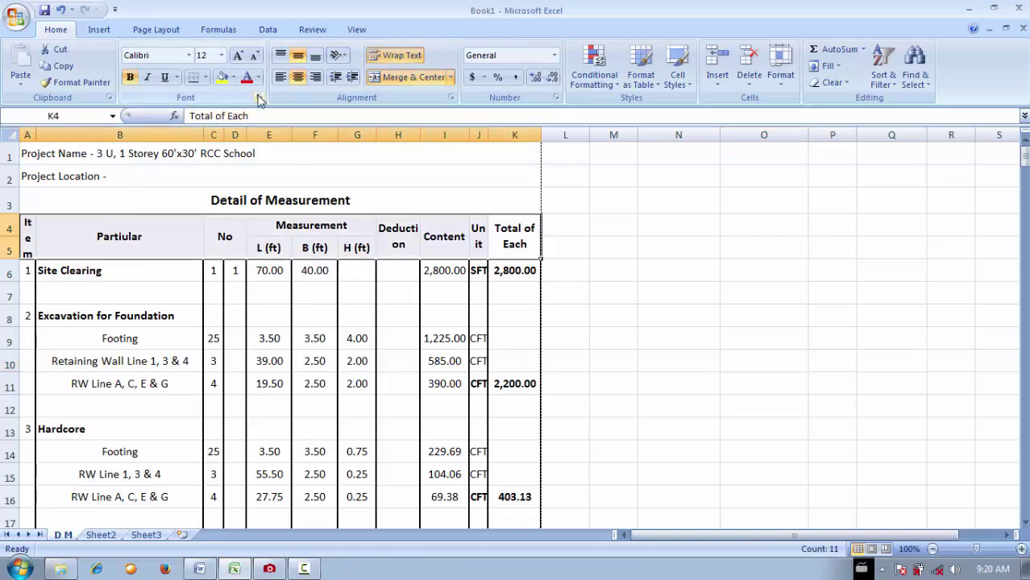
left_click(258, 97)
left_click(466, 183)
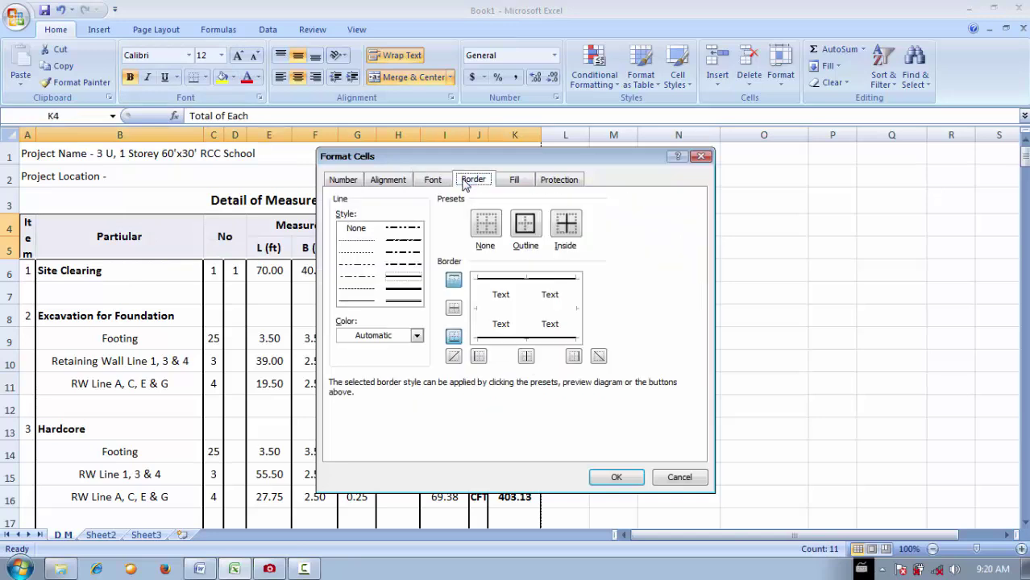
left_click(527, 300)
left_click(479, 314)
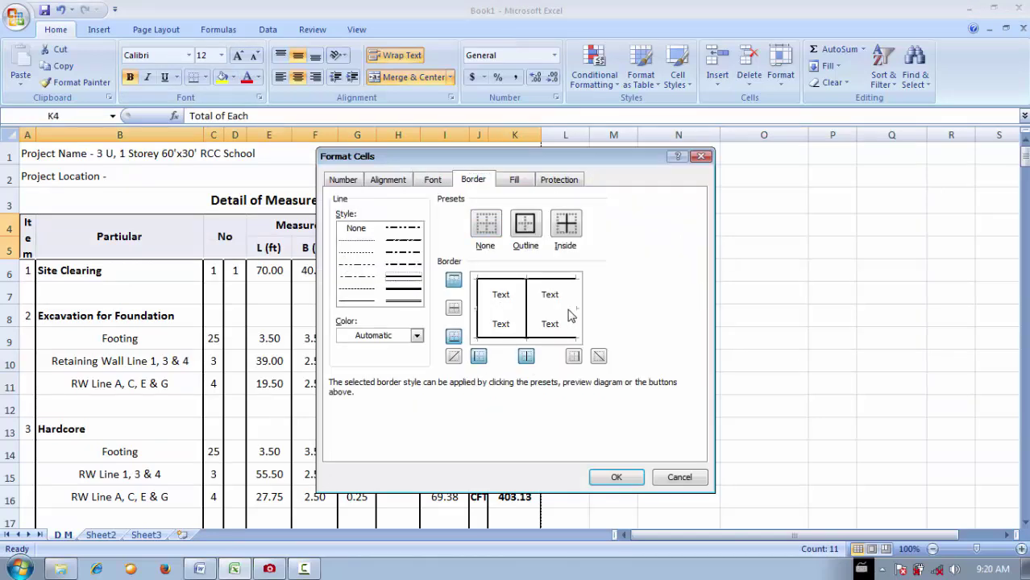
left_click(572, 314)
left_click(625, 476)
left_click(696, 408)
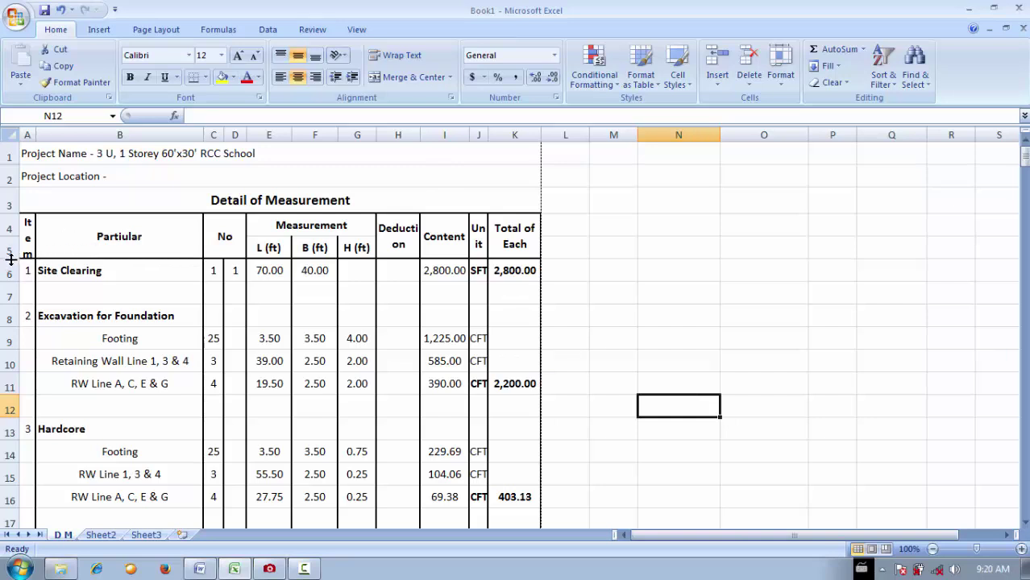
left_click_drag(10, 258, 10, 259)
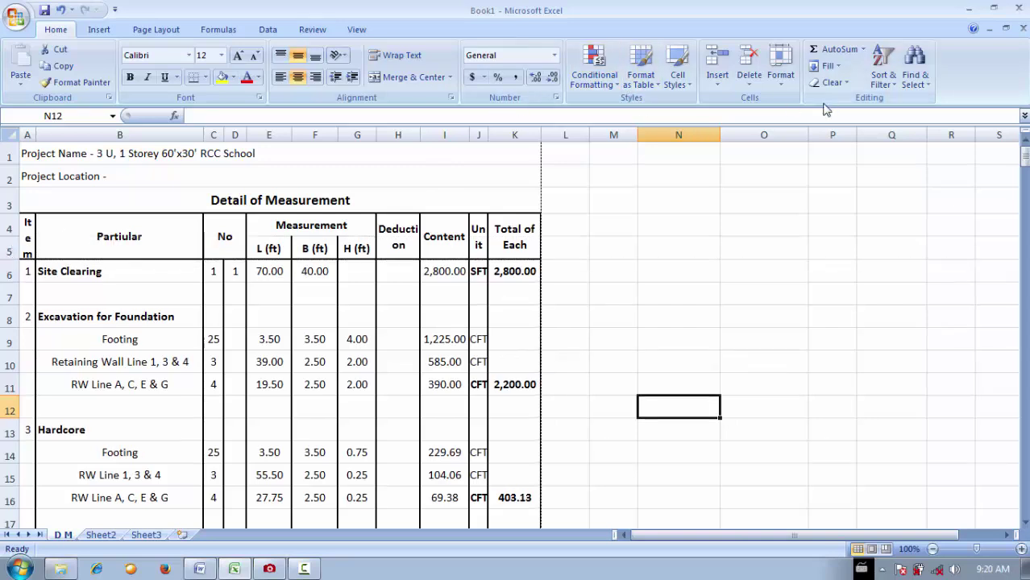
Review the measurement rows and their borders from the brick wall items down to the Roof Beam rebar section.
scroll(312, 267, "down", 9)
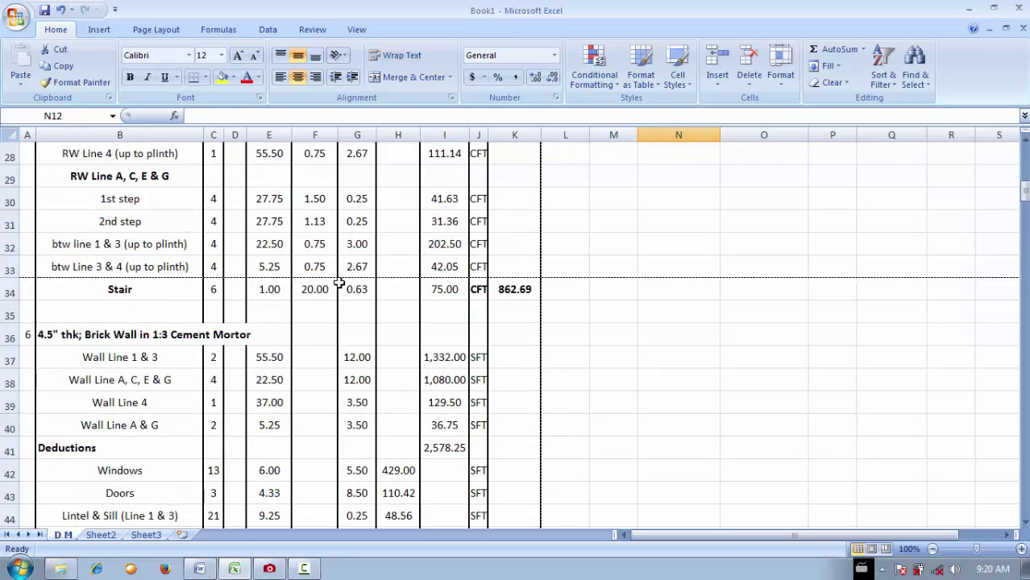
scroll(197, 298, "down", 10)
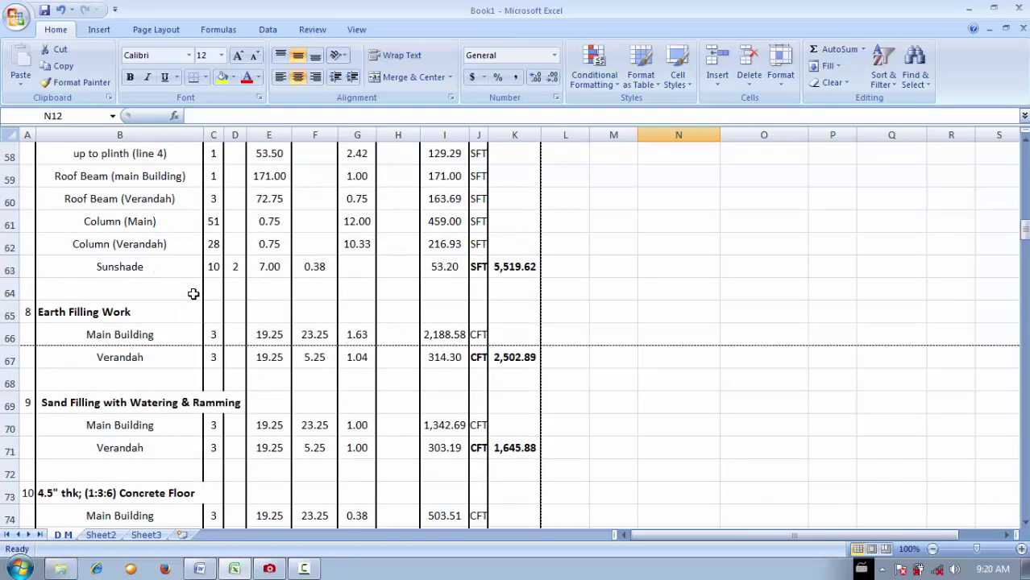
scroll(354, 373, "down", 2)
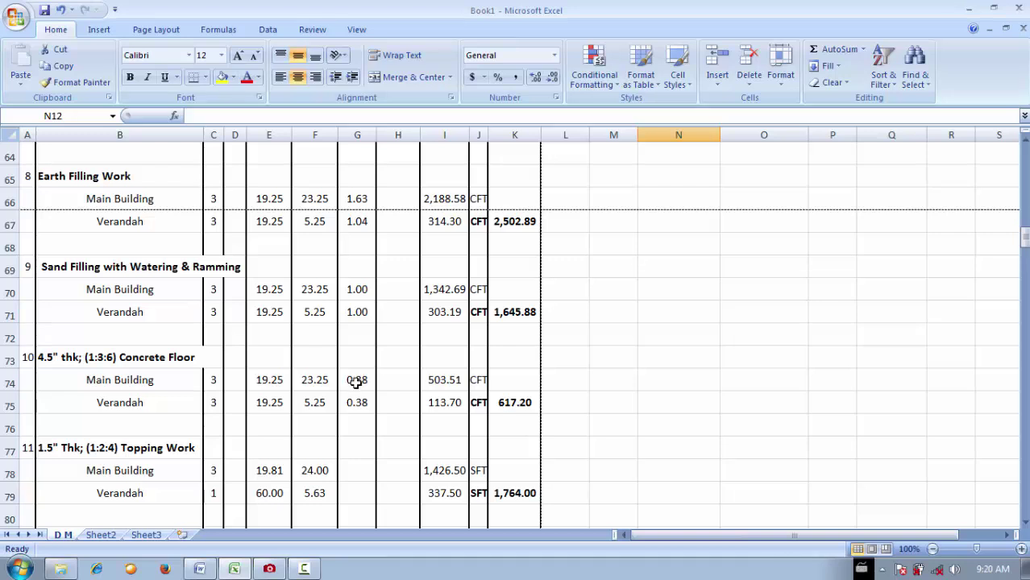
scroll(357, 382, "down", 2)
scroll(64, 362, "down", 3)
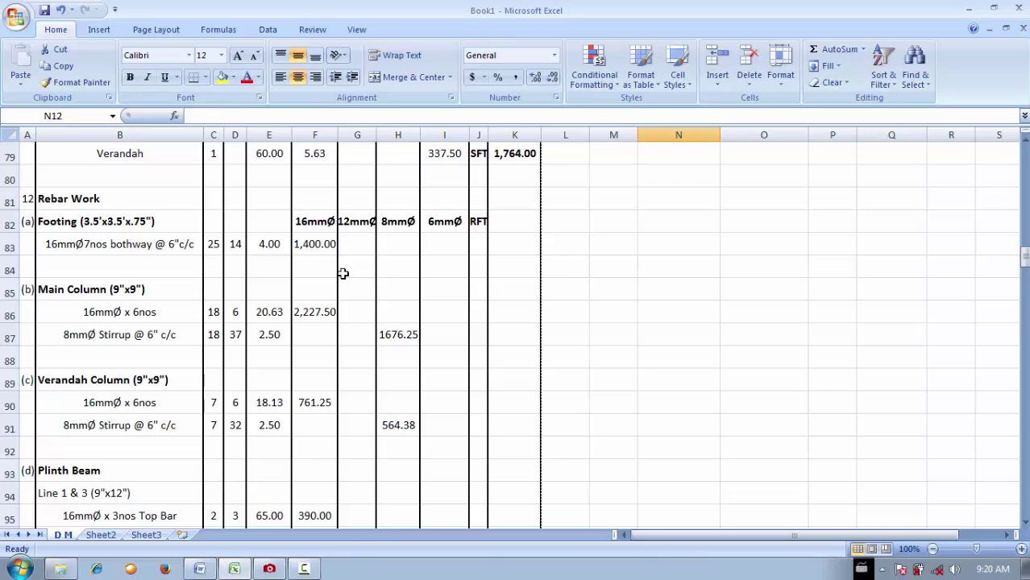
scroll(343, 273, "down", 6)
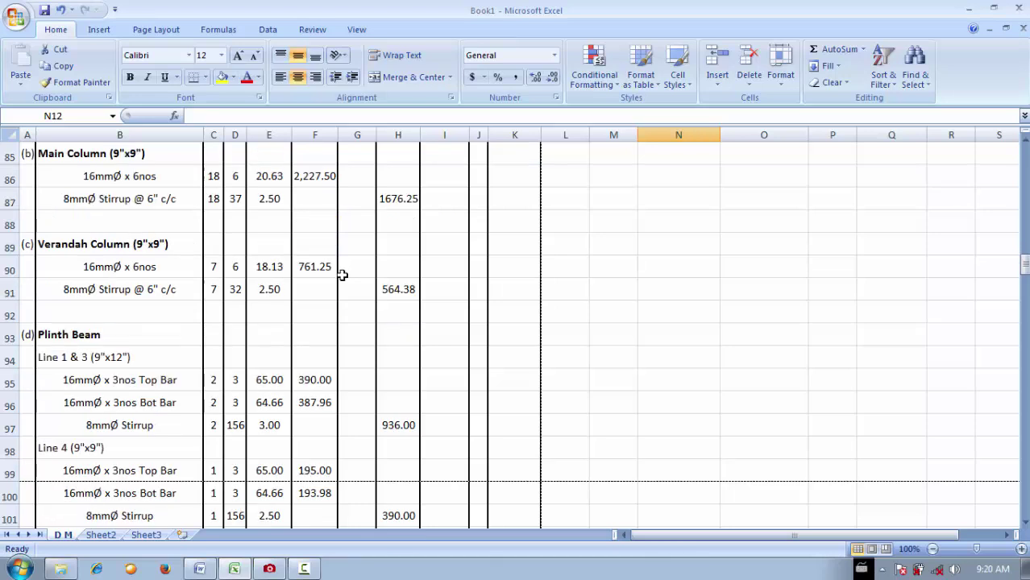
scroll(341, 277, "down", 4)
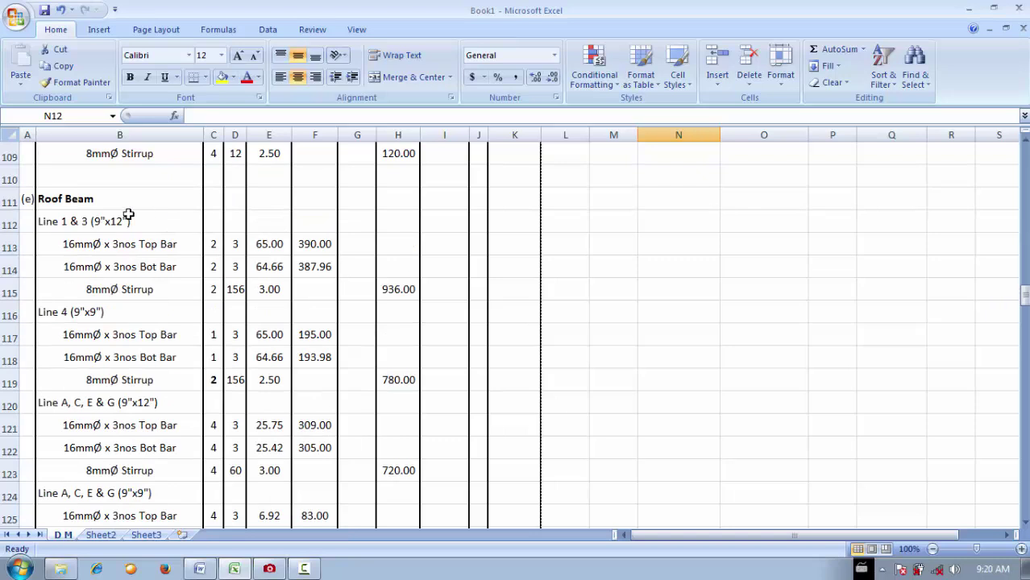
Set the first count of the 8mmØ Stirrup row under Line 4 (9"x9"), cell C119, to 1 and remove its bold formatting.
left_click(213, 384)
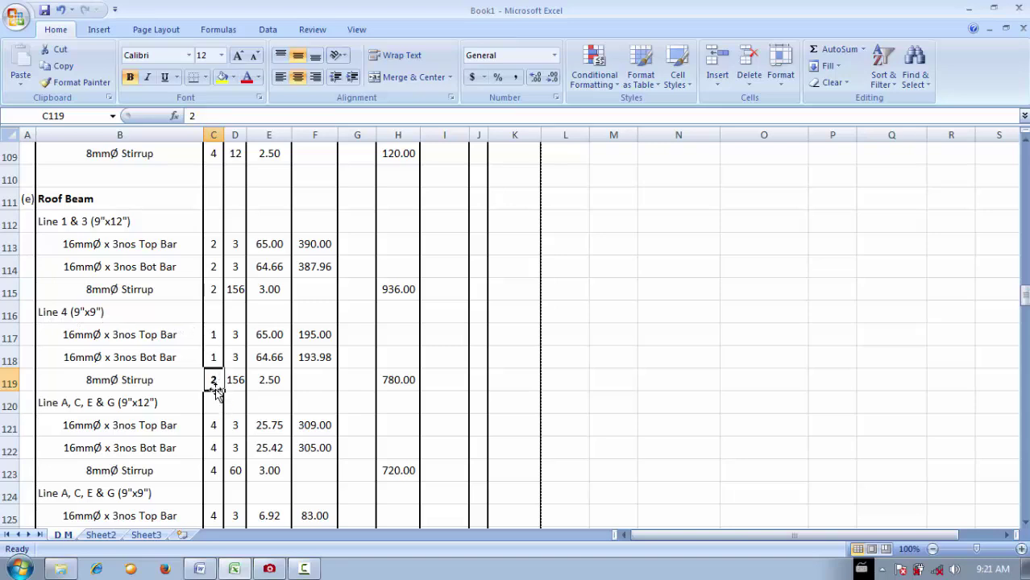
left_click(358, 380)
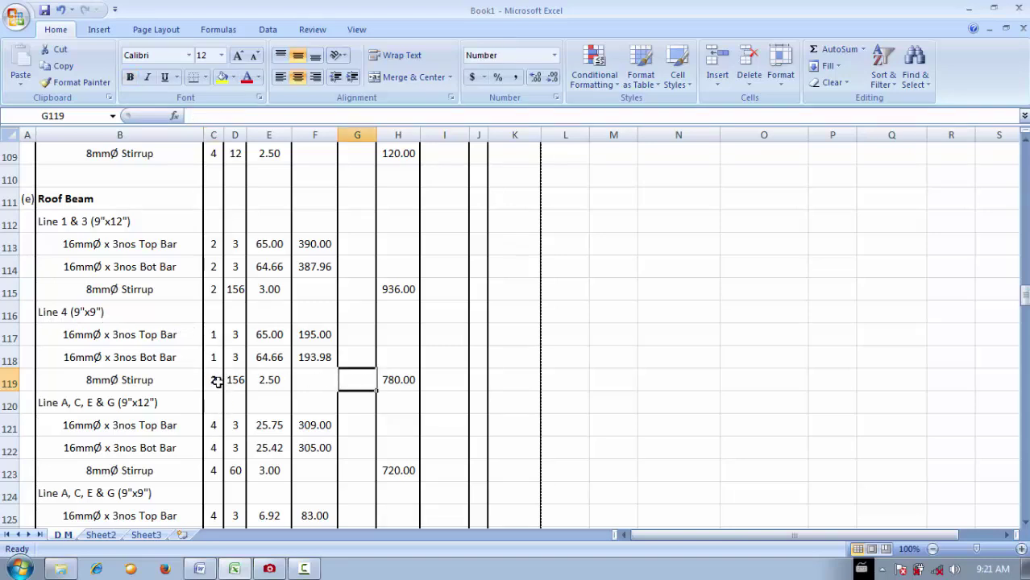
left_click(216, 382)
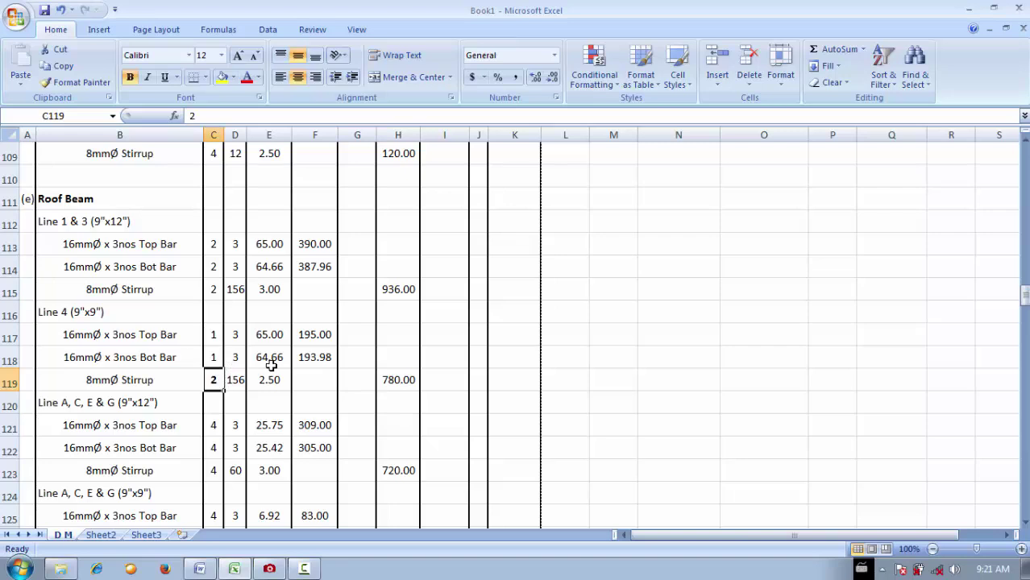
type("1")
key("Return")
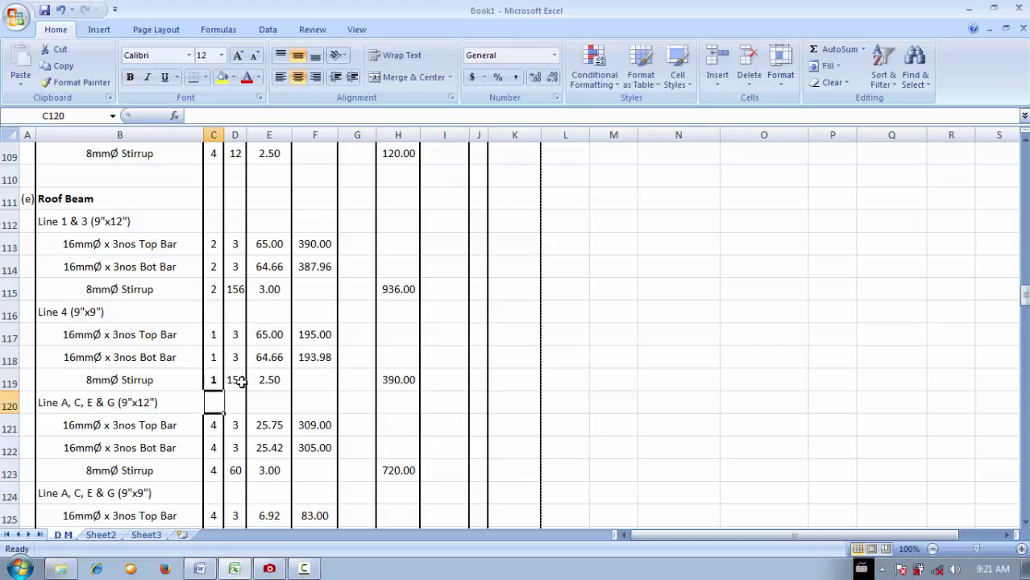
left_click(211, 384)
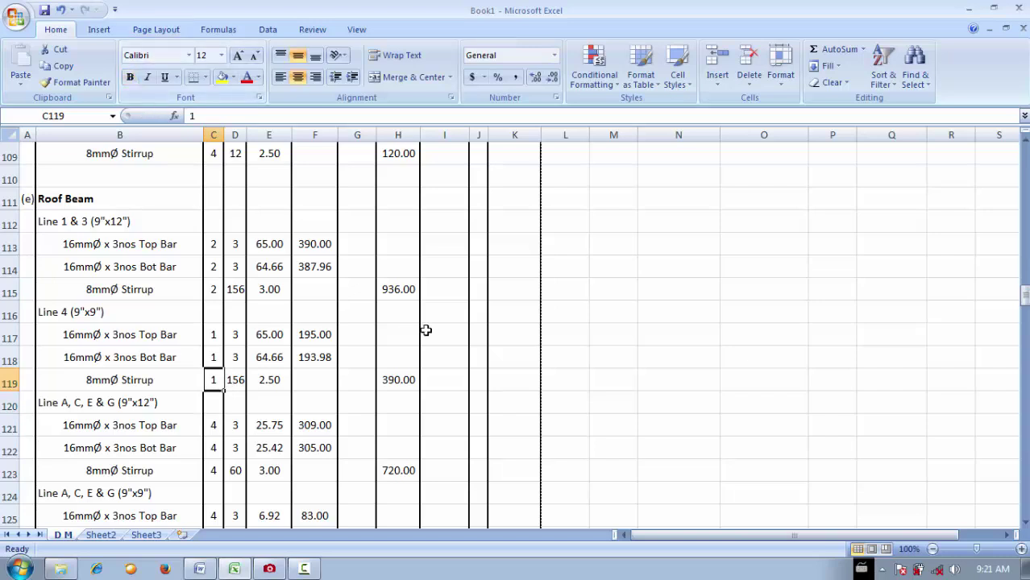
Set the Footings count under (1:2:4) RC Concrete Work, cell C178, to 25 and remove its bold formatting.
scroll(425, 329, "down", 3)
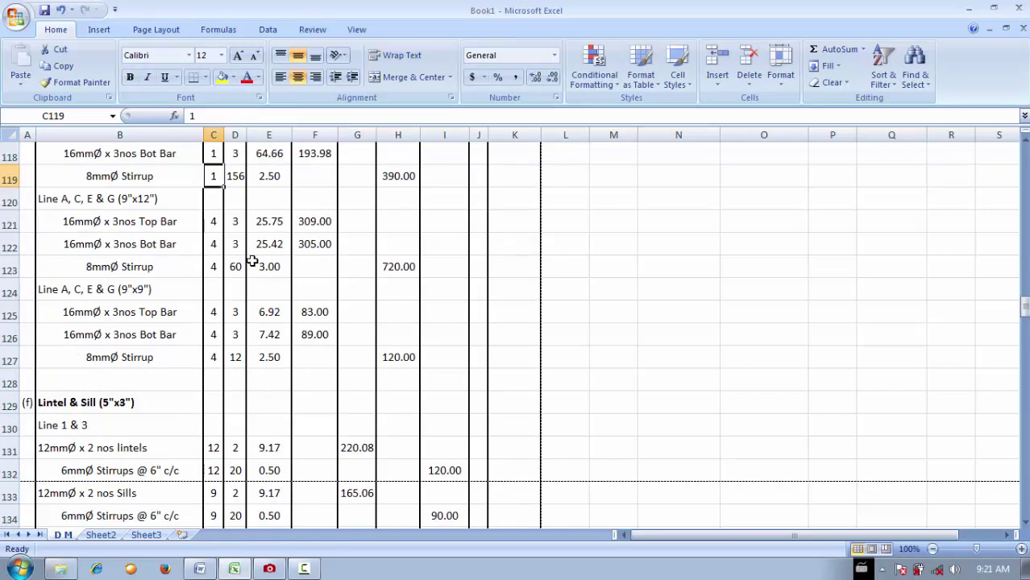
scroll(241, 266, "down", 5)
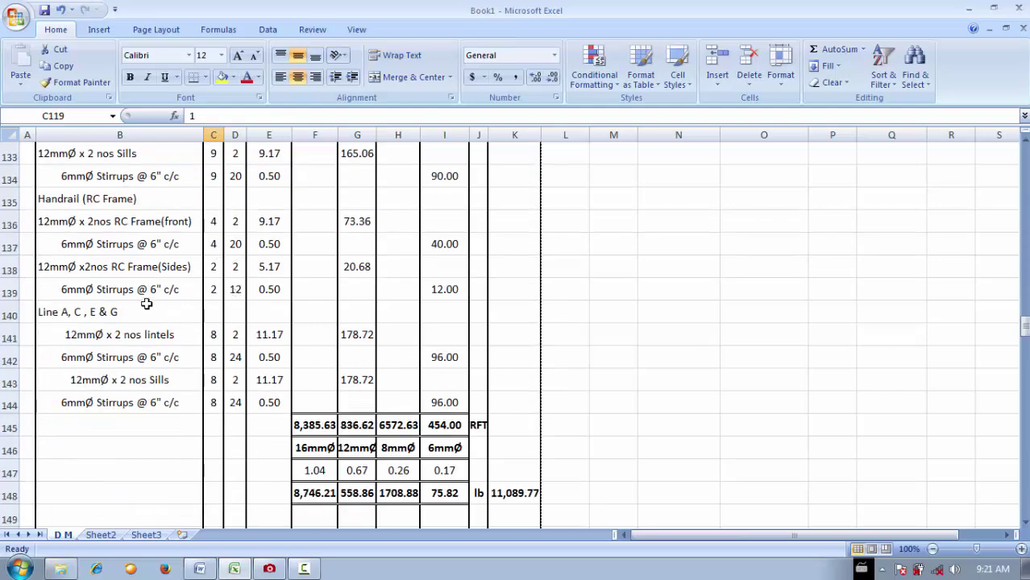
scroll(188, 253, "down", 5)
scroll(188, 253, "down", 1)
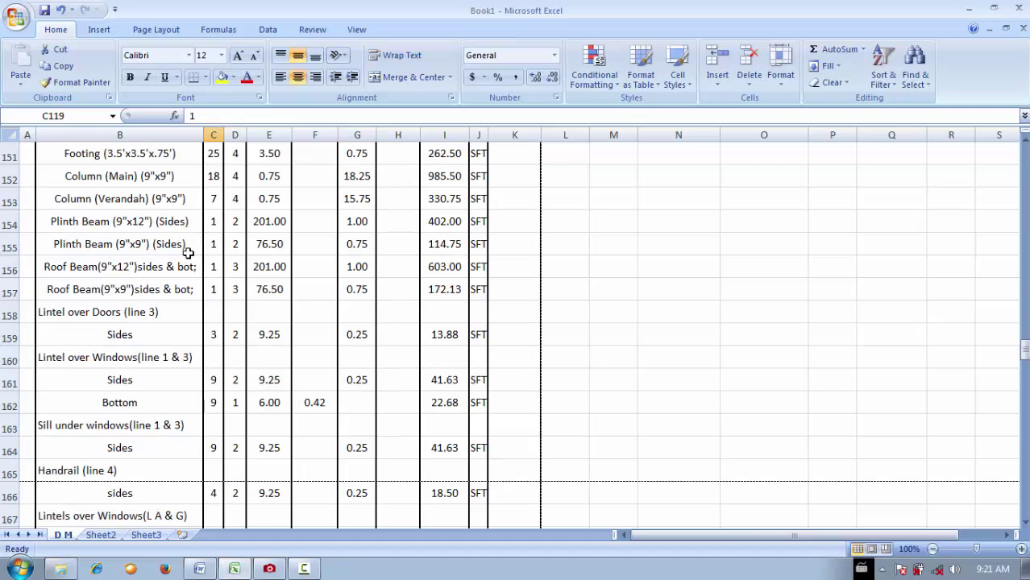
scroll(188, 253, "down", 7)
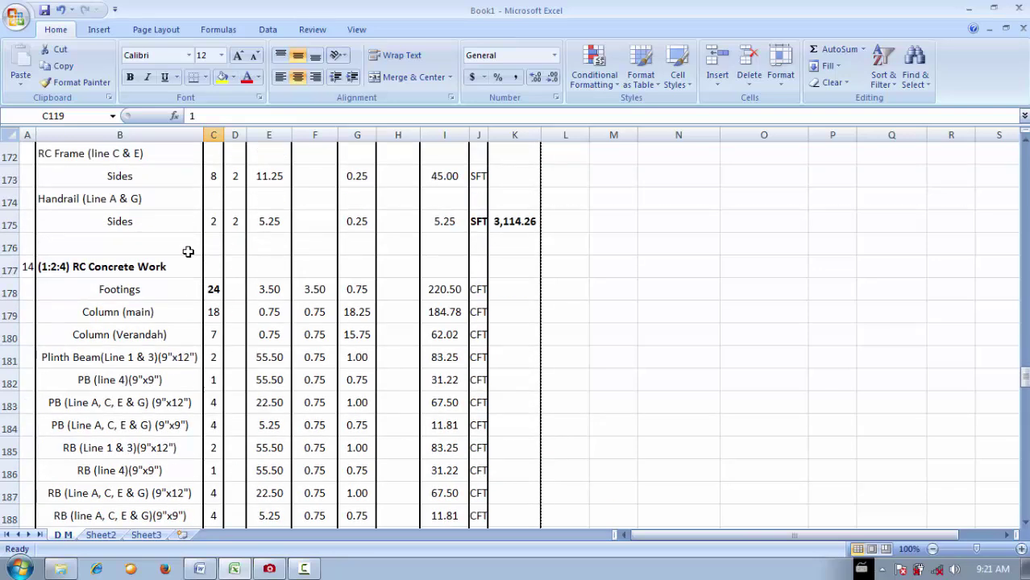
left_click(211, 292)
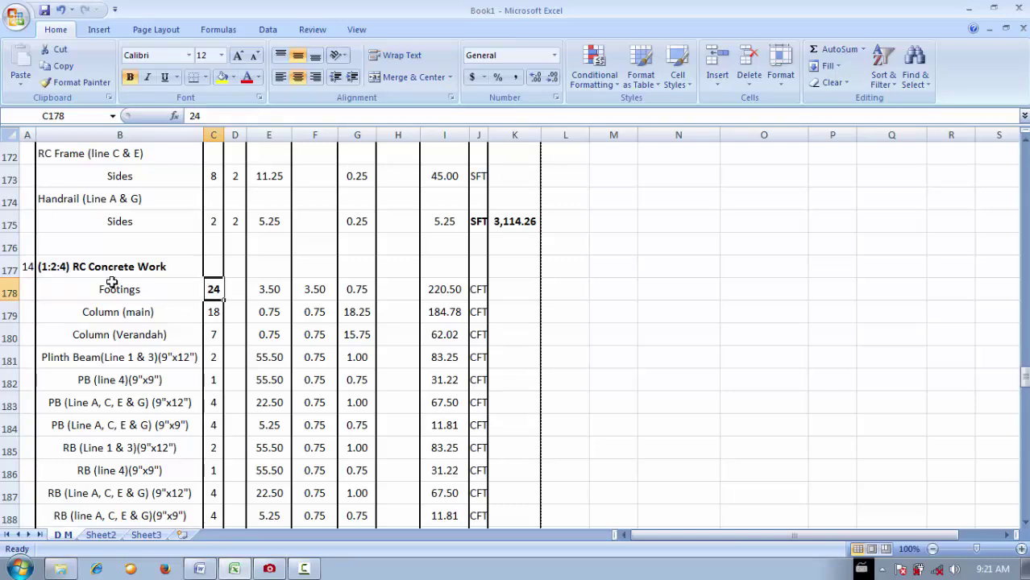
type("25")
key("Return")
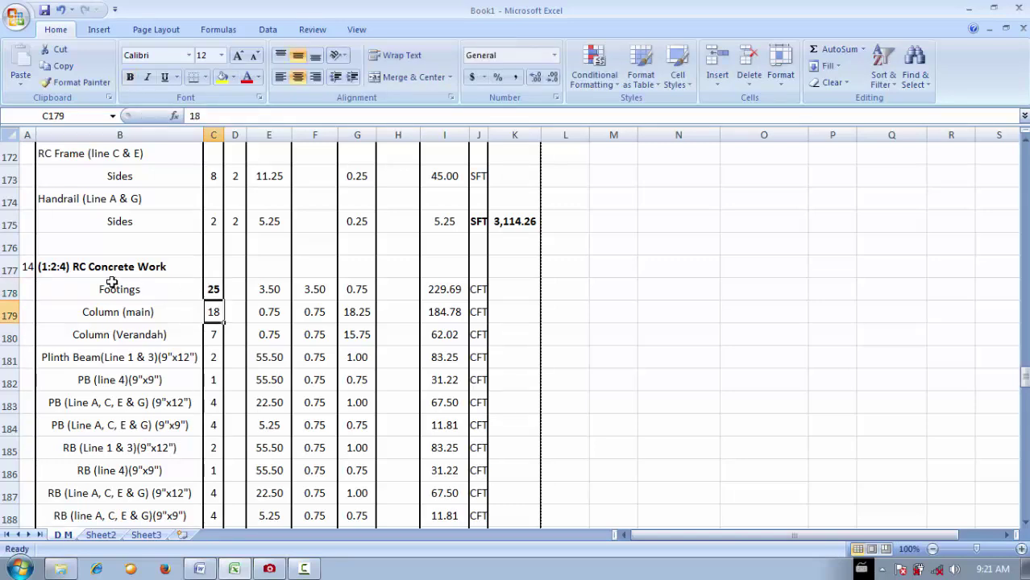
left_click(219, 291)
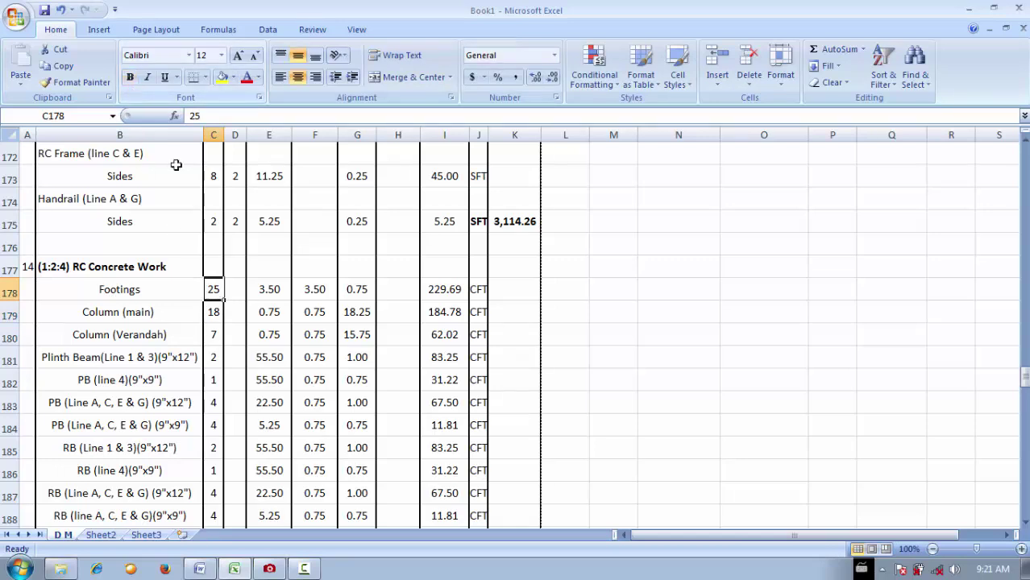
left_click(237, 286)
left_click(212, 286)
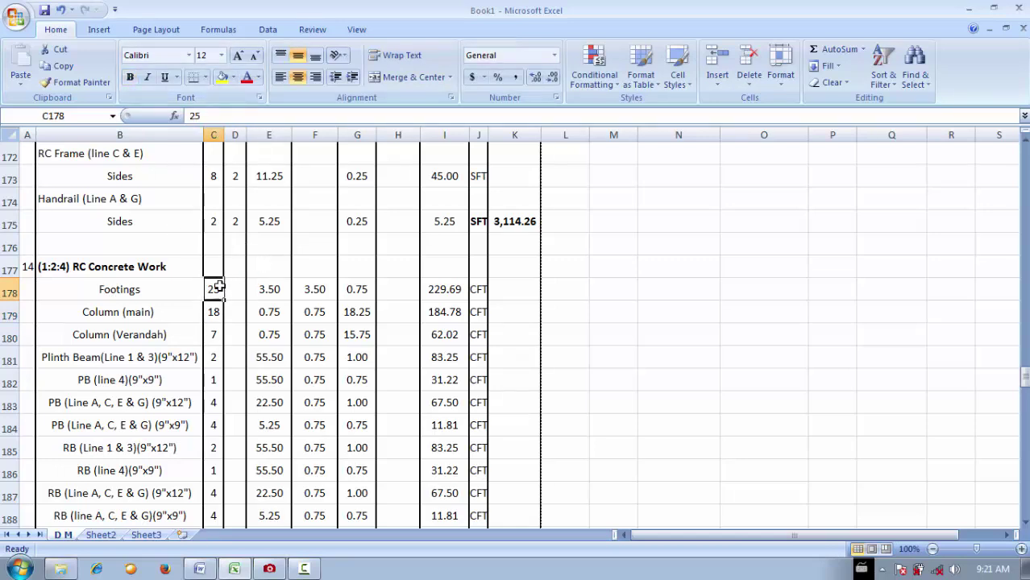
left_click(233, 289)
left_click(220, 289)
left_click(233, 291)
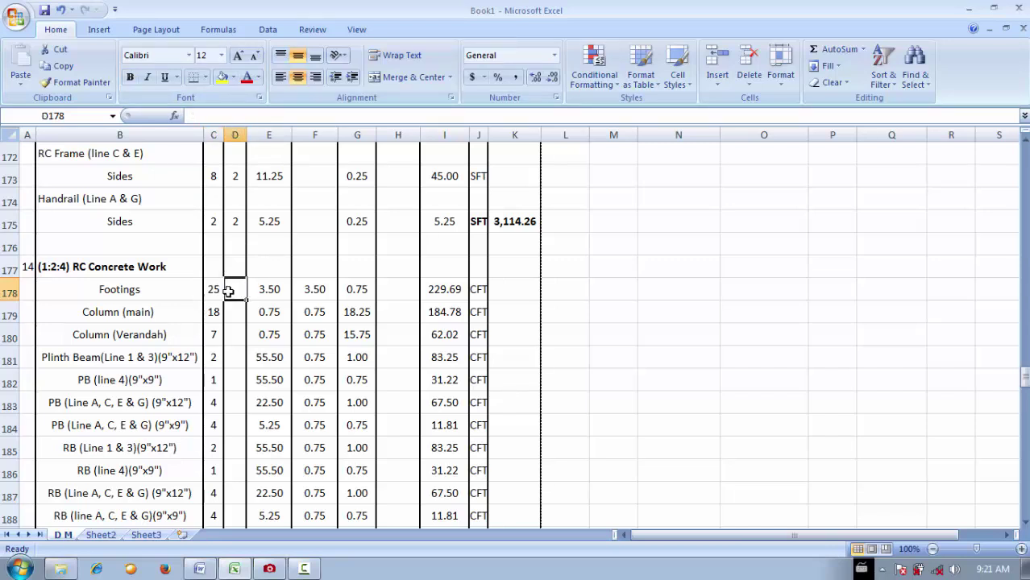
left_click(201, 289)
left_click(218, 290)
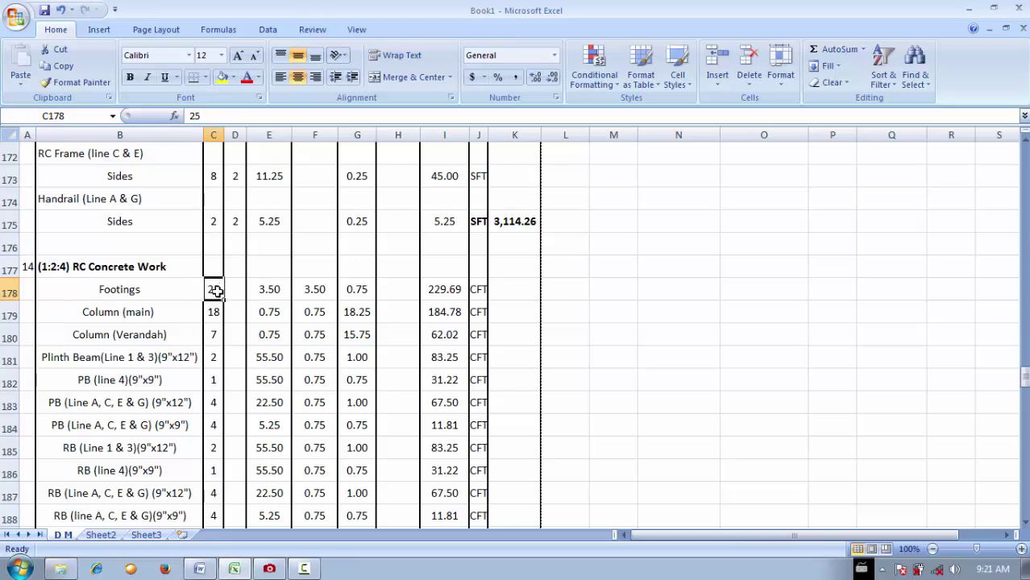
left_click(252, 286)
Review the concrete and Steel Roofing Member rows through the 3"x2" GI Purlin section, and widen column J slightly.
scroll(218, 269, "down", 4)
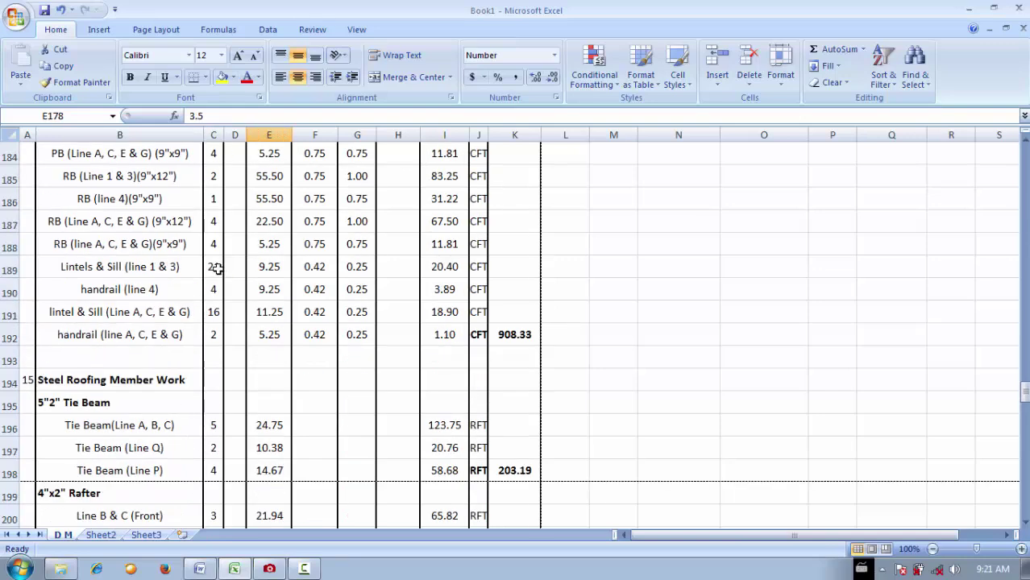
scroll(216, 268, "down", 3)
scroll(217, 242, "down", 2)
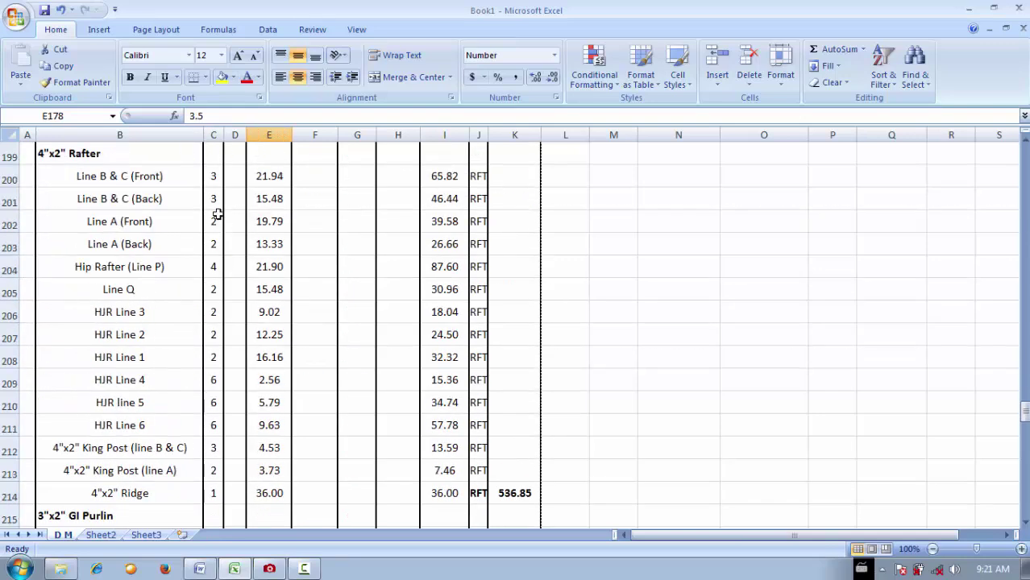
scroll(211, 363, "down", 7)
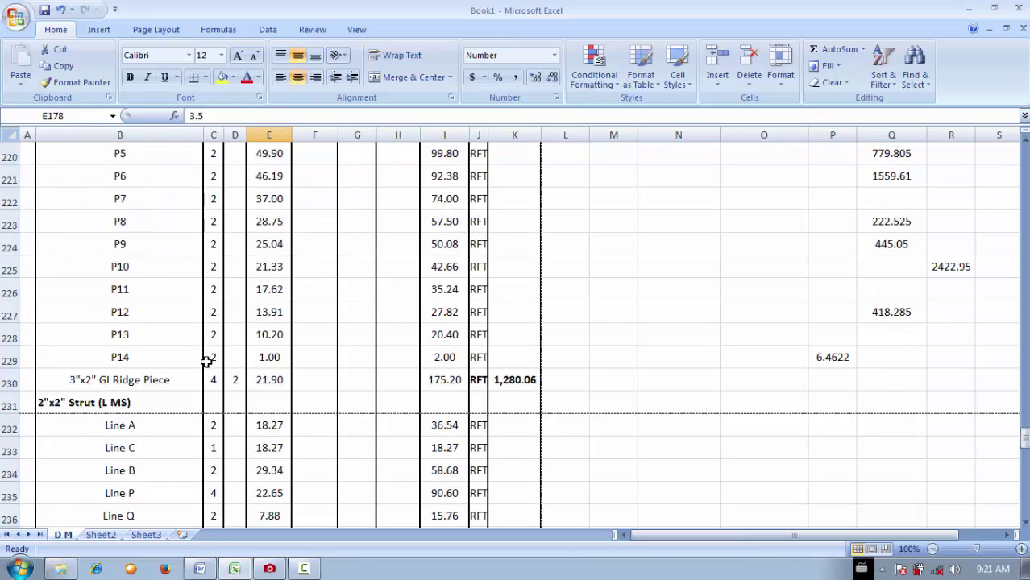
scroll(206, 361, "up", 1)
scroll(270, 448, "up", 2)
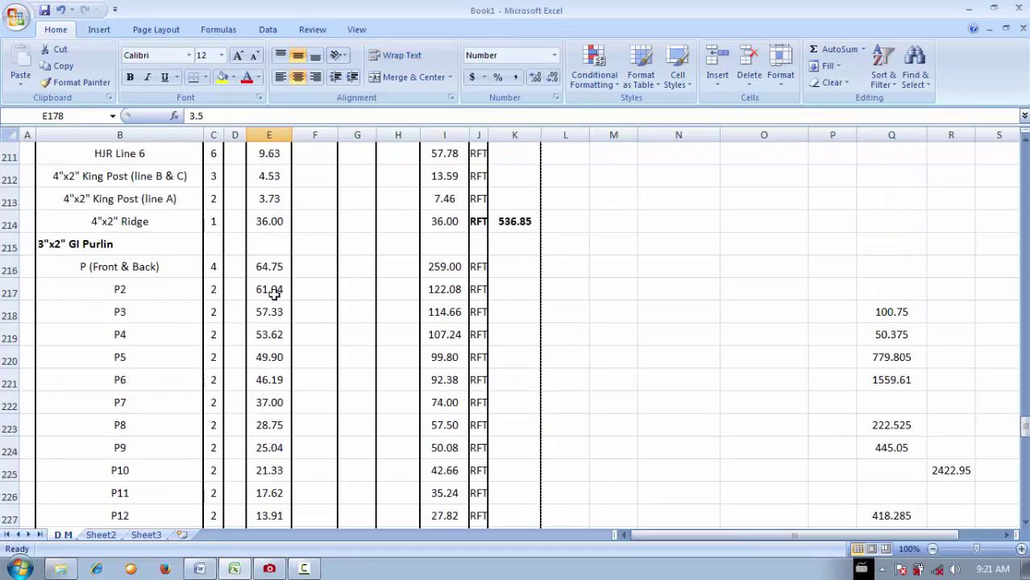
scroll(282, 367, "down", 1)
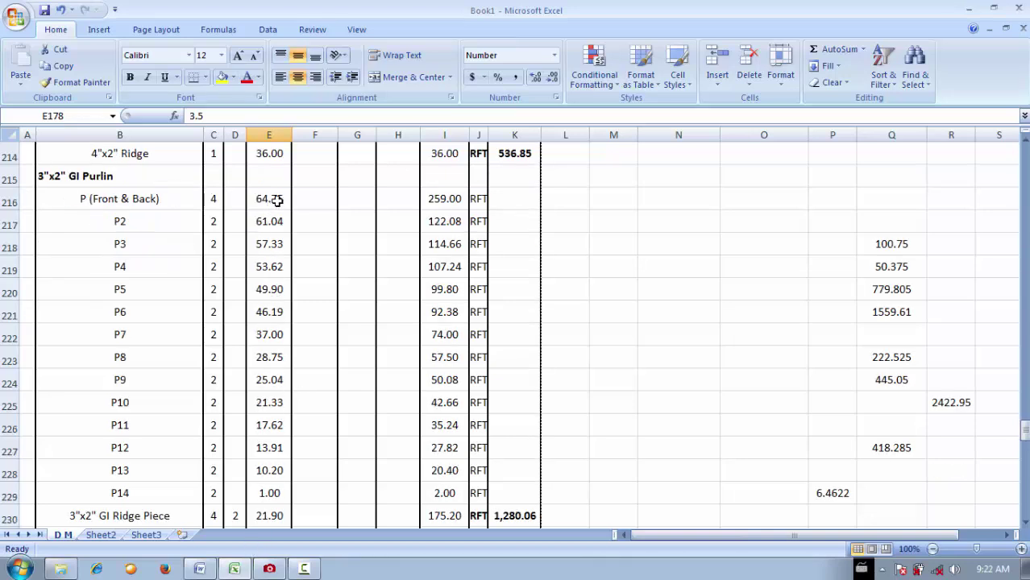
scroll(290, 425, "down", 1)
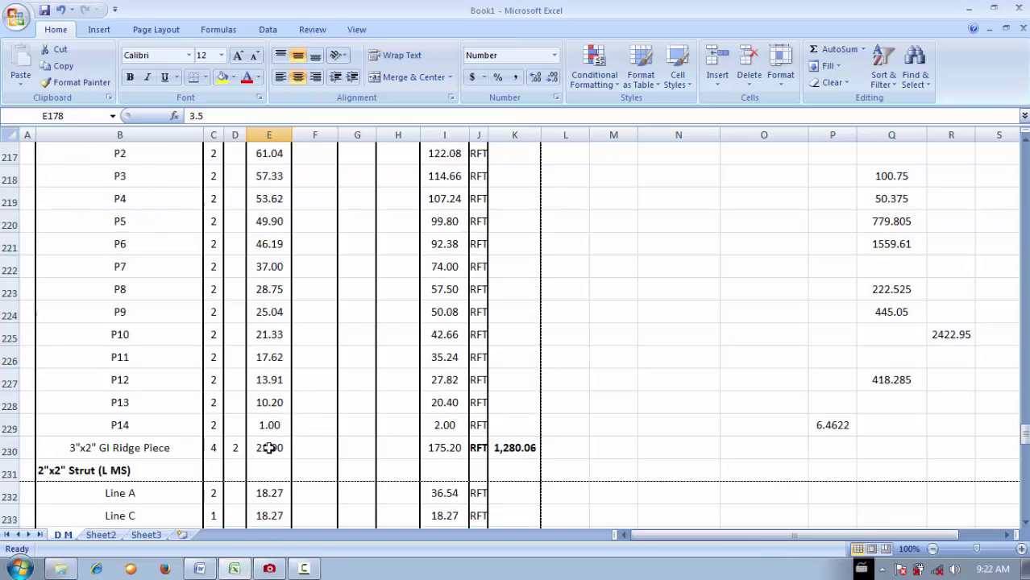
scroll(259, 224, "up", 1)
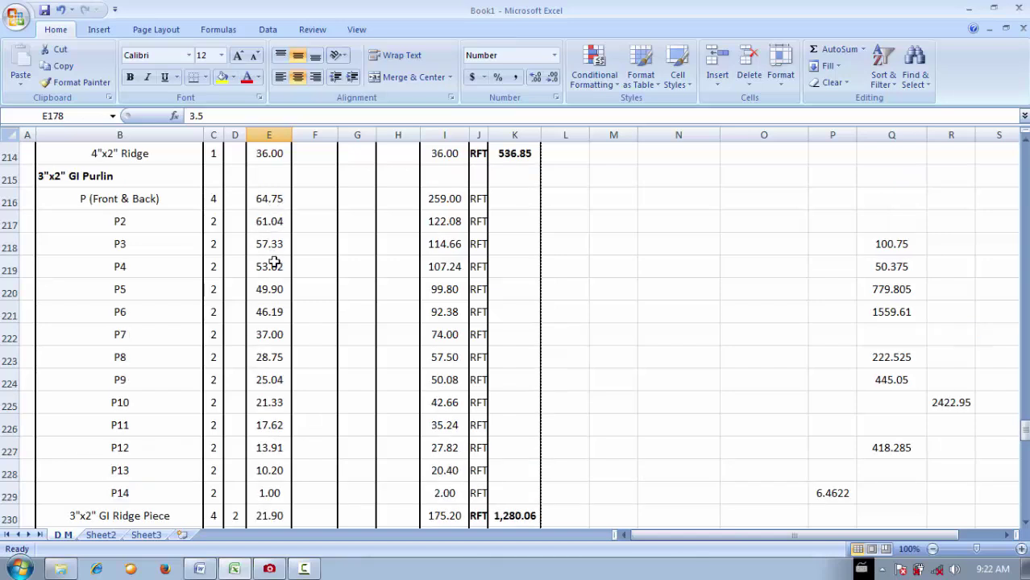
left_click_drag(488, 138, 489, 138)
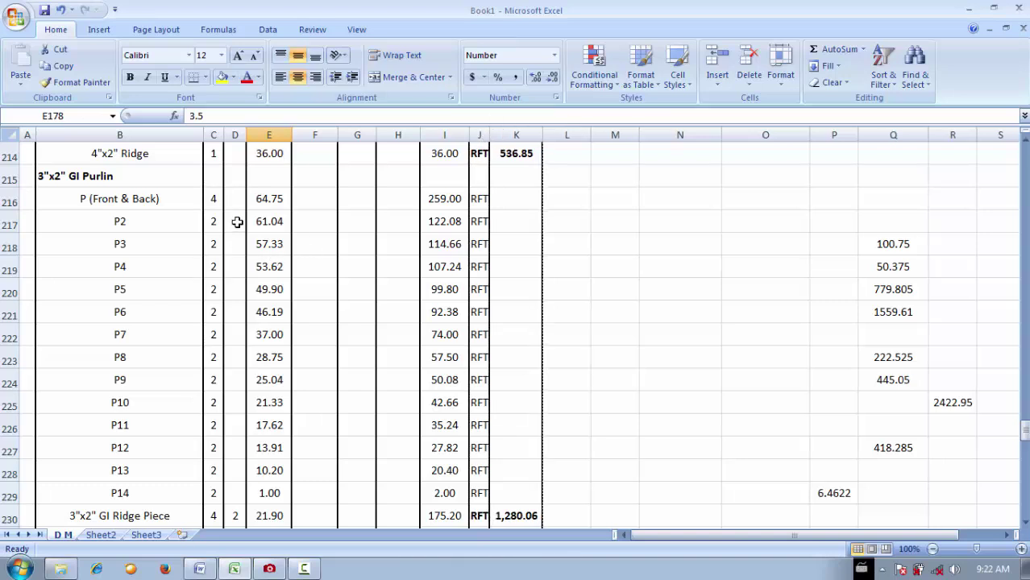
Examine the 3"x2" GI Purlin lengths and the strut, roofing sheet and ridge covering rows down to the cement board ceiling section.
left_click(263, 202)
left_click(267, 243)
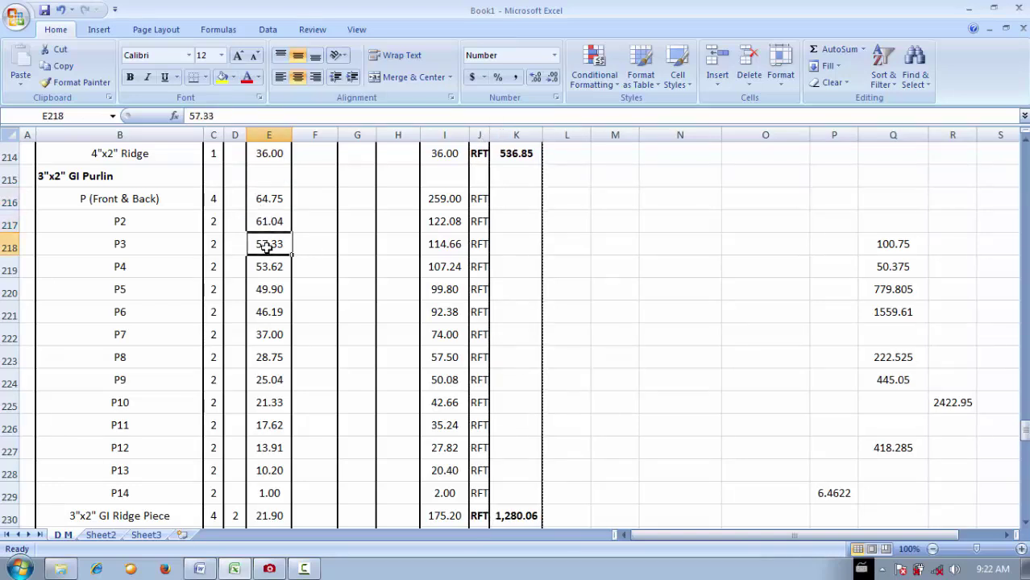
left_click(272, 288)
scroll(269, 219, "down", 3)
scroll(269, 219, "up", 3)
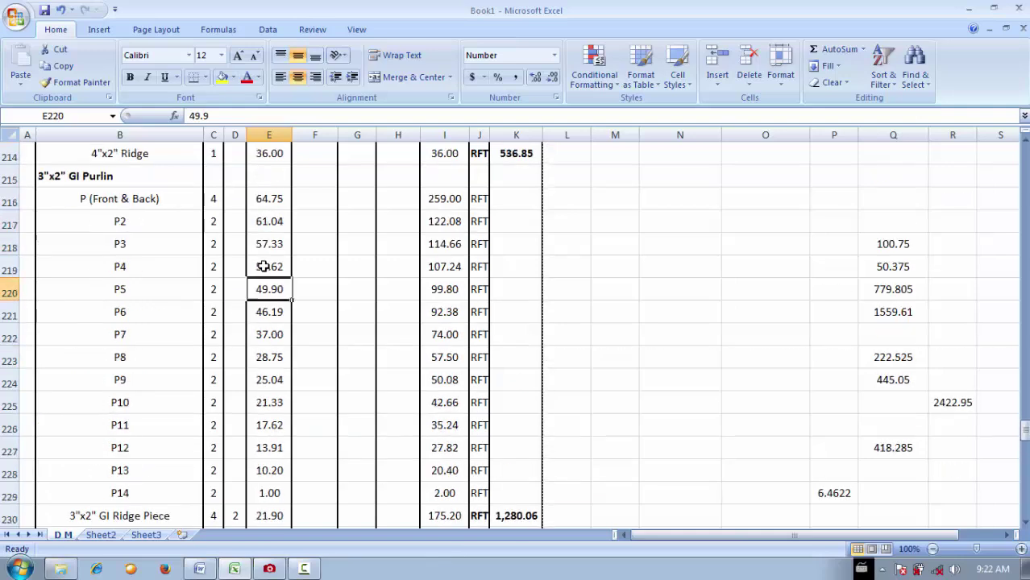
left_click(269, 314)
scroll(258, 308, "down", 5)
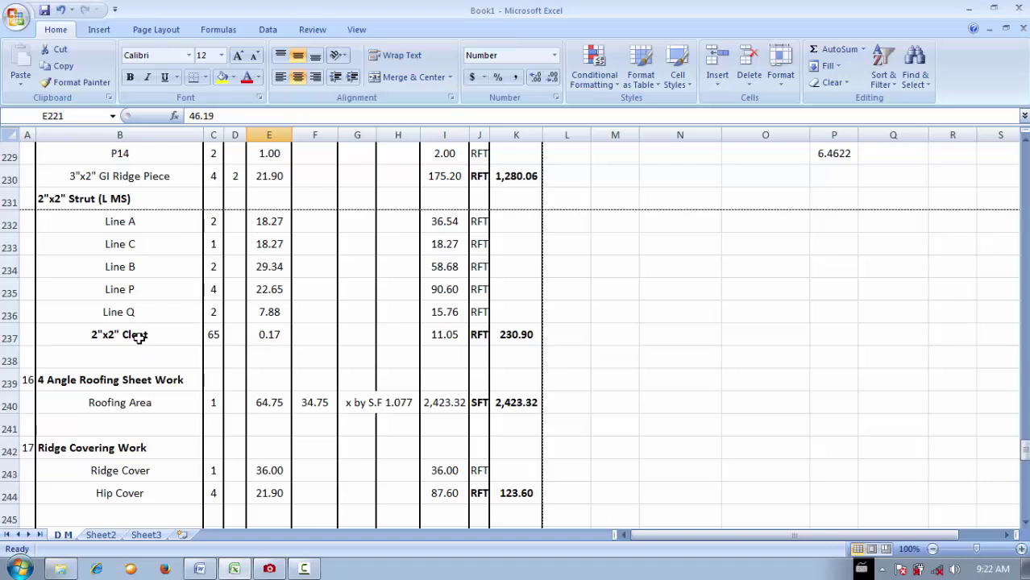
scroll(179, 331, "down", 1)
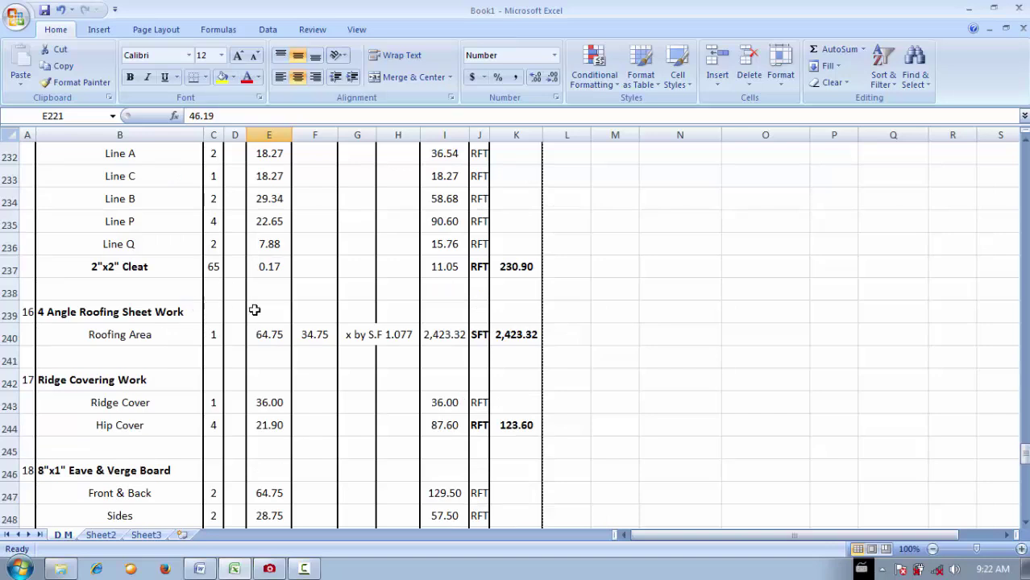
scroll(294, 353, "down", 1)
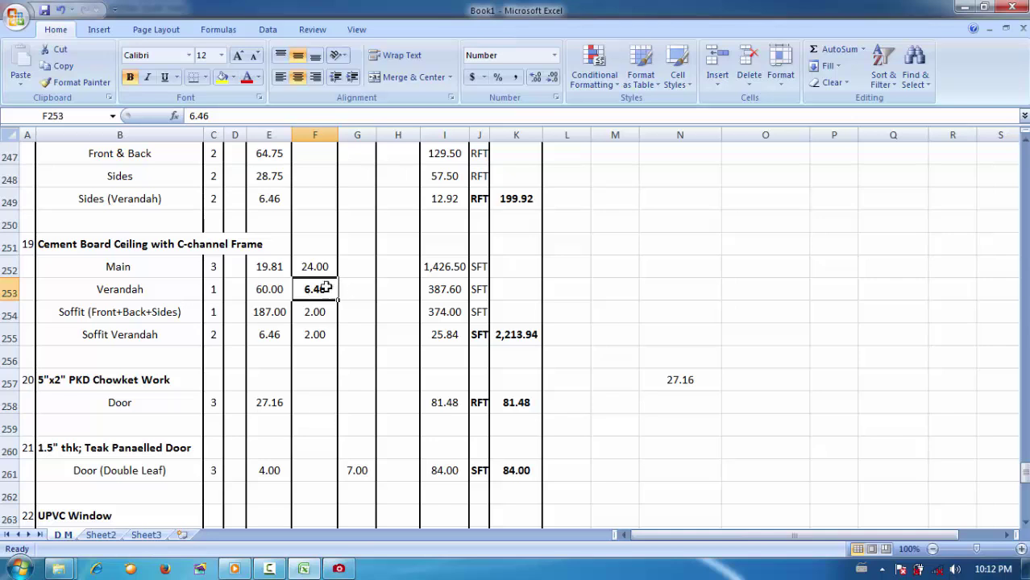
Switch to the school building drawing in ACDSee Quick View and examine the verandah roof slope in Section C-C at 70% zoom.
left_click(19, 568)
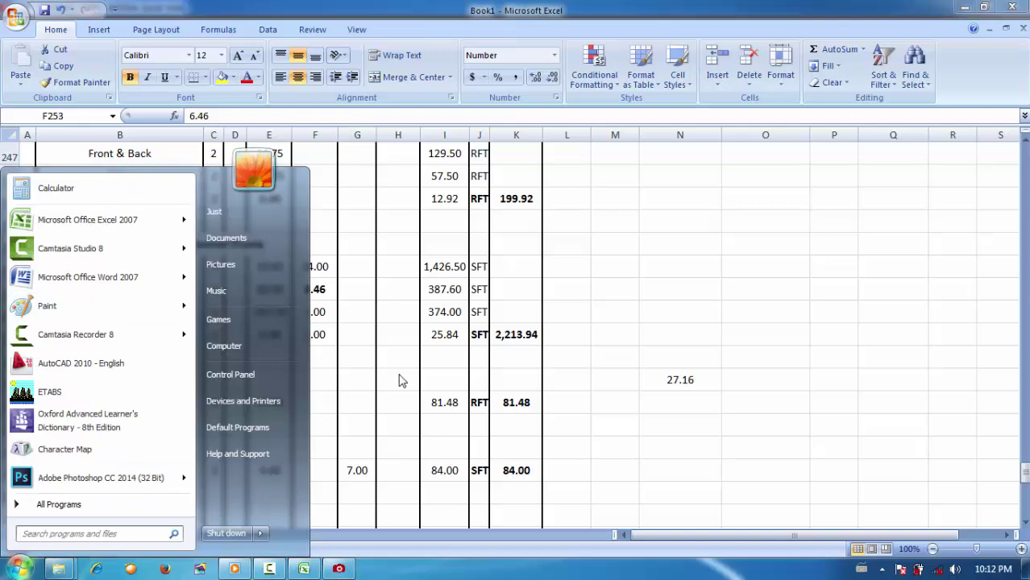
left_click(320, 292)
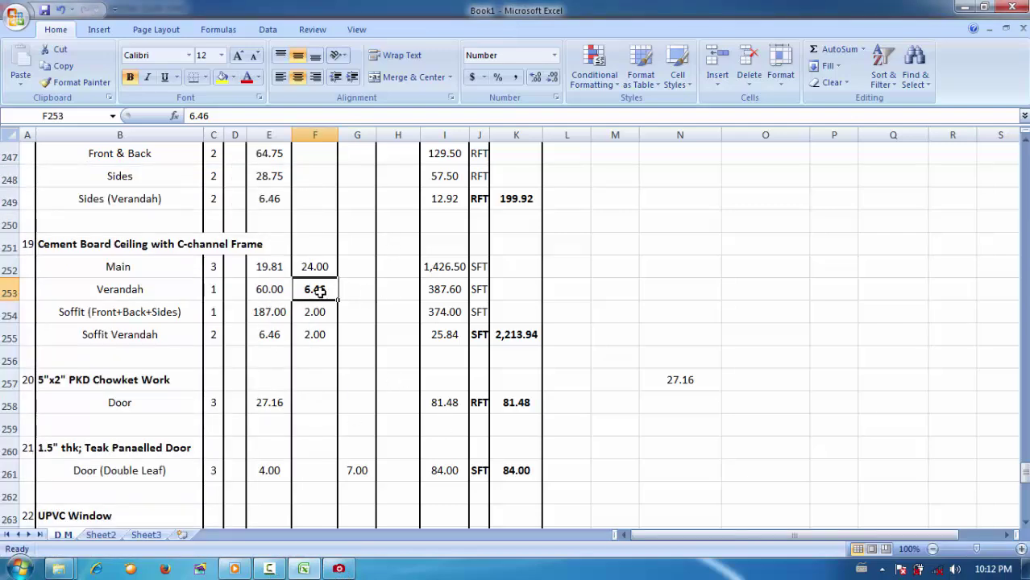
key("alt+Tab")
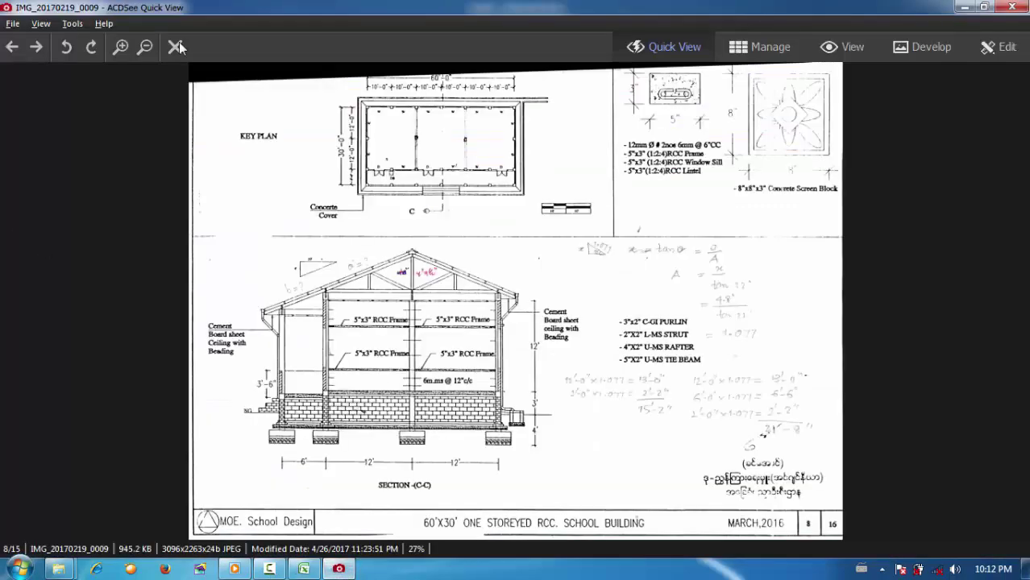
left_click(121, 47)
left_click(121, 46)
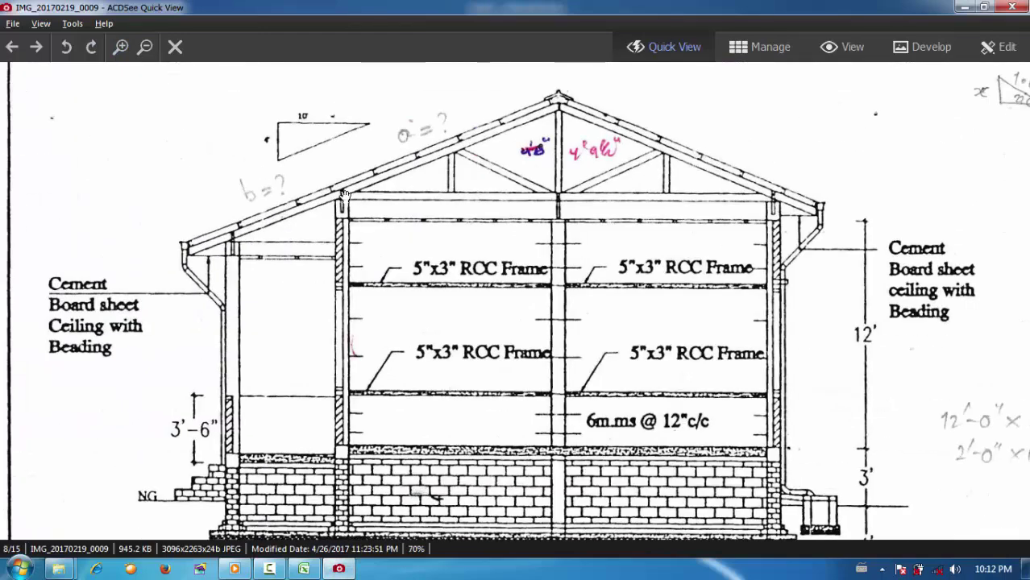